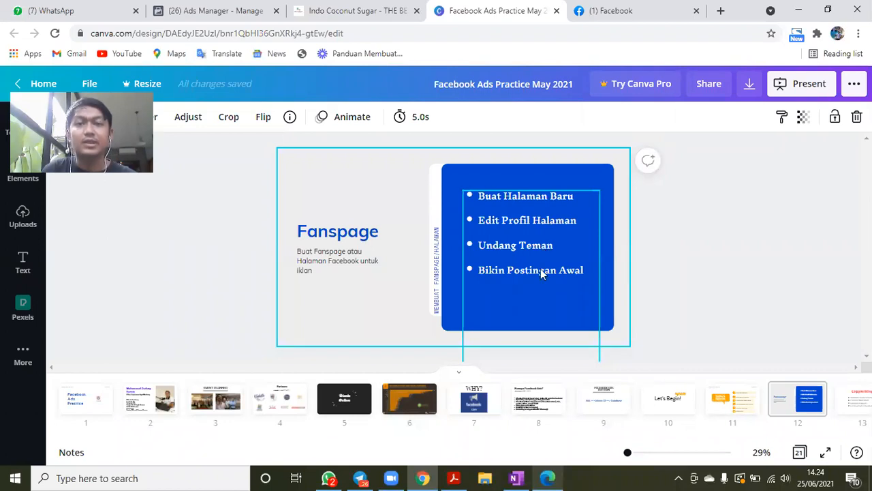
- Switch to Facebook and start creating a new page named "ABC Shop"
click(622, 10)
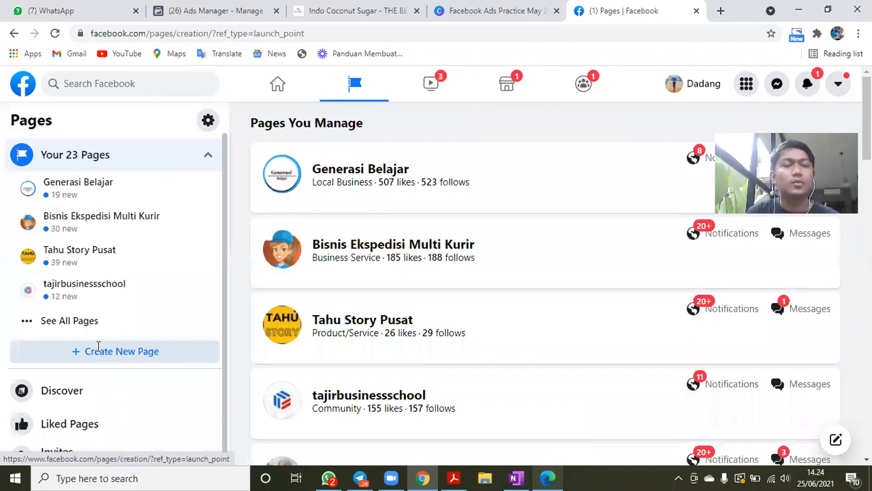
click(99, 350)
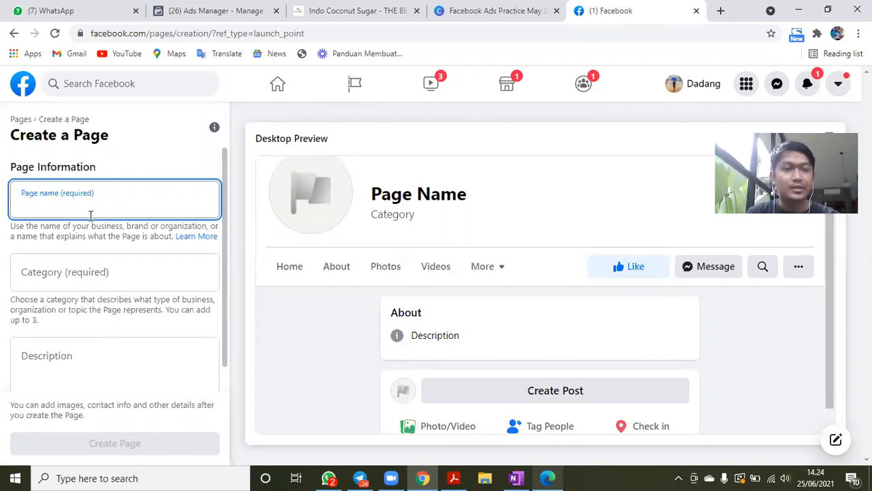
text(ABC )
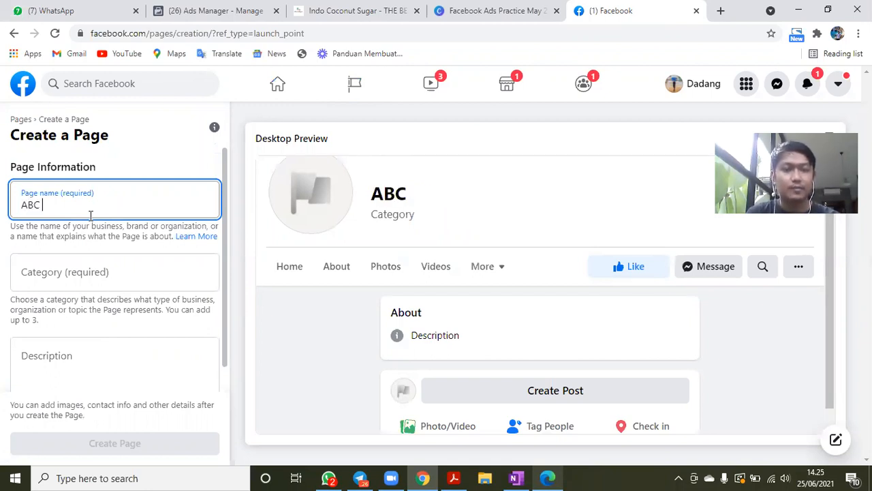
text(Shop)
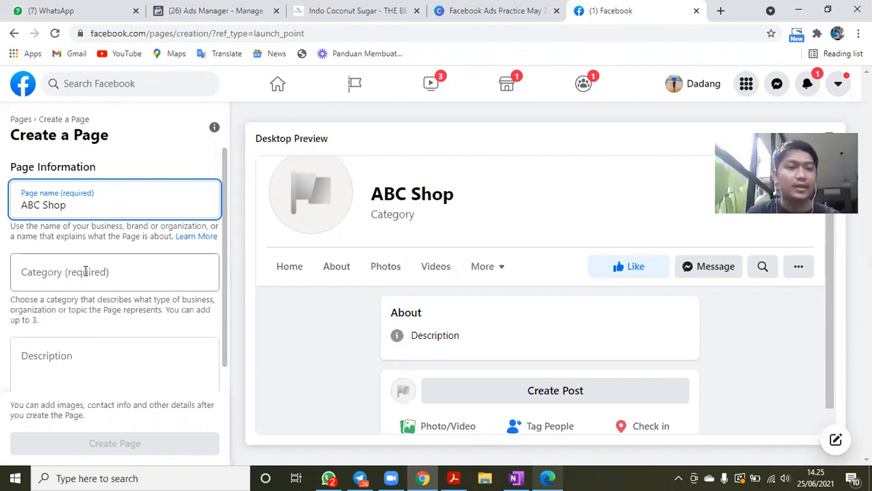
text(pro)
- Try to find a category for the new page by searching for "product", and clear the entry
key(BackSpace)
key(BackSpace)
key(BackSpace)
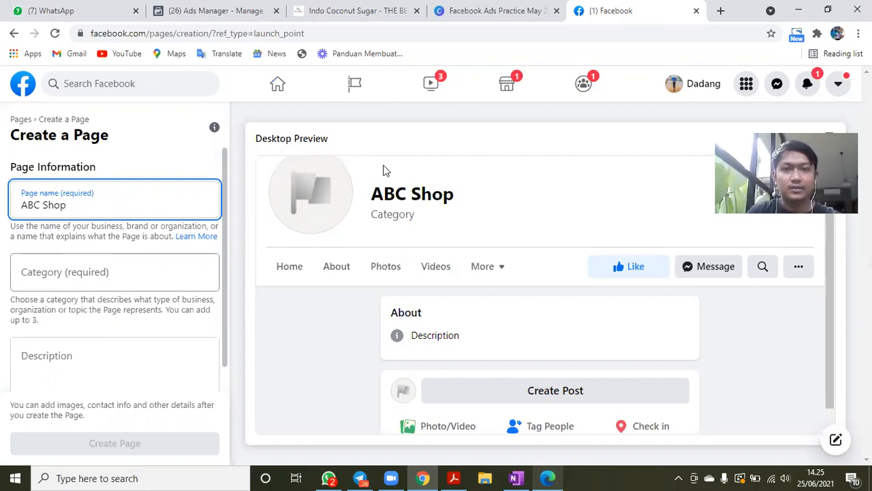
click(136, 275)
text(product)
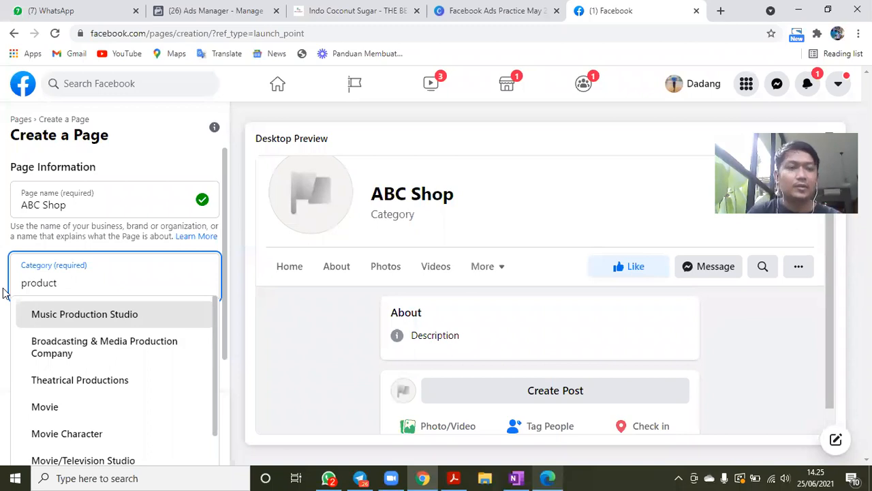
key(ctrl+a)
key(BackSpace)
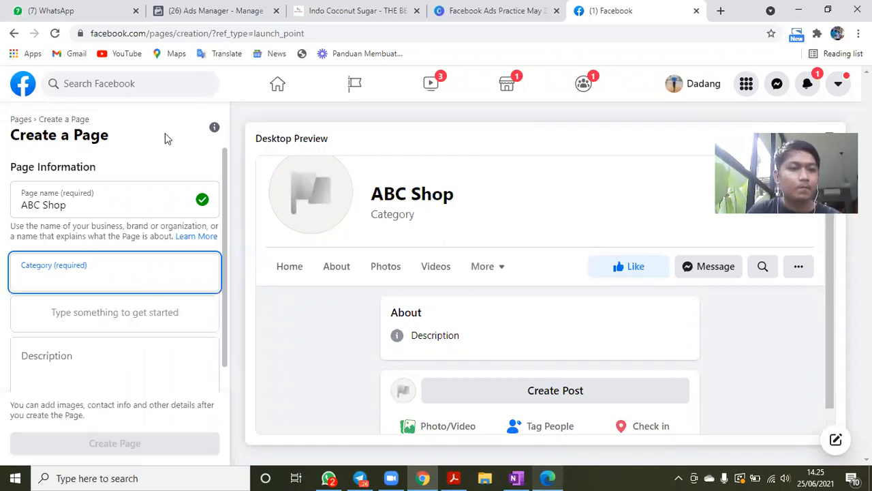
click(137, 312)
scroll(91, 339, down, 1)
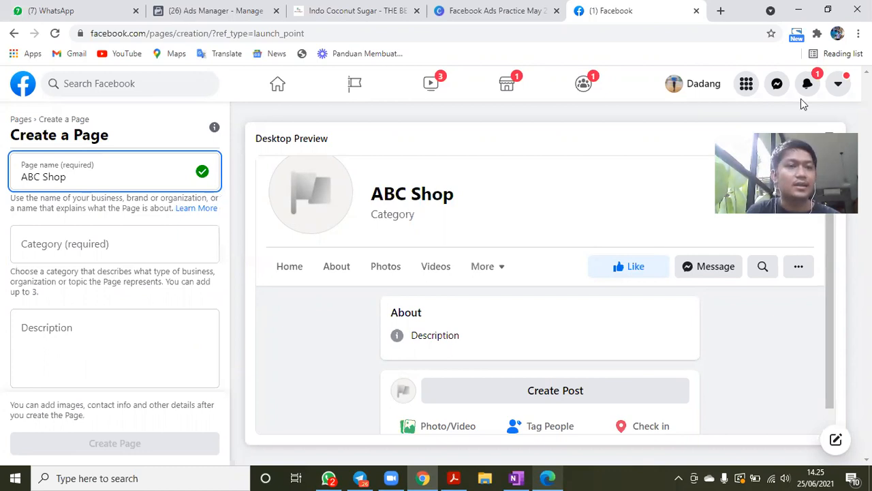
- Leave the page creation form for the Pages overview and open the existing tajirbusinessschool page
click(21, 119)
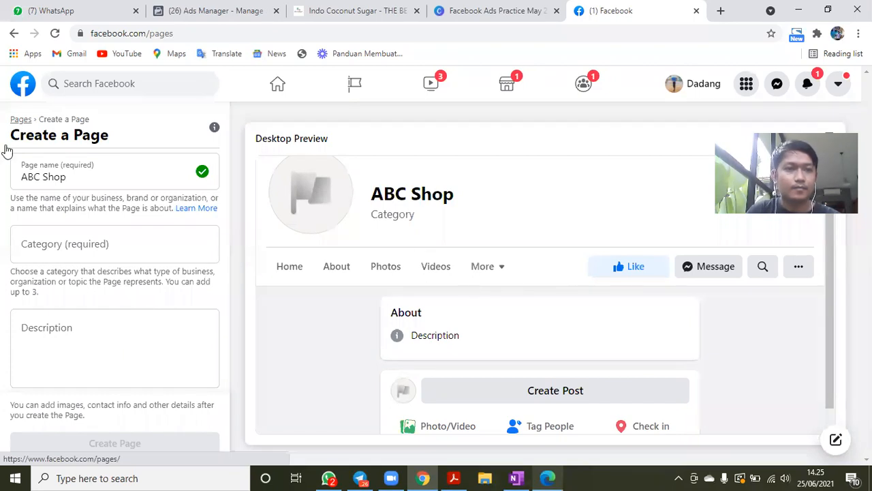
click(21, 120)
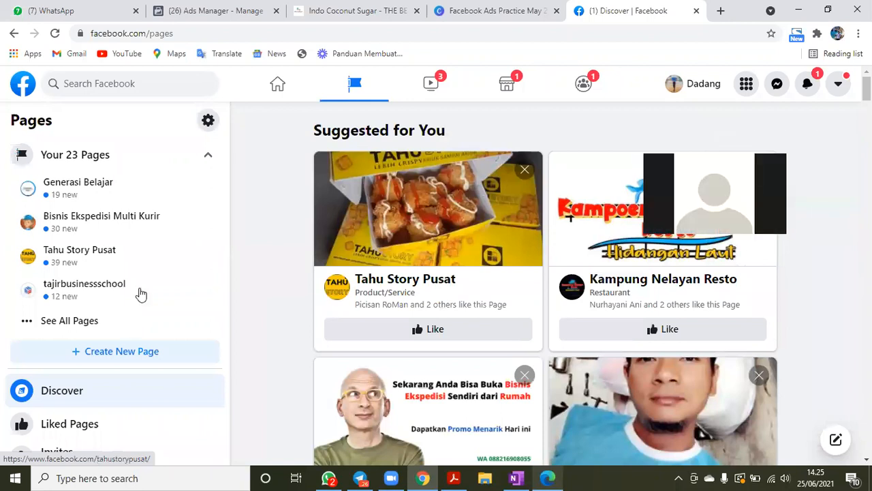
scroll(92, 280, down, 1)
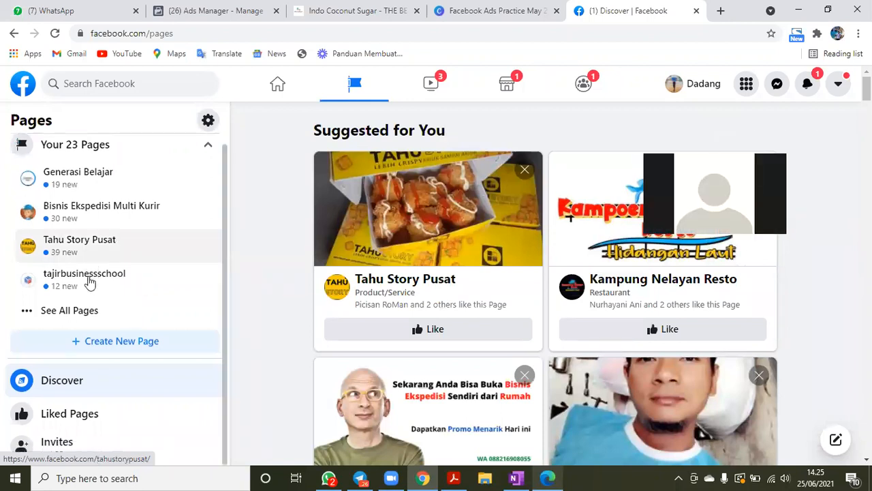
click(89, 279)
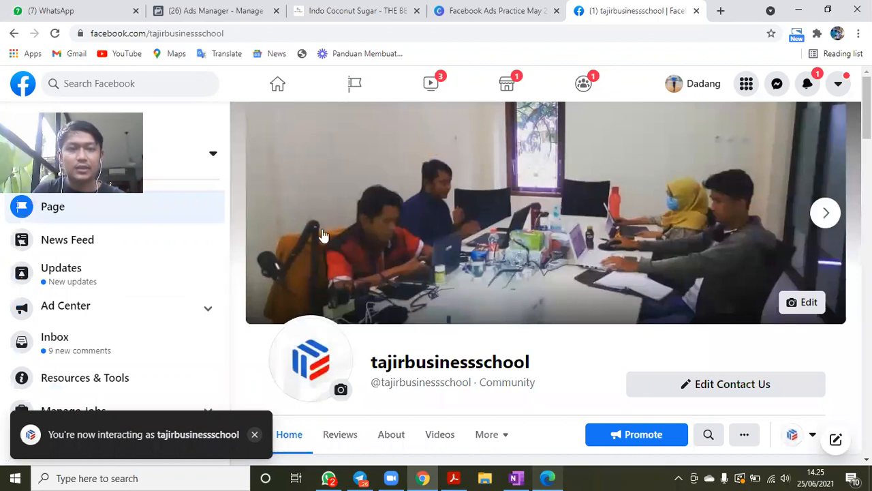
scroll(324, 235, down, 2)
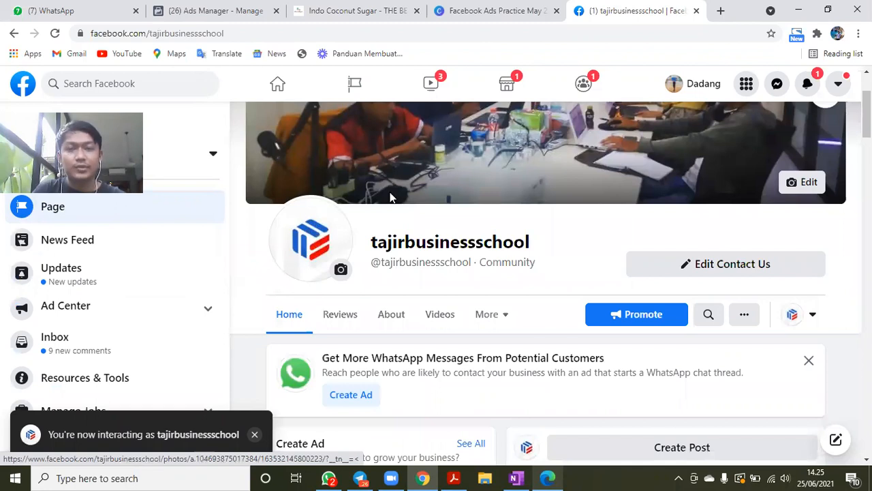
- Open the Canva website in a new browser tab
click(721, 11)
text(ca)
key(Return)
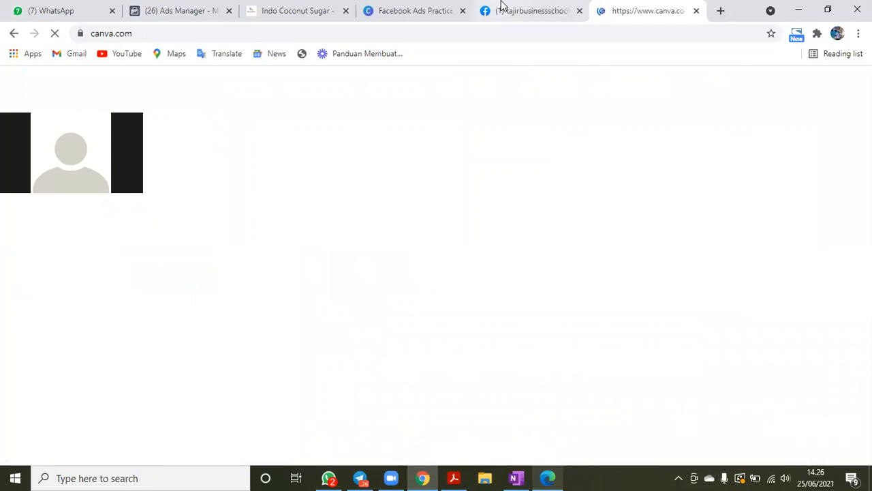
- Return to the tajirbusinessschool Facebook page and look through its pinned post, photos, videos and published posts
click(528, 11)
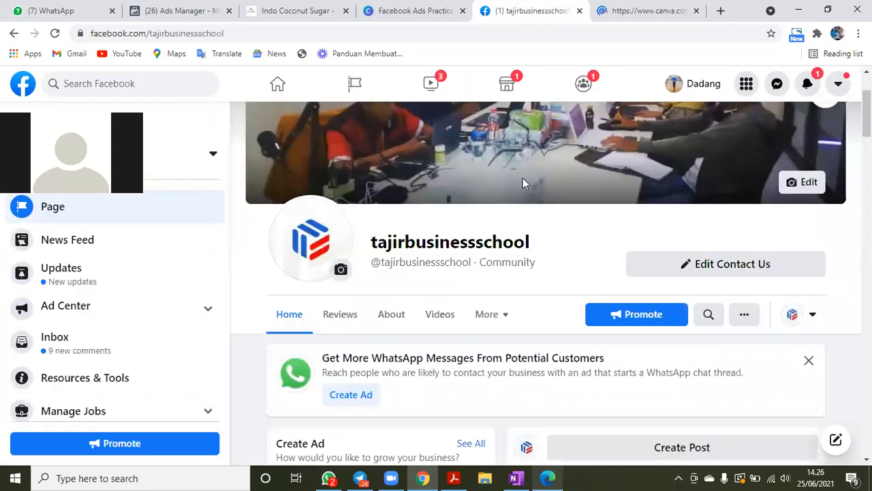
scroll(765, 290, down, 2)
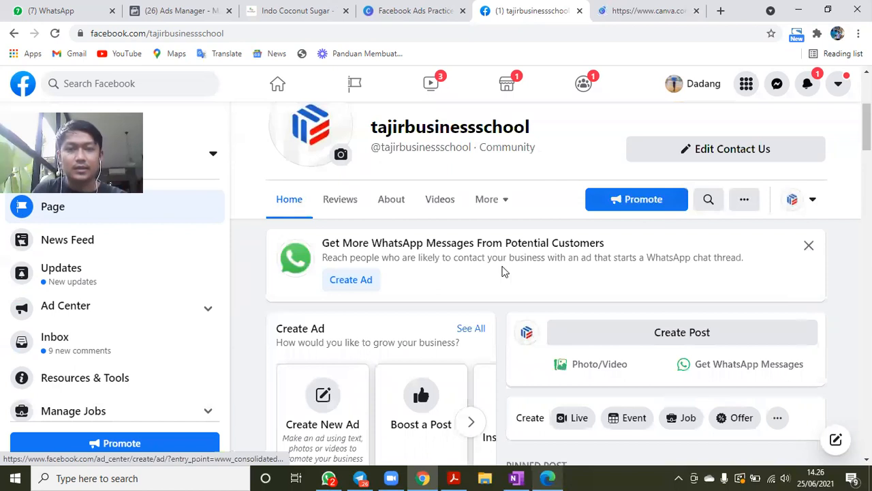
scroll(708, 296, down, 3)
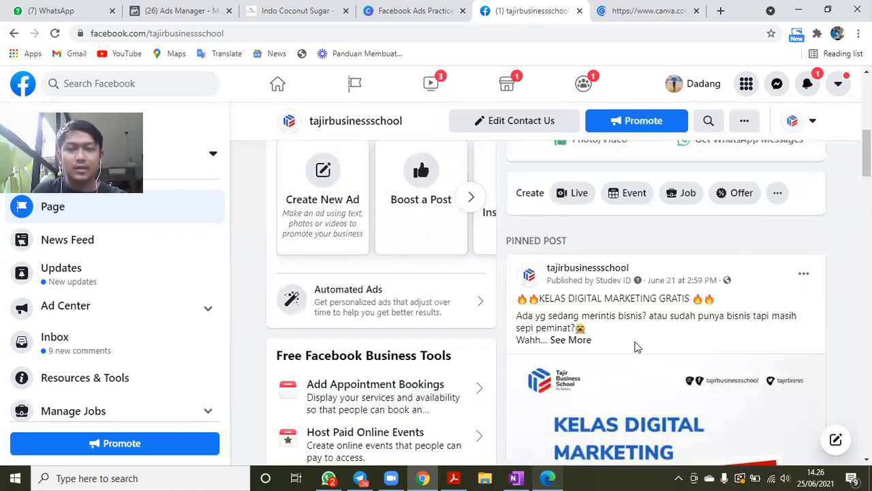
scroll(419, 306, down, 5)
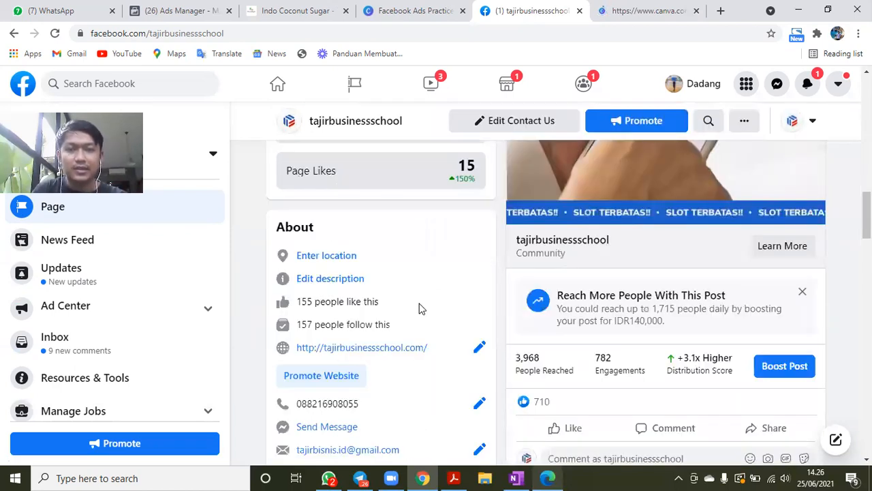
scroll(418, 308, down, 1)
scroll(497, 300, down, 4)
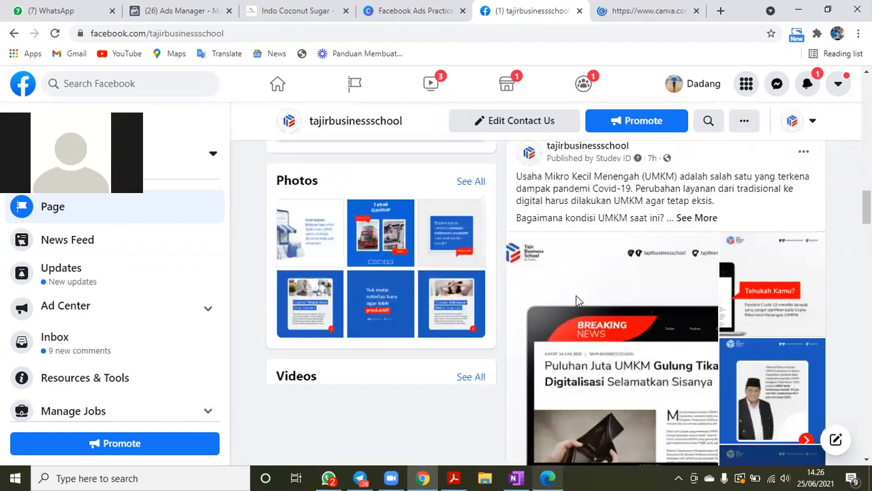
scroll(576, 300, down, 3)
scroll(576, 299, down, 4)
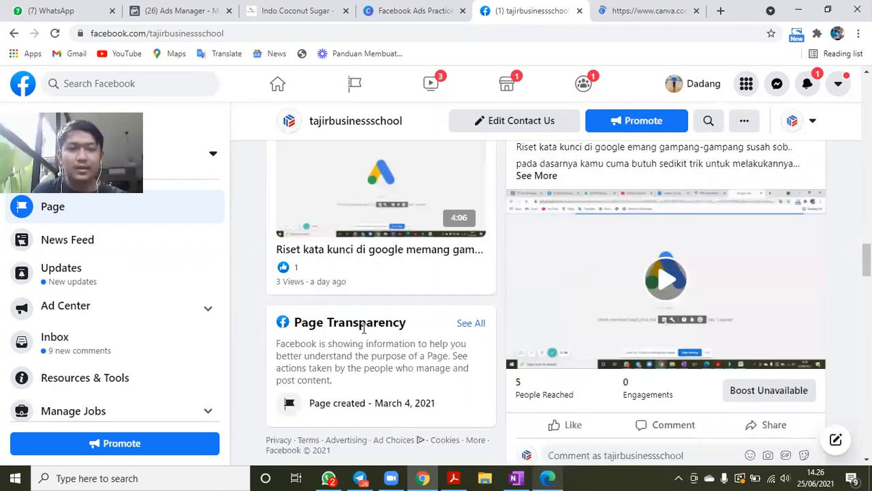
scroll(363, 328, down, 2)
scroll(363, 327, down, 2)
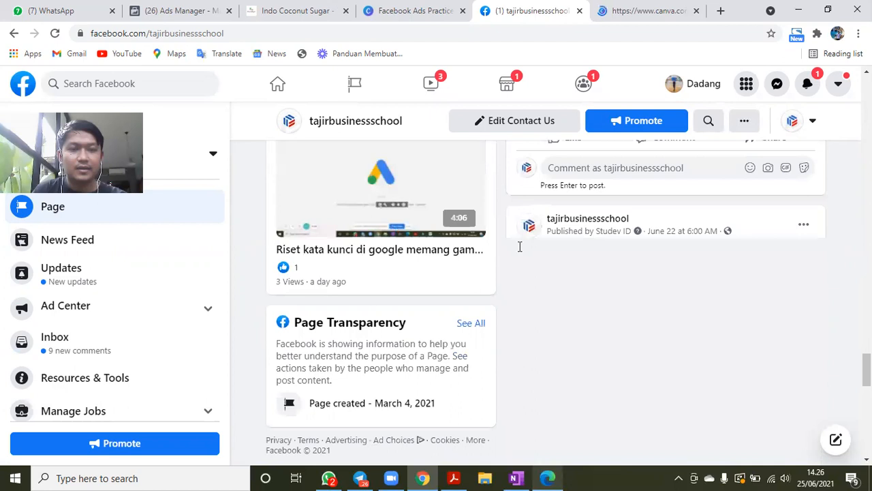
scroll(525, 249, up, 3)
scroll(533, 252, up, 3)
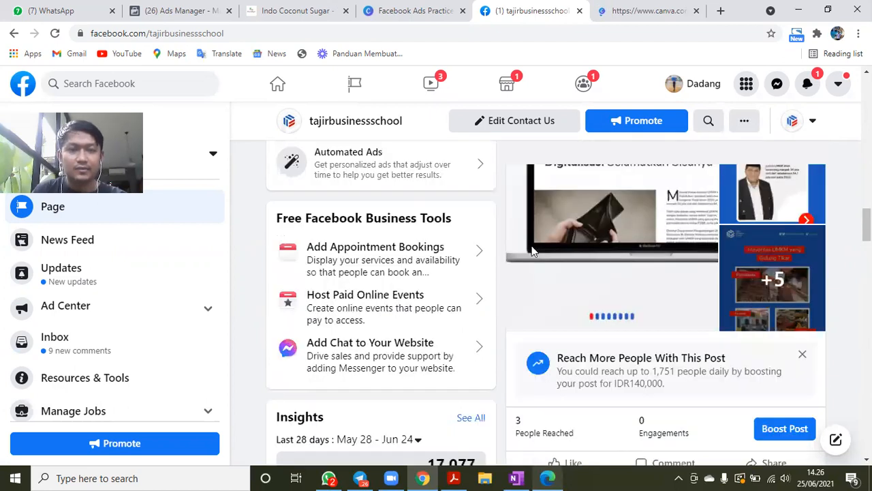
- Review the About section of the tajirbusinessschool page, including its website, contact details, business hours and category
scroll(425, 311, down, 4)
scroll(419, 319, down, 1)
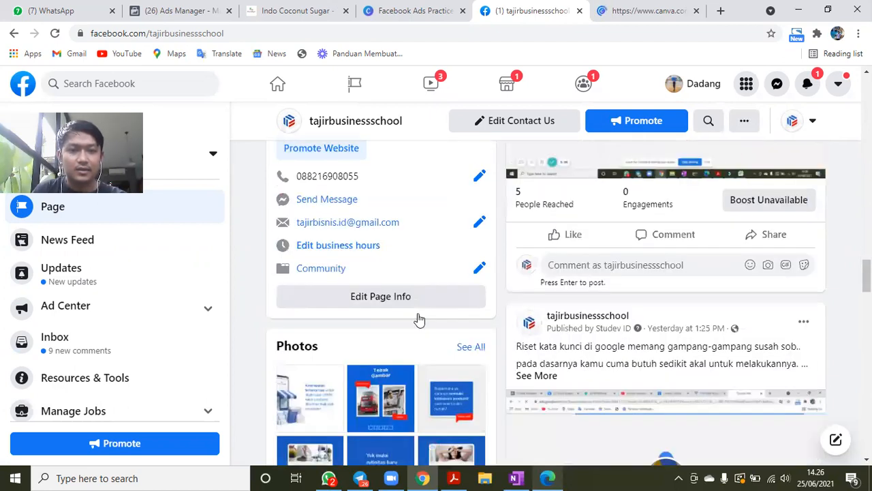
scroll(419, 318, down, 5)
scroll(419, 318, up, 3)
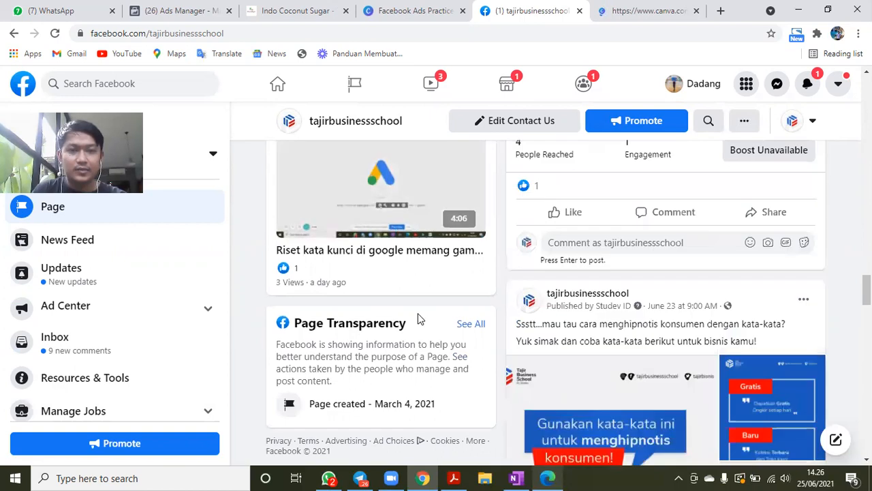
scroll(409, 325, up, 4)
scroll(351, 411, up, 2)
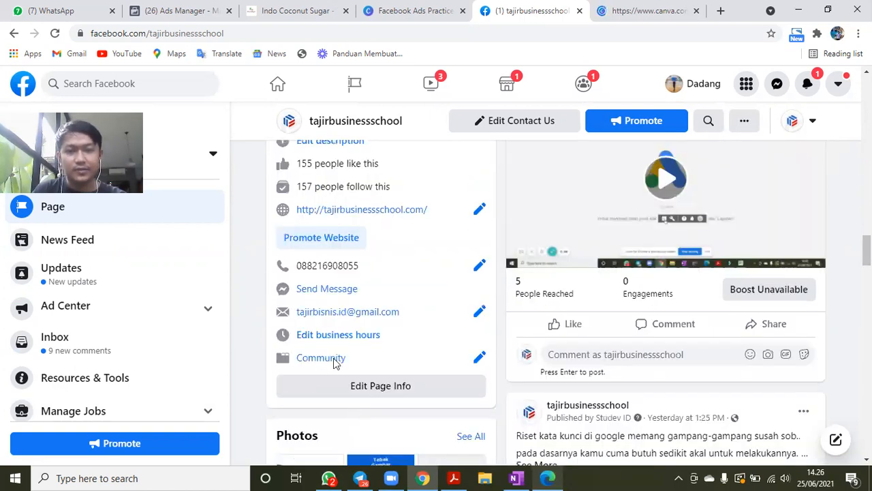
scroll(333, 363, up, 1)
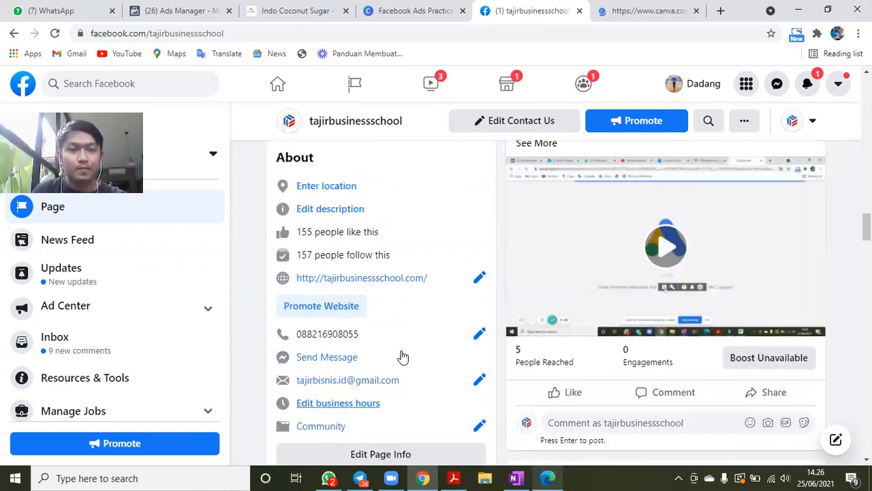
- Examine the page's Insights and the content, reach and engagement of its latest post about UMKM
scroll(403, 356, down, 5)
scroll(402, 357, down, 1)
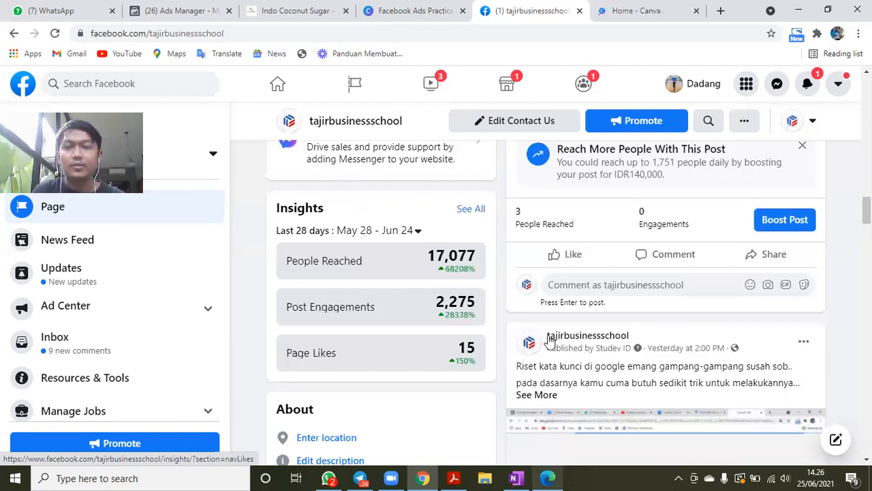
scroll(550, 340, up, 4)
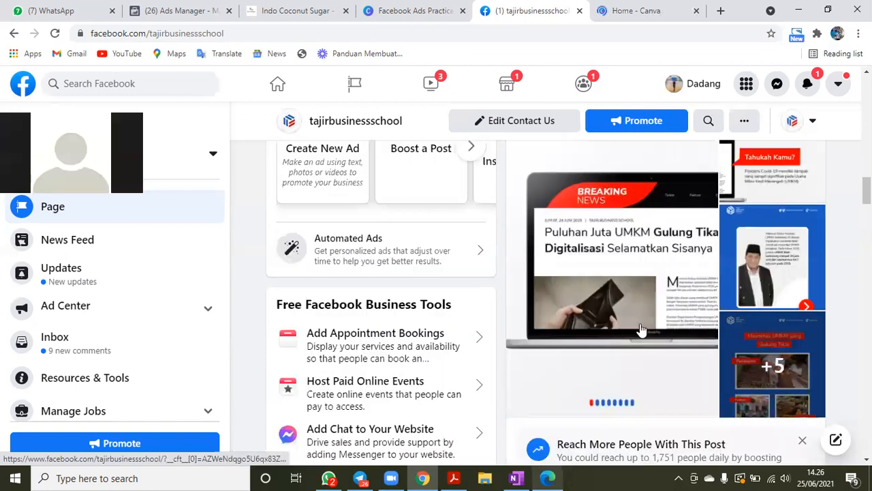
scroll(641, 330, up, 2)
scroll(640, 329, up, 2)
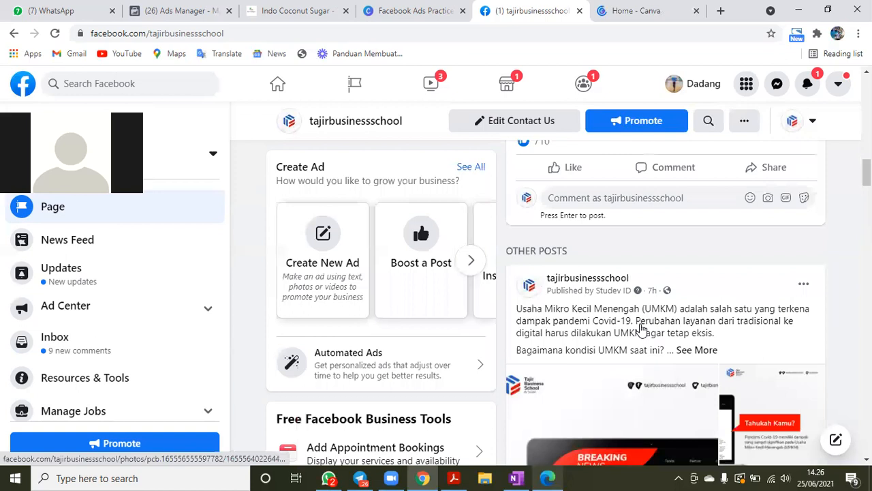
scroll(640, 330, down, 4)
scroll(663, 298, down, 1)
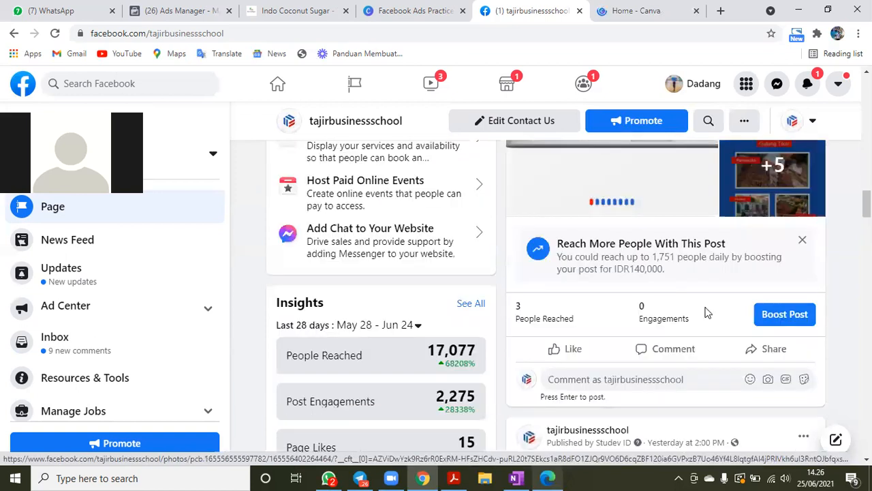
scroll(706, 312, up, 1)
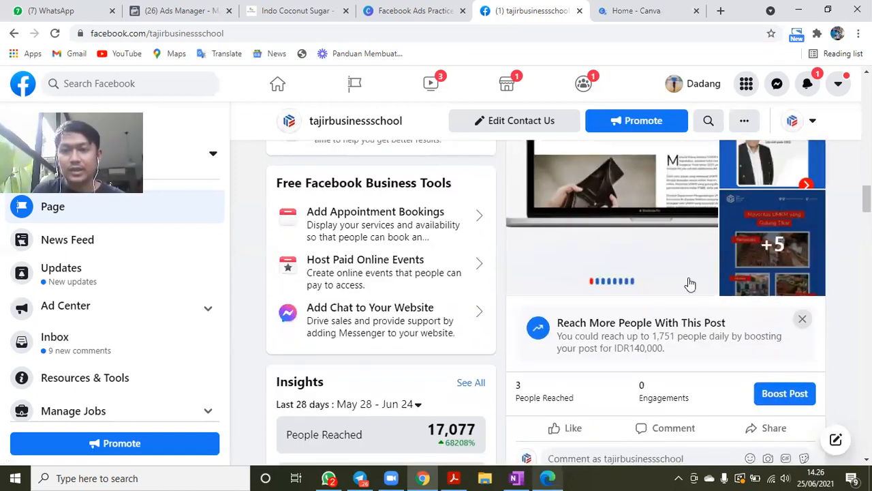
scroll(689, 283, up, 1)
scroll(690, 283, up, 4)
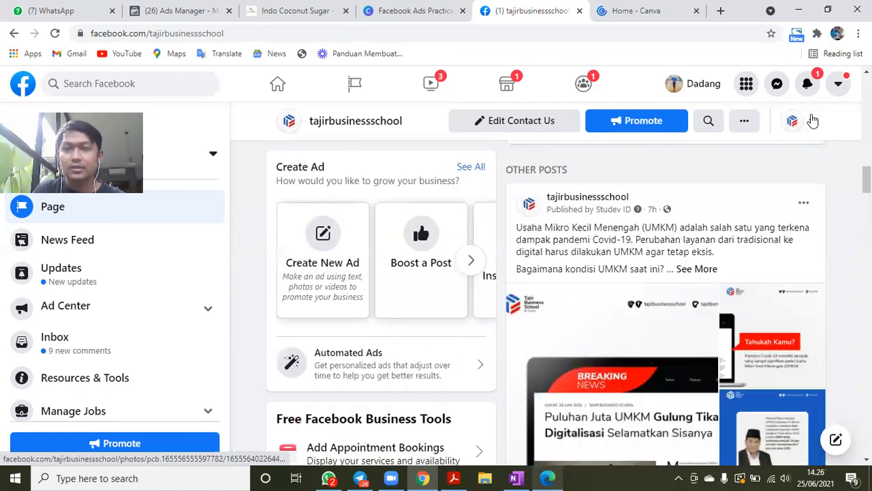
- Switch the identity used to interact with the posts on the tajirbusinessschool page
click(813, 122)
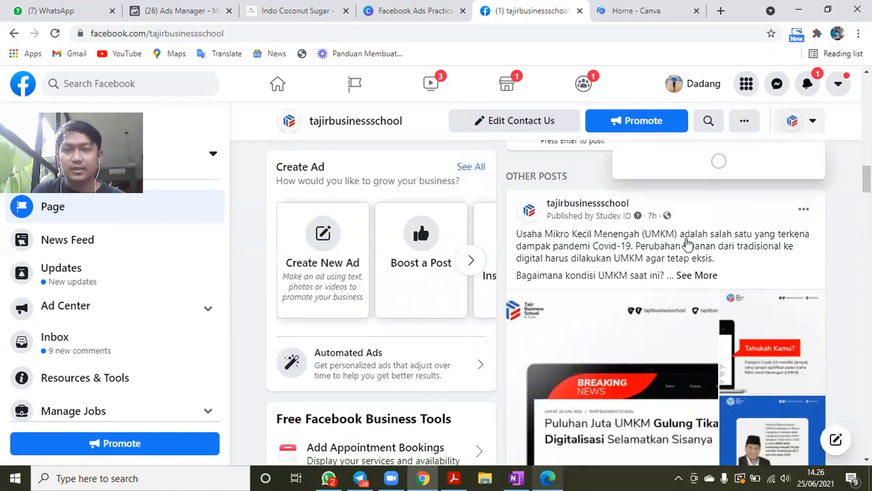
click(794, 240)
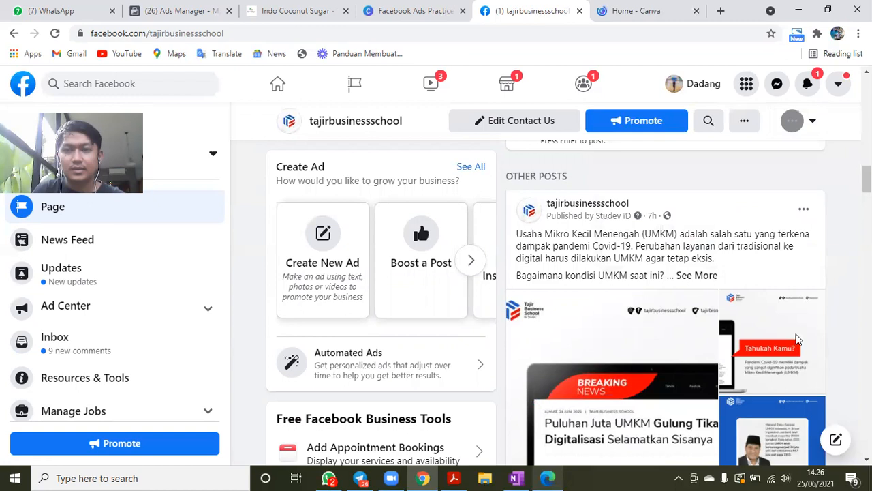
scroll(797, 338, down, 6)
scroll(784, 281, up, 1)
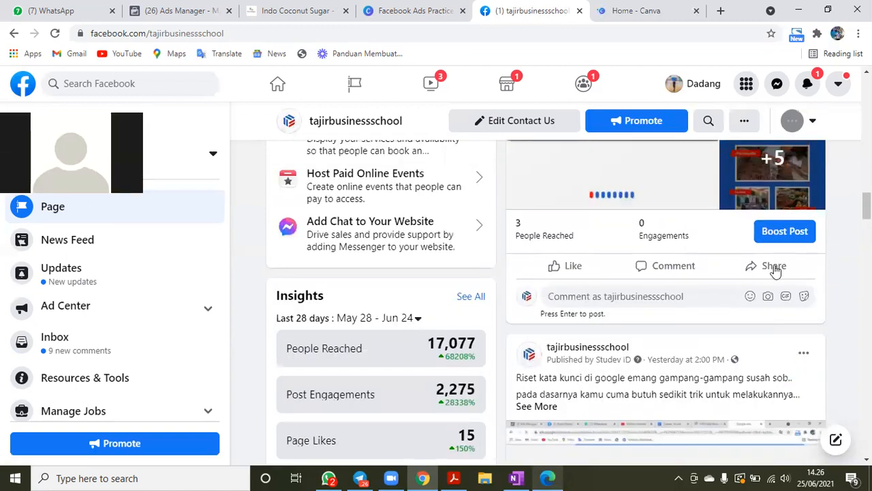
- Switch to interacting as the personal profile and share the page's latest post to it immediately with Public visibility
click(774, 267)
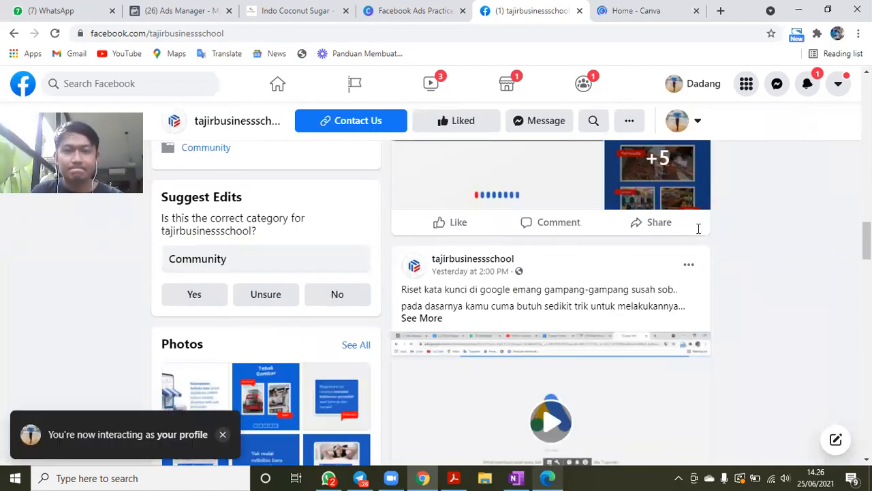
click(658, 229)
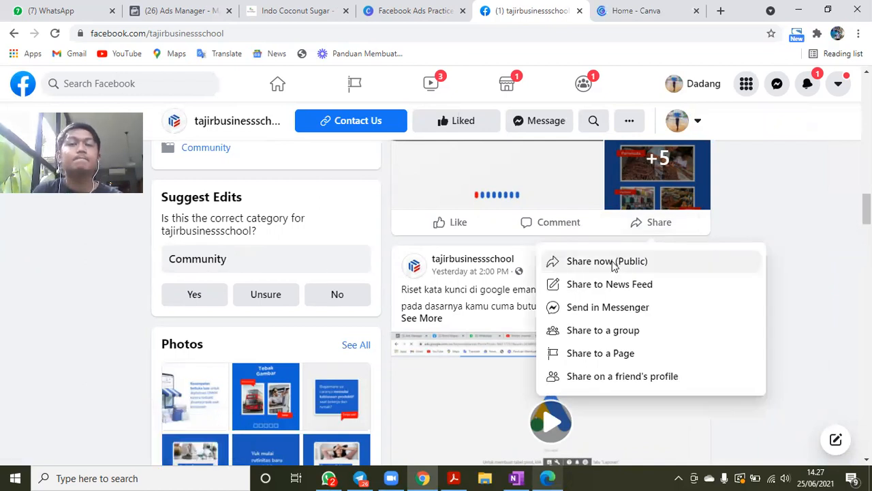
click(612, 266)
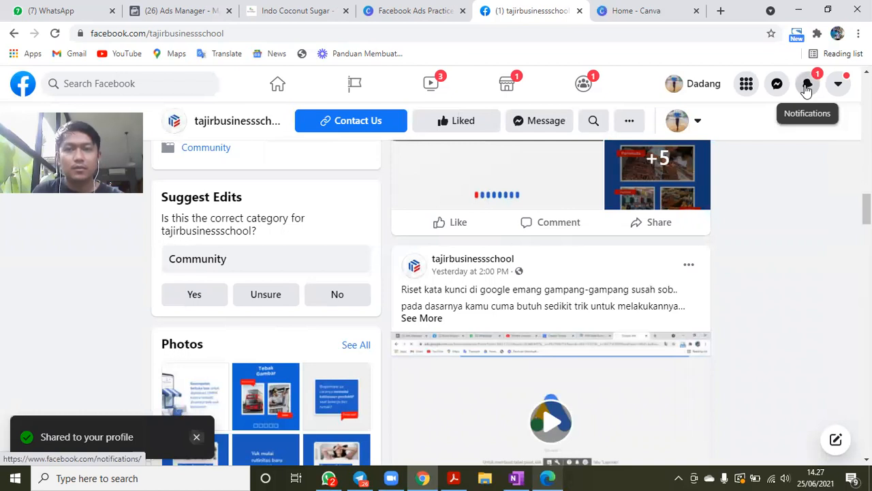
- Check the Facebook notifications and return to the header of the tajirbusinessschool page with its cover and profile picture
click(806, 90)
click(510, 304)
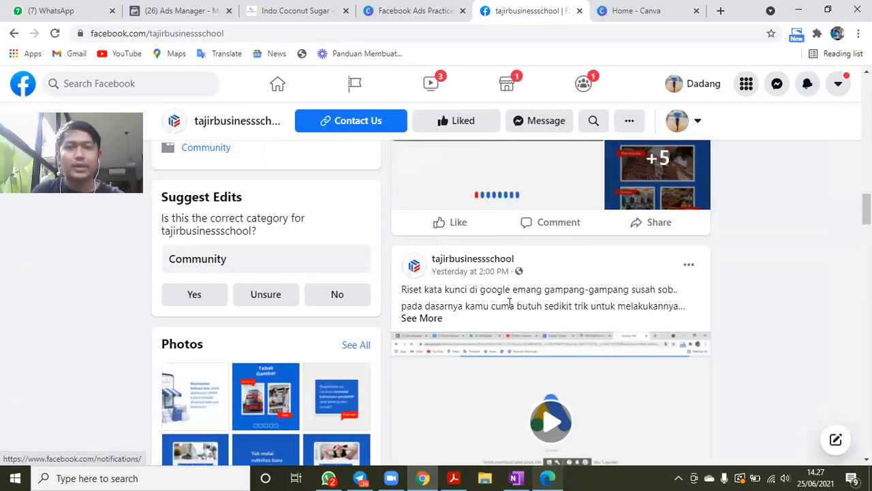
scroll(510, 305, down, 5)
click(409, 10)
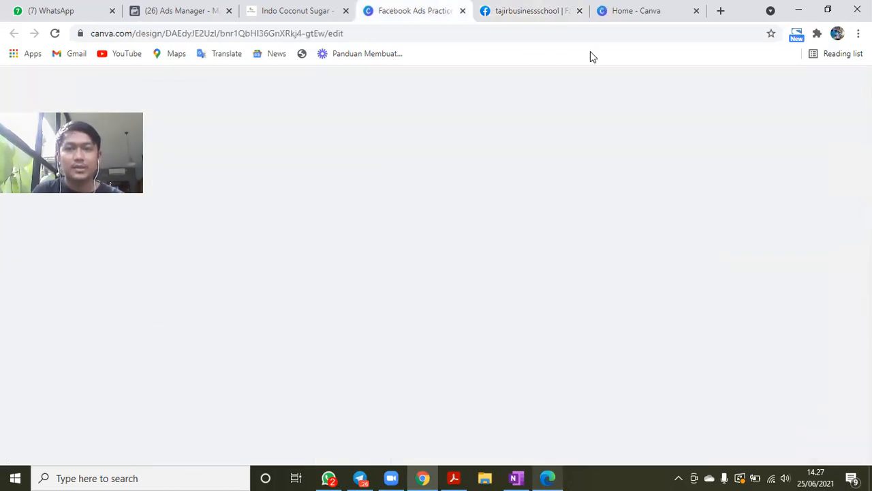
click(554, 11)
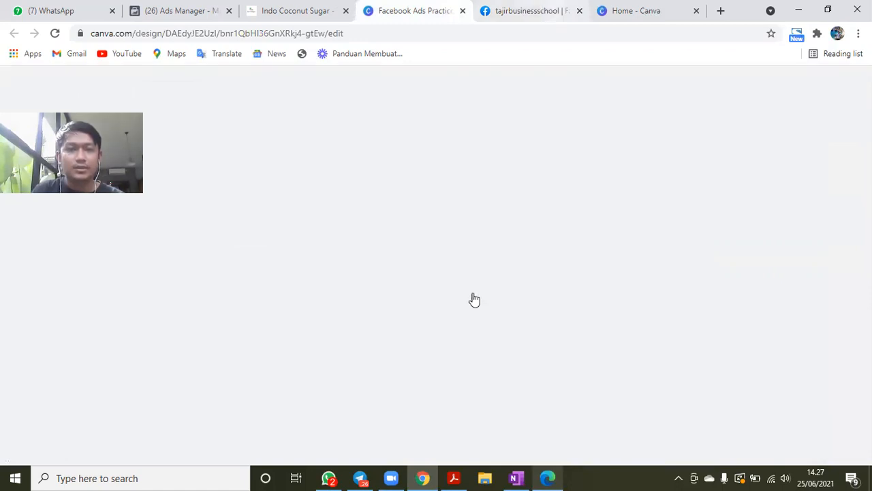
scroll(571, 227, down, 2)
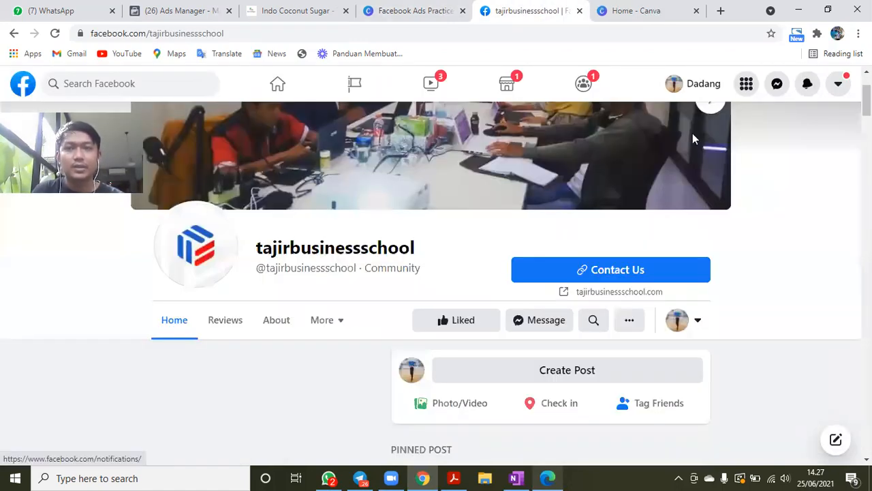
- Switch to the Canva home page, search the design types for "logo" and create a new blank Logo design
key(ctrl+Tab)
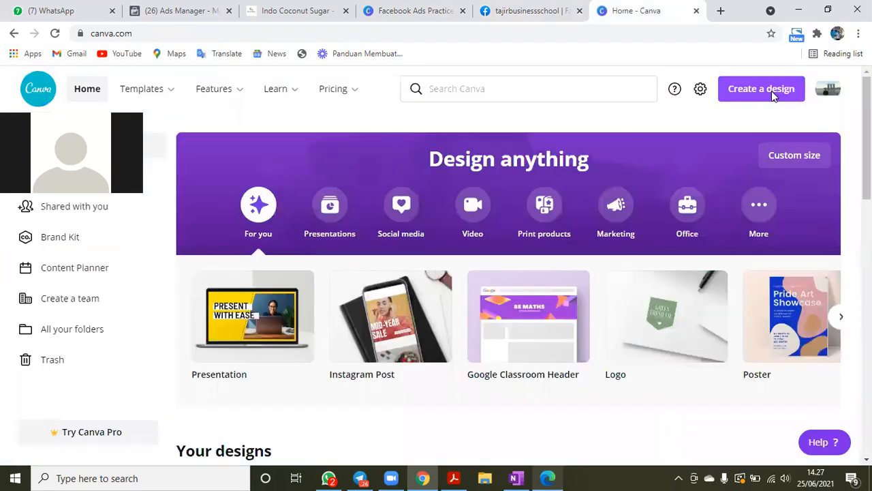
click(772, 96)
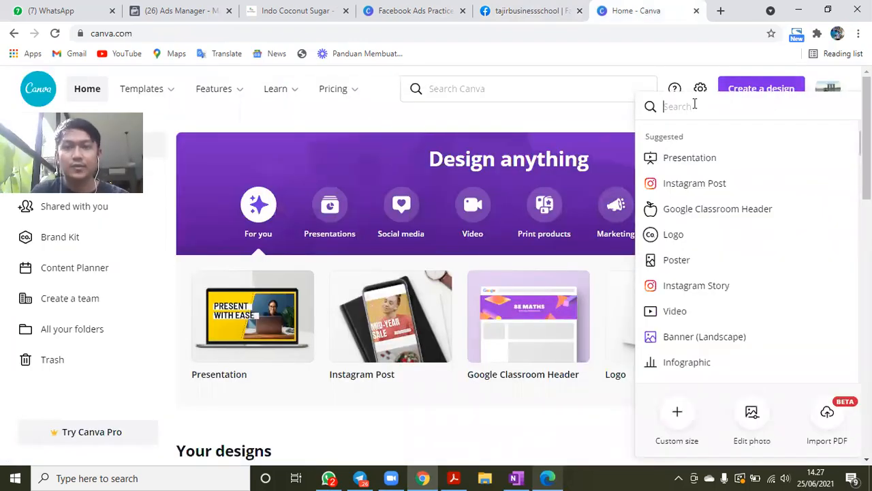
text(logo)
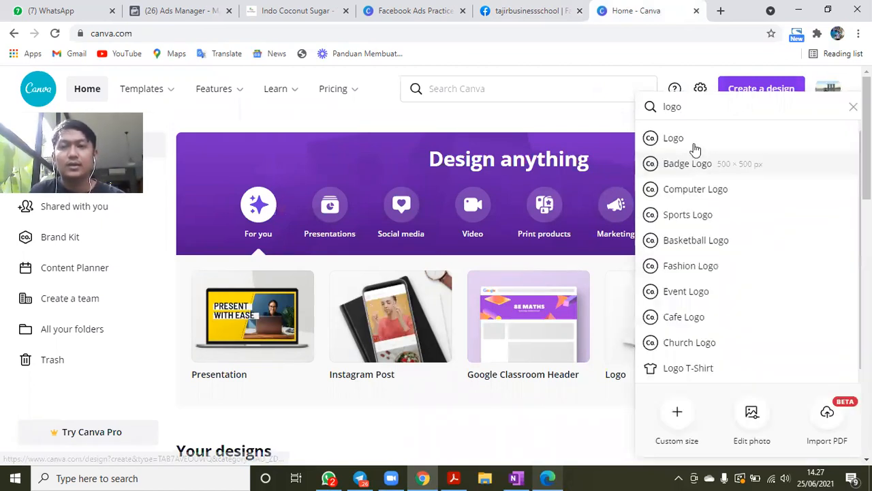
key(Return)
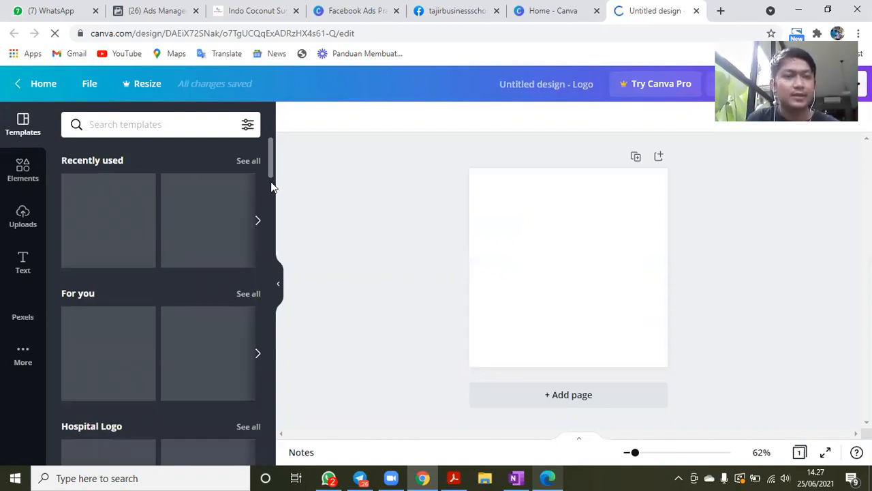
- Apply the Amlapura hospital logo template to the blank design and replace its name text with "fdasfdasf"
scroll(123, 325, down, 2)
scroll(117, 334, down, 1)
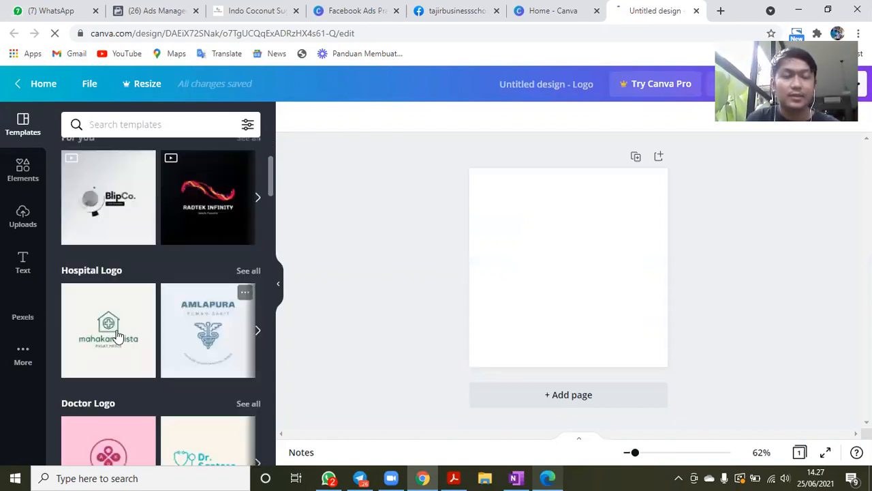
click(216, 346)
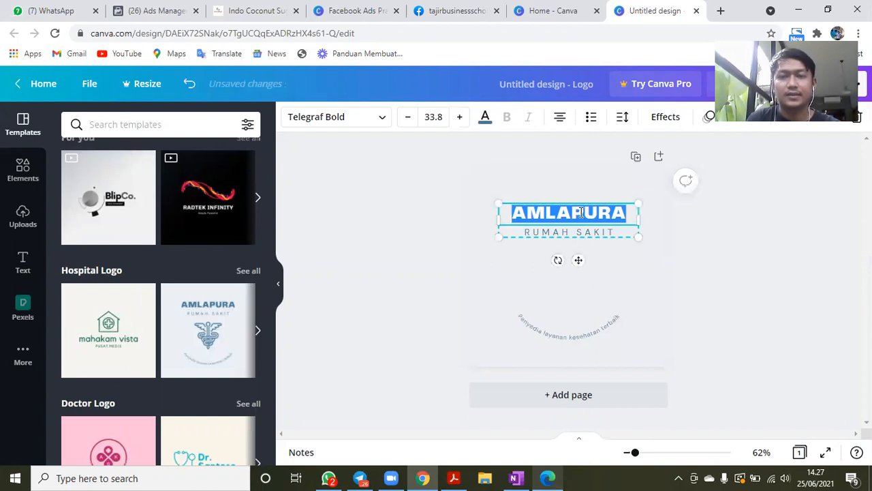
text(fdasfdasf)
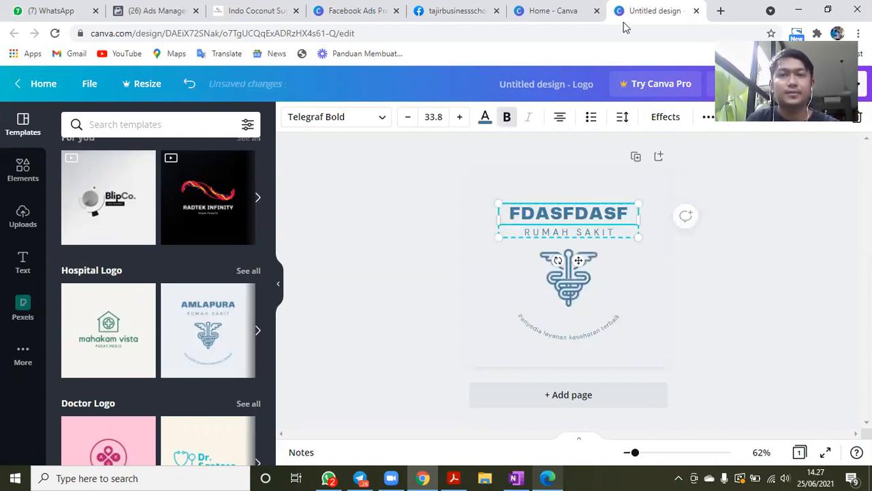
- Leave the logo design, revisit the tajirbusinessschool Facebook page and return to the Facebook Ads Practice presentation in Canva
click(456, 11)
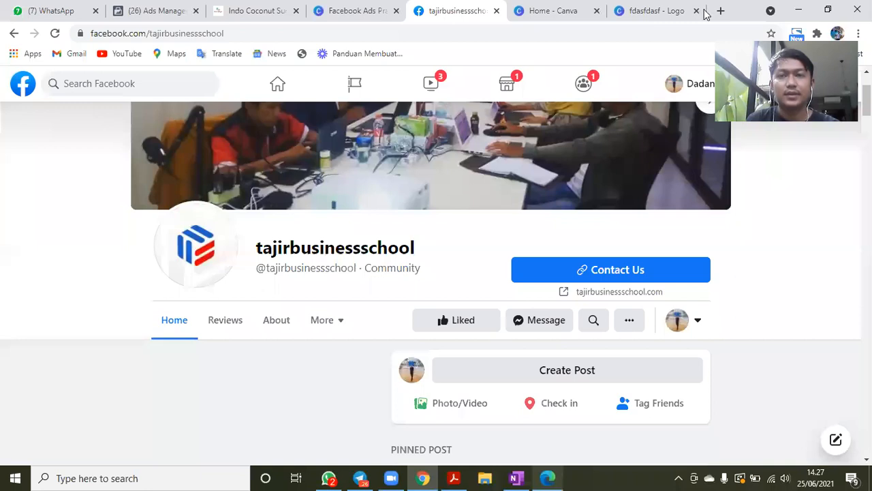
click(415, 3)
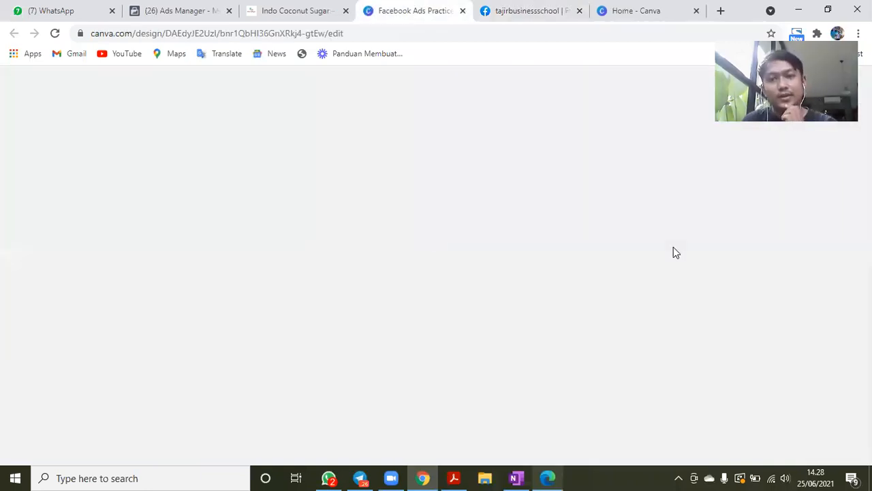
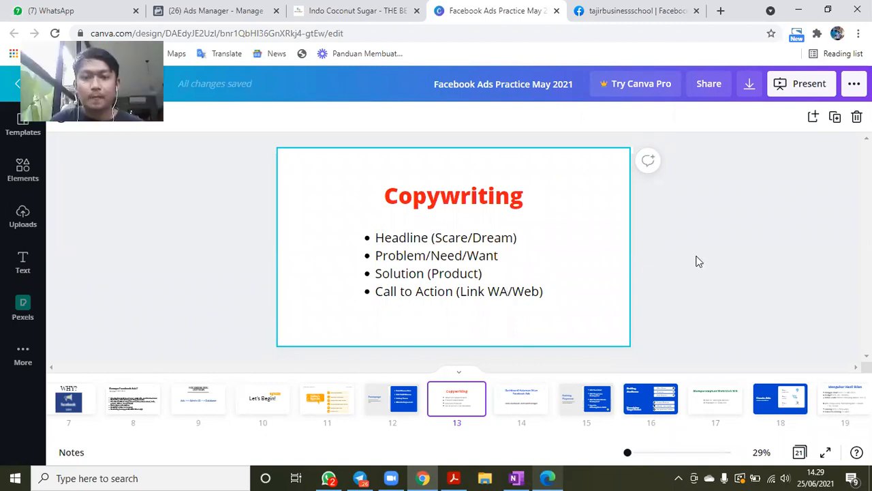
- Advance to the "Dashboard Halaman Iklan Facebook Ads" slide and open facebook.com/adsmanager in a new browser tab
key(Right)
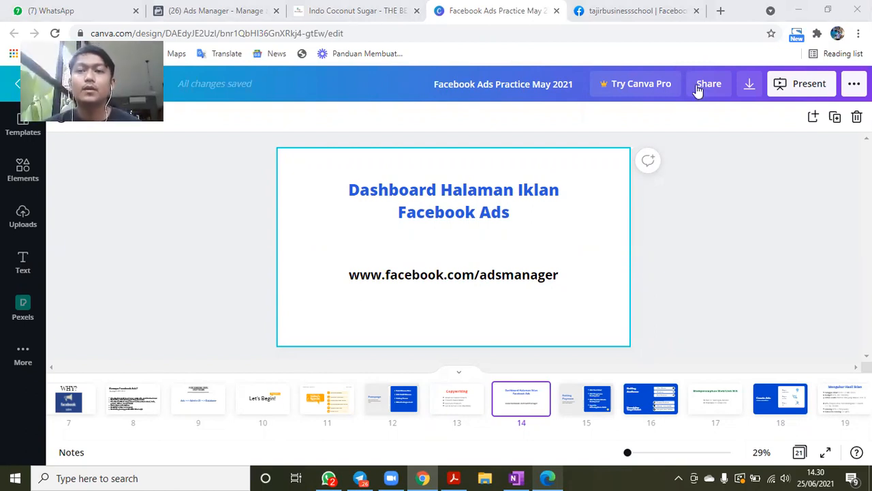
click(721, 12)
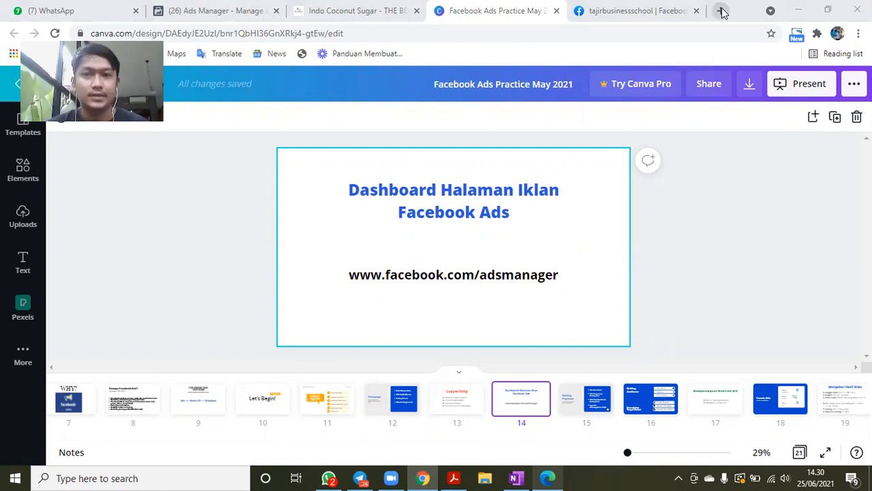
text(facebook.com/ads)
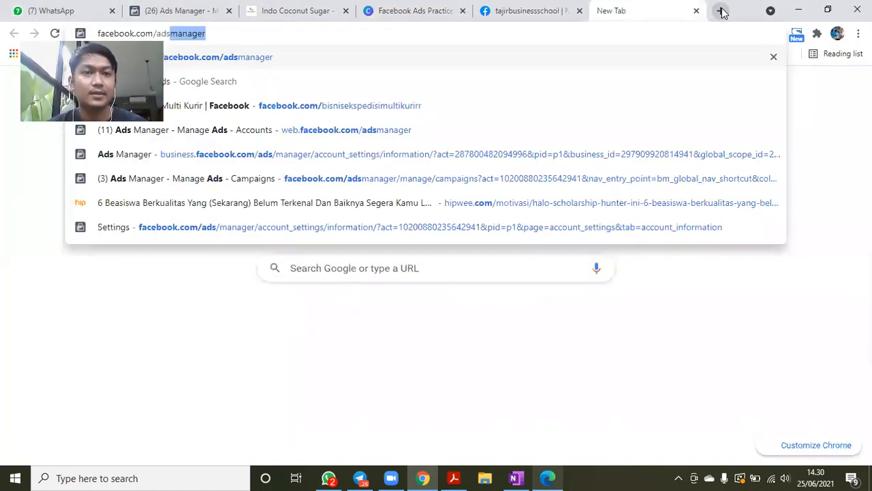
key(Return)
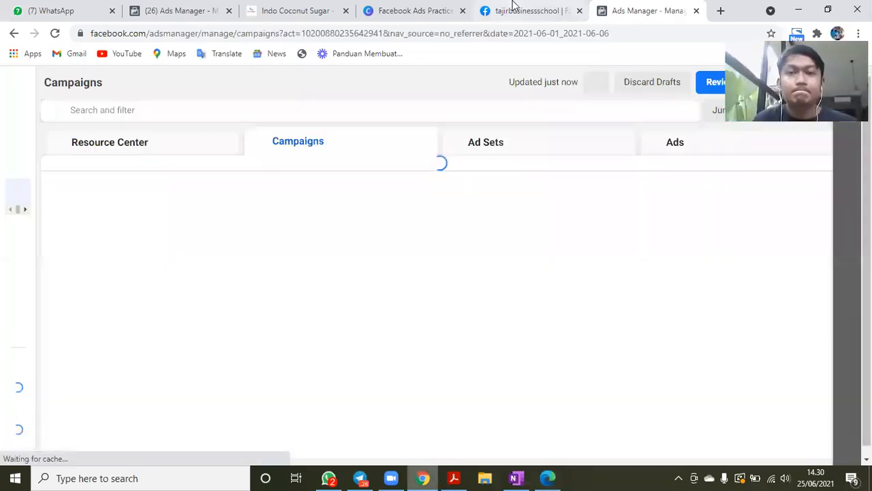
- Close the tajirbusinessschool Facebook page tab and return to the Facebook Ads Practice presentation in Canva
click(515, 6)
drag(514, 7, 464, 21)
key(ctrl+w)
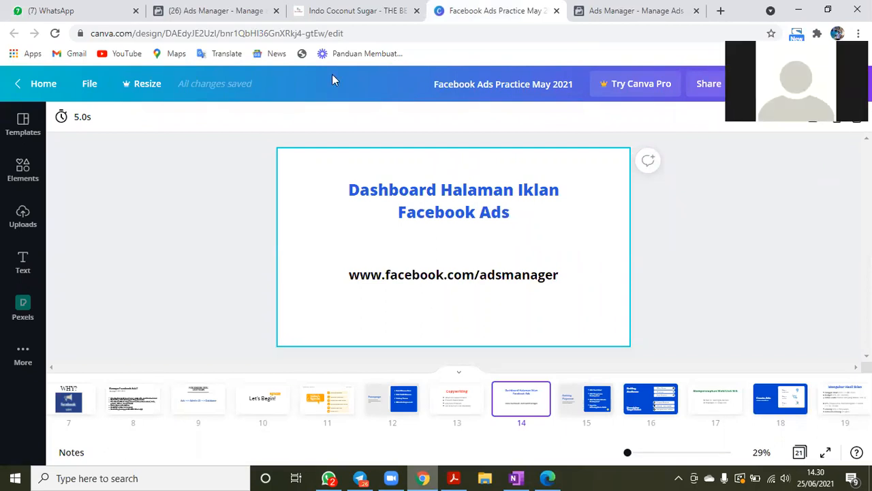
- Switch to the indococonutsugar.com website and highlight the headline "The Best Coconut Sugar" in its opening banner
key(ctrl+shift+Tab)
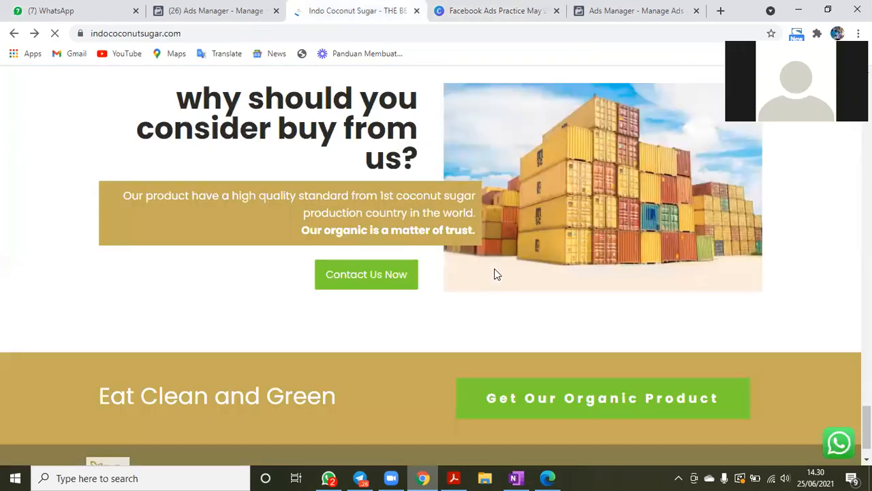
scroll(409, 318, up, 5)
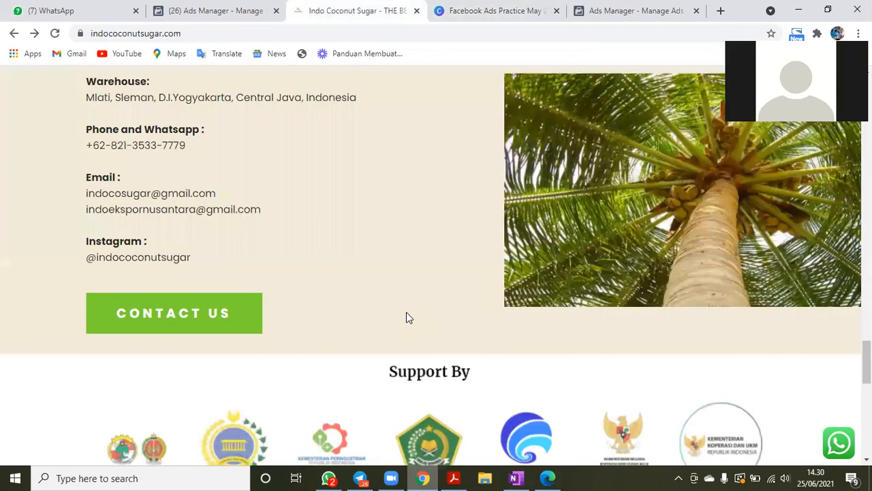
scroll(528, 286, up, 10)
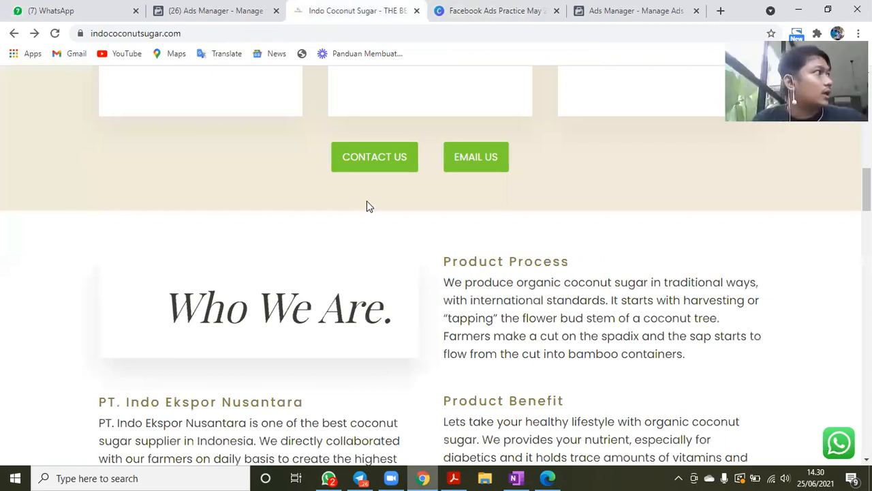
scroll(545, 153, up, 12)
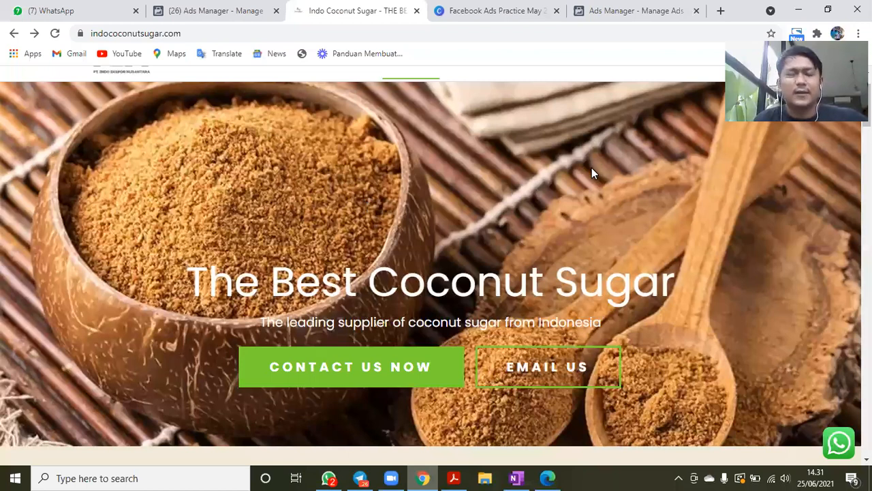
scroll(590, 168, down, 1)
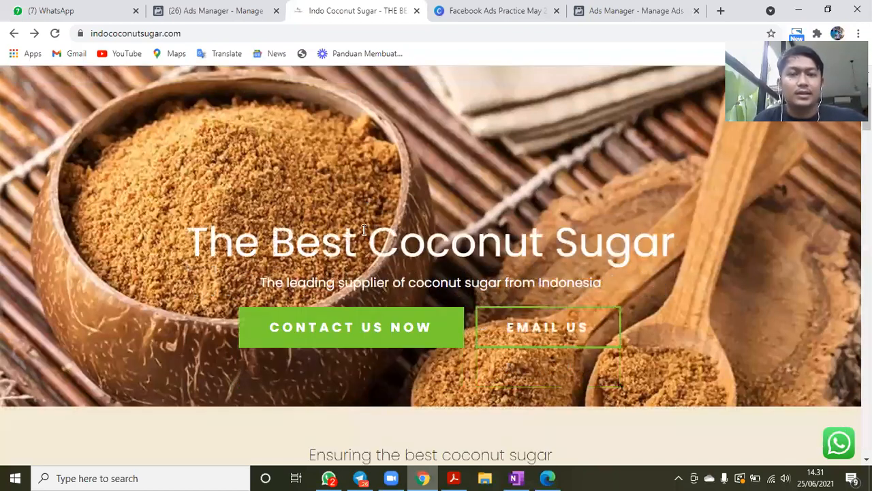
scroll(363, 230, down, 1)
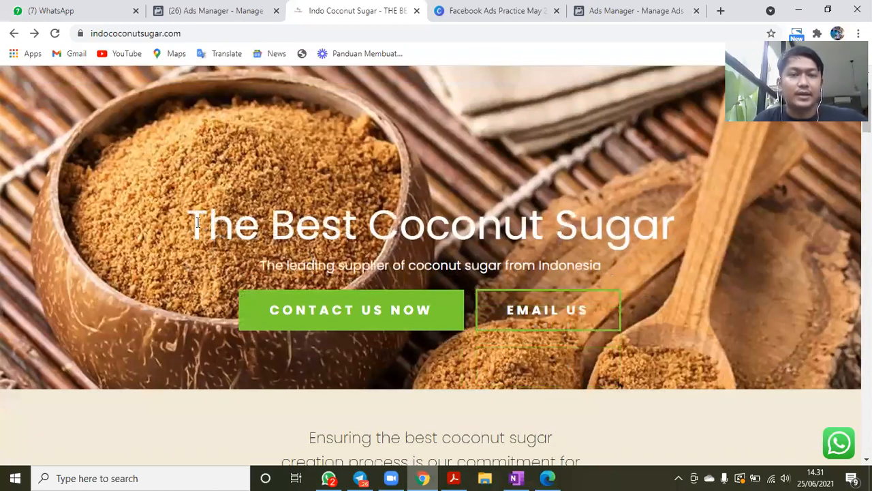
triple_click(700, 240)
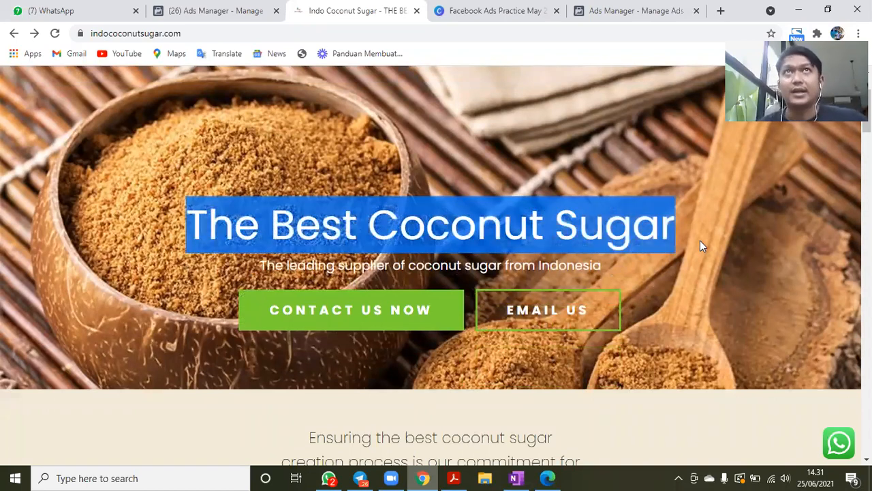
drag(683, 238, 193, 241)
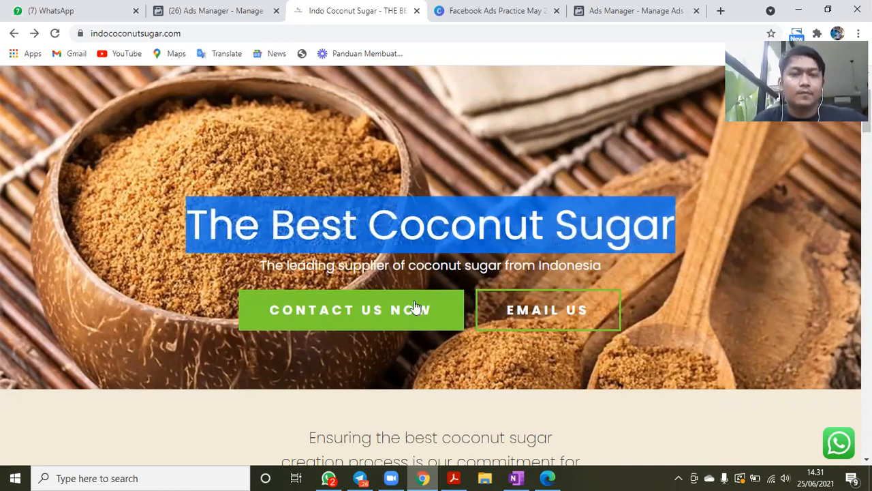
- Examine the rest of the Indo Coconut Sugar landing page, from the contact buttons and company values to the supporters and footer
scroll(477, 274, down, 1)
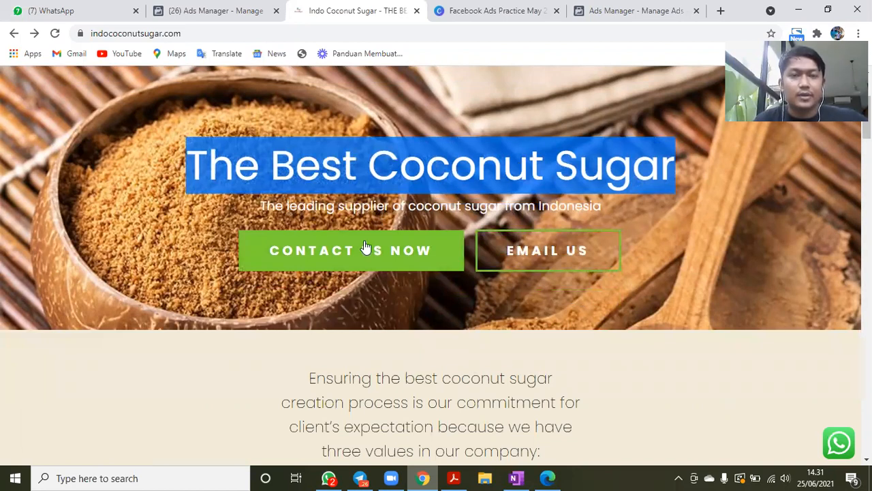
scroll(504, 219, down, 1)
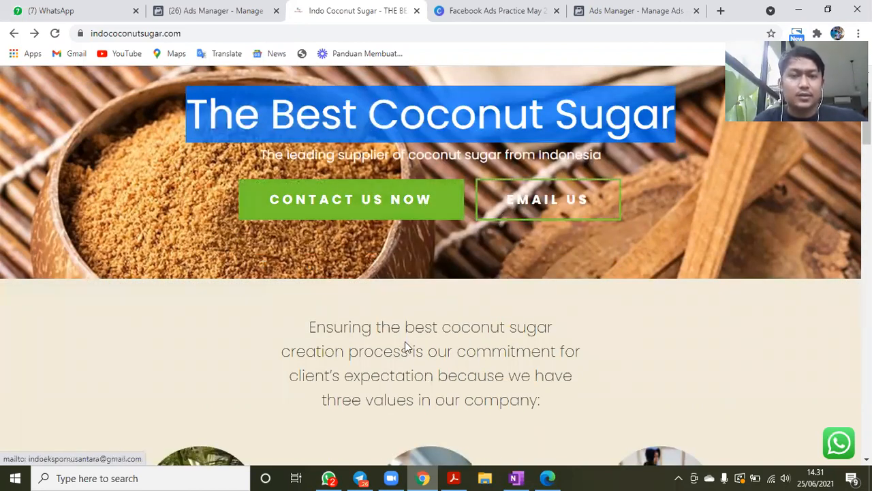
scroll(302, 203, down, 2)
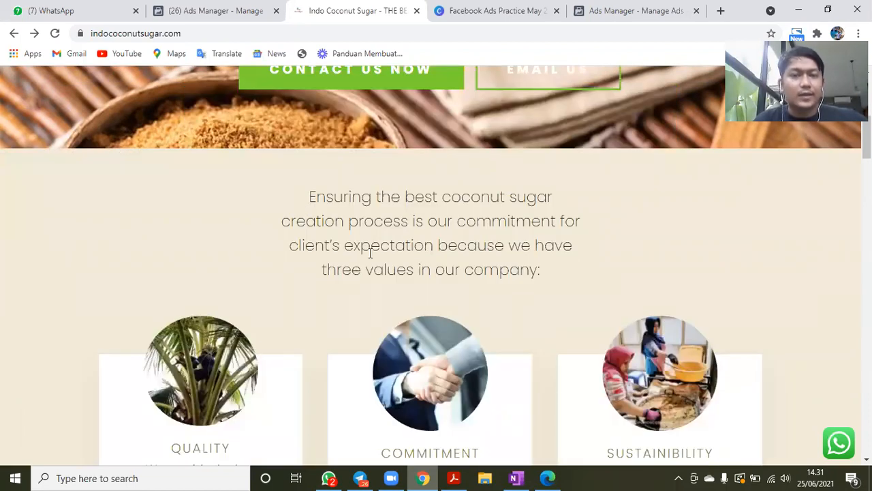
scroll(295, 229, down, 2)
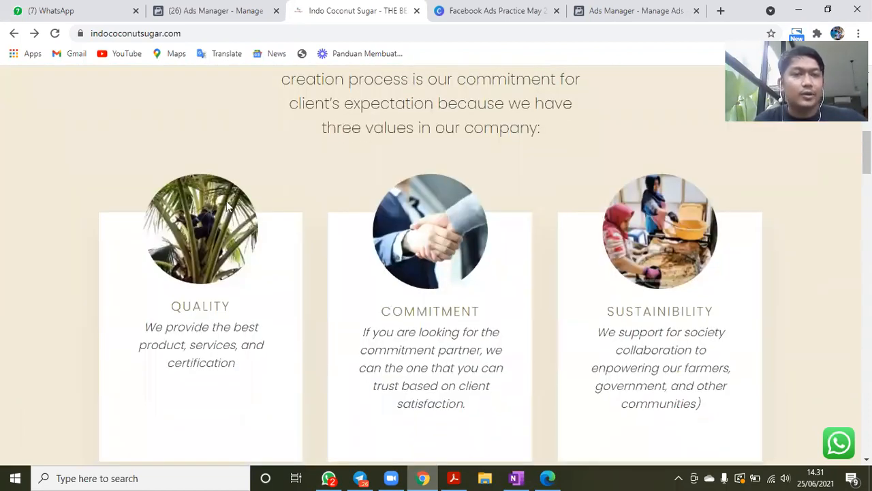
scroll(293, 202, down, 2)
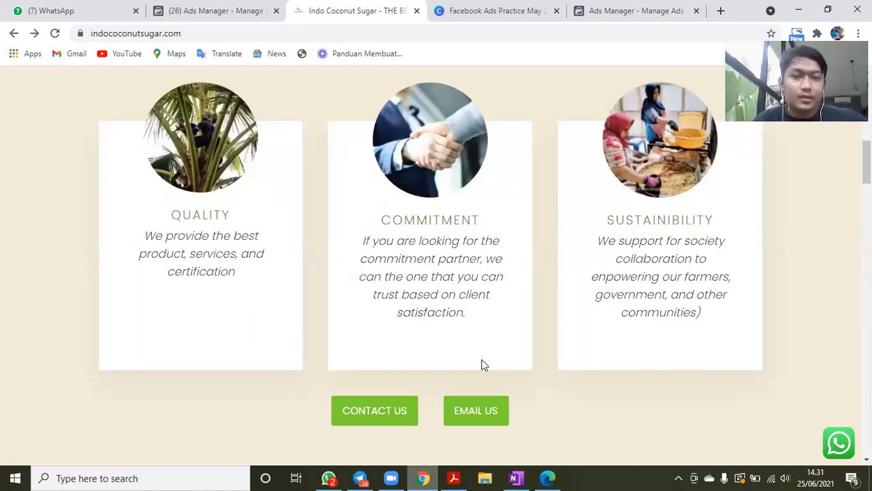
scroll(318, 307, down, 4)
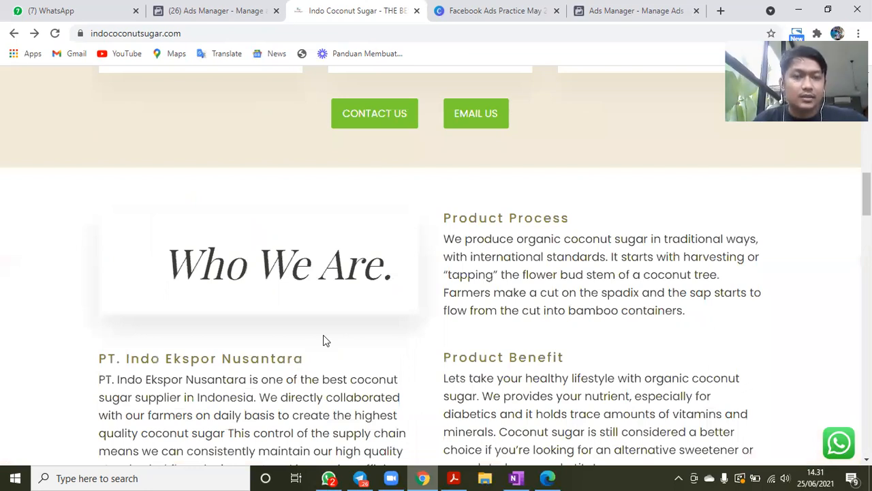
scroll(323, 336, down, 8)
scroll(323, 335, down, 4)
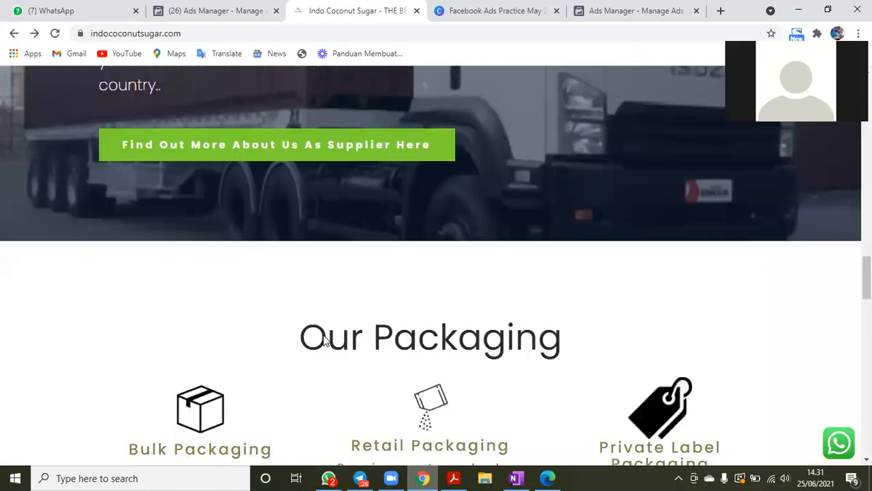
scroll(324, 341, down, 5)
scroll(323, 334, down, 5)
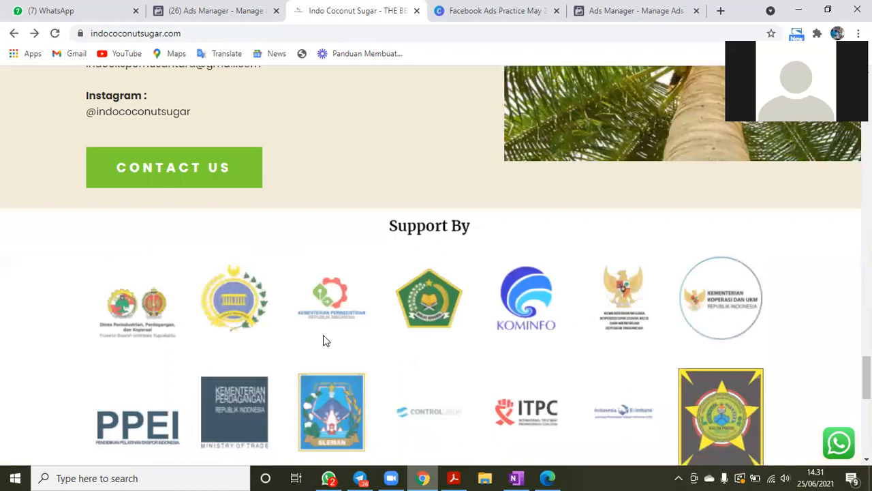
scroll(323, 334, down, 5)
scroll(323, 334, down, 1)
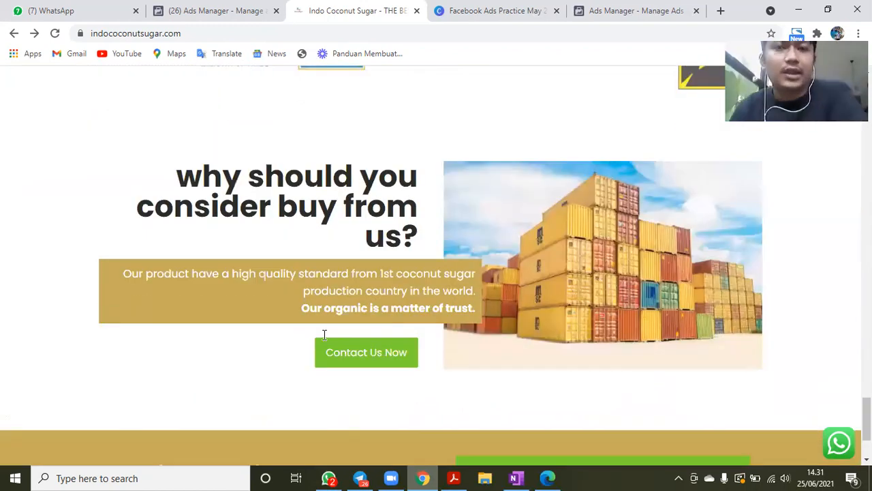
scroll(322, 334, down, 3)
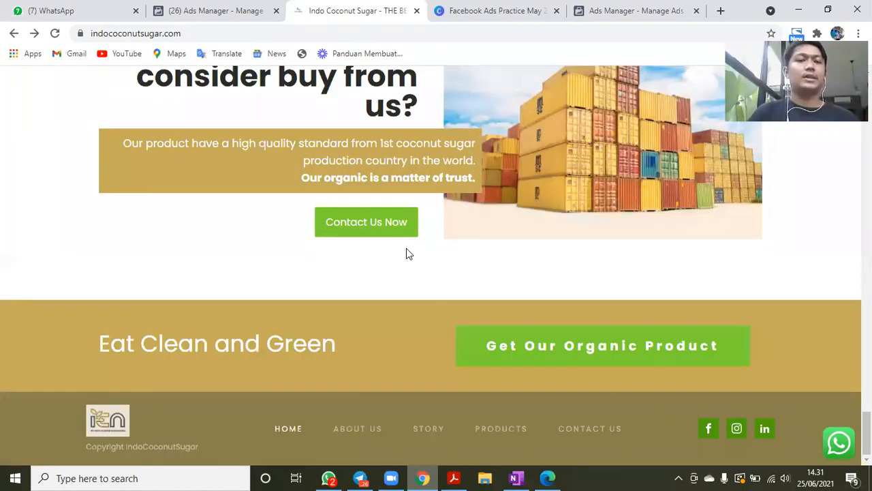
scroll(406, 248, up, 3)
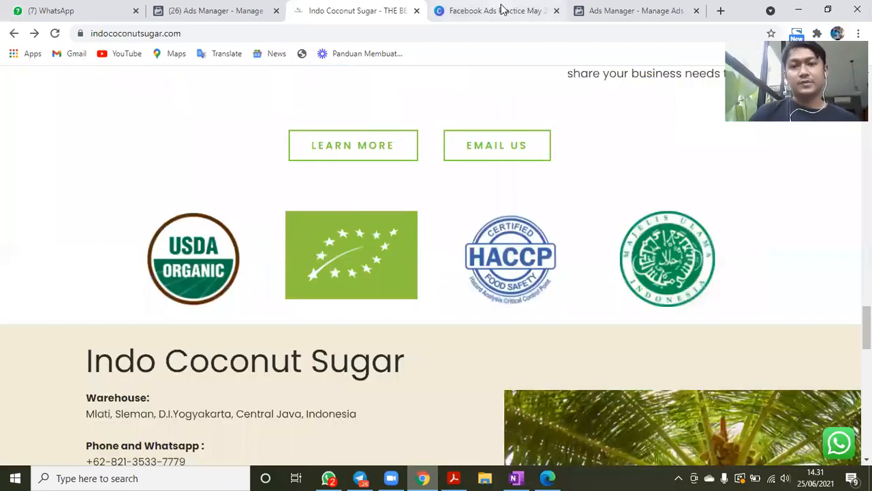
- Return to the Facebook Ads Practice presentation in Canva and show the "Setting Payment" slide
click(501, 10)
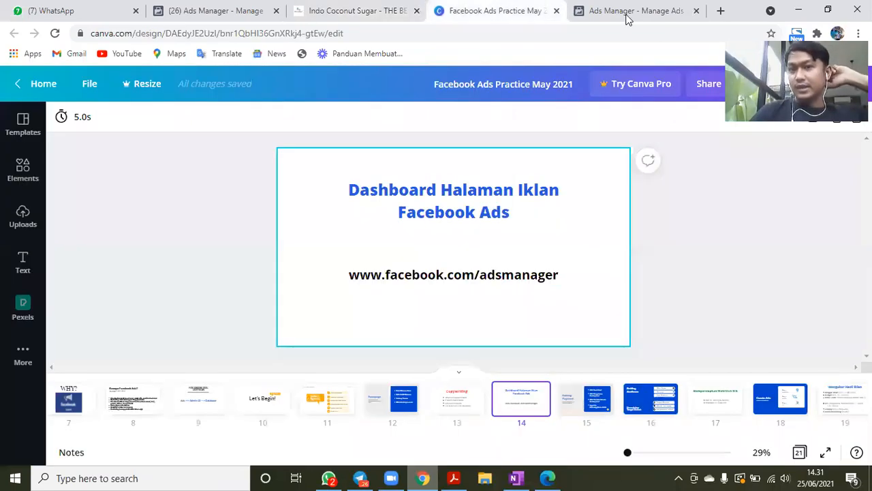
click(569, 406)
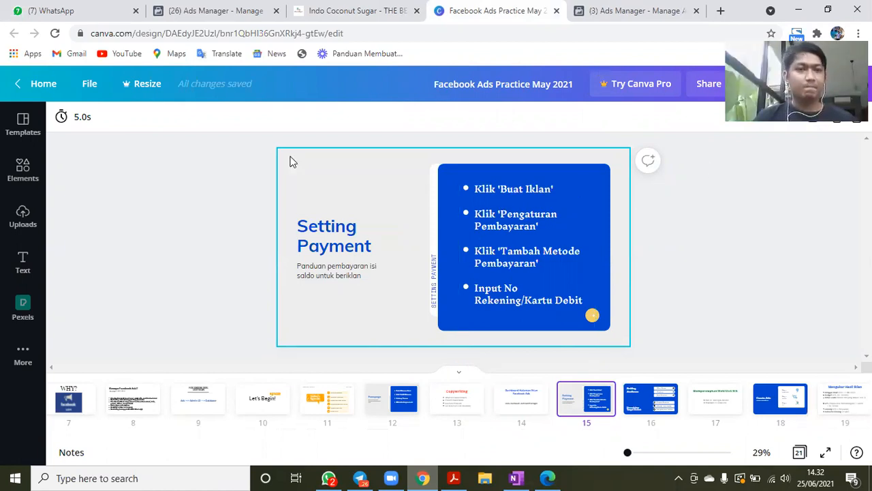
- Switch to Facebook Ads Manager and open the payment settings of the ad account
key(ctrl+Tab)
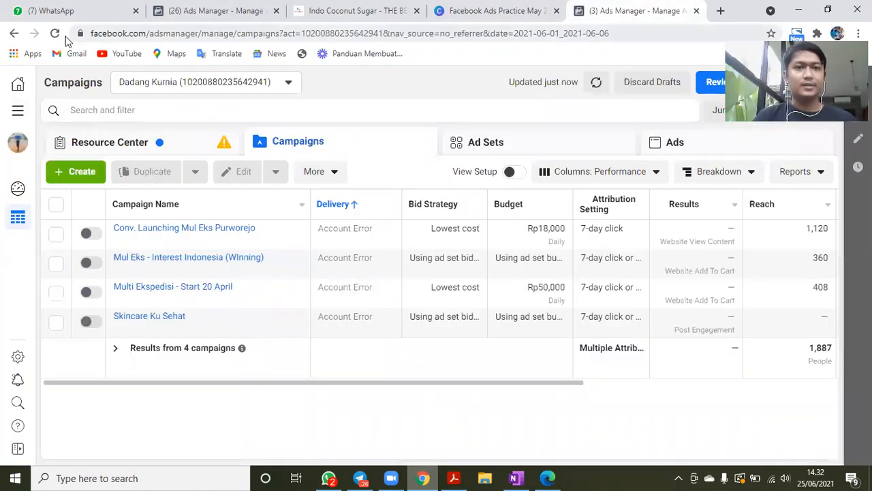
click(18, 112)
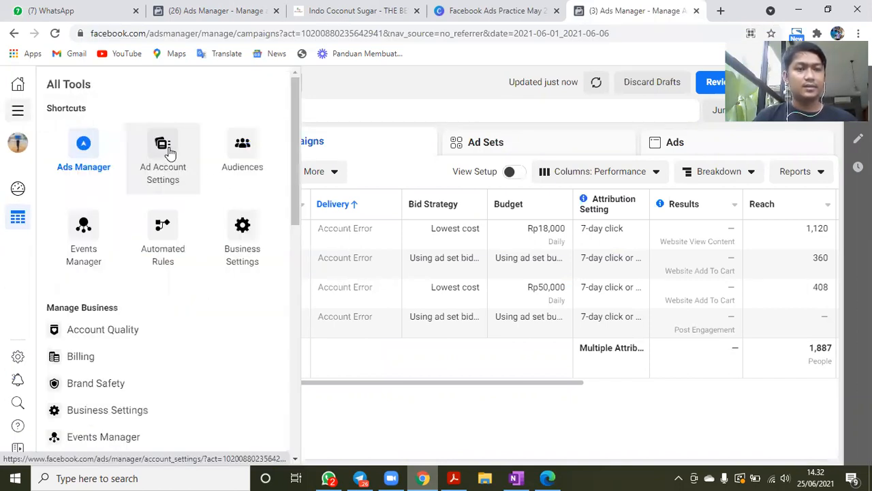
click(170, 151)
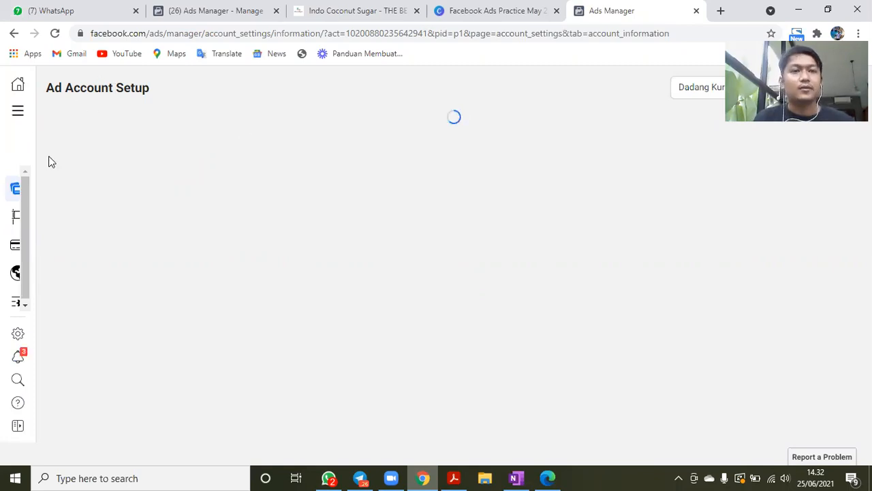
mouse_move(16, 249)
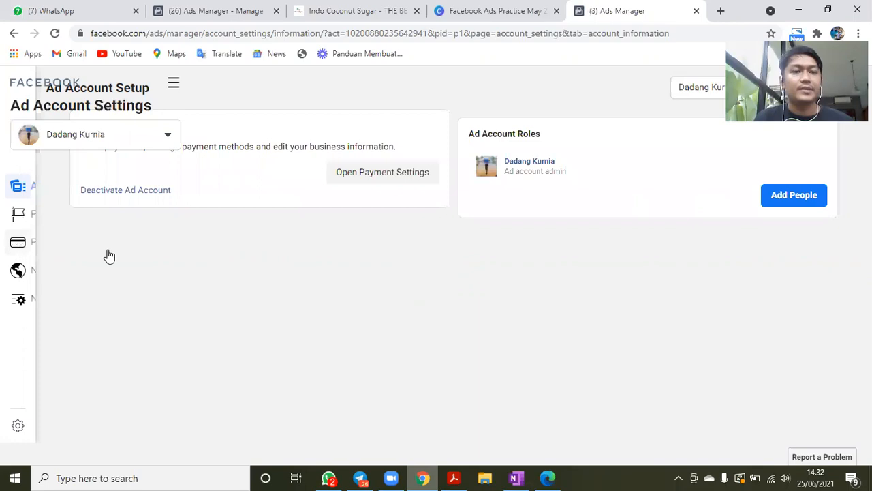
click(109, 254)
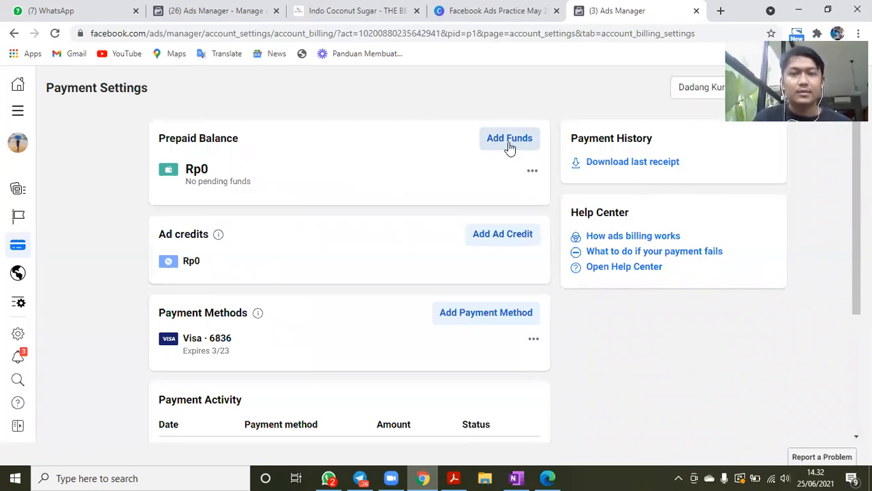
- Start adding funds to the ad account's prepaid balance with an amount of 200,000
click(509, 144)
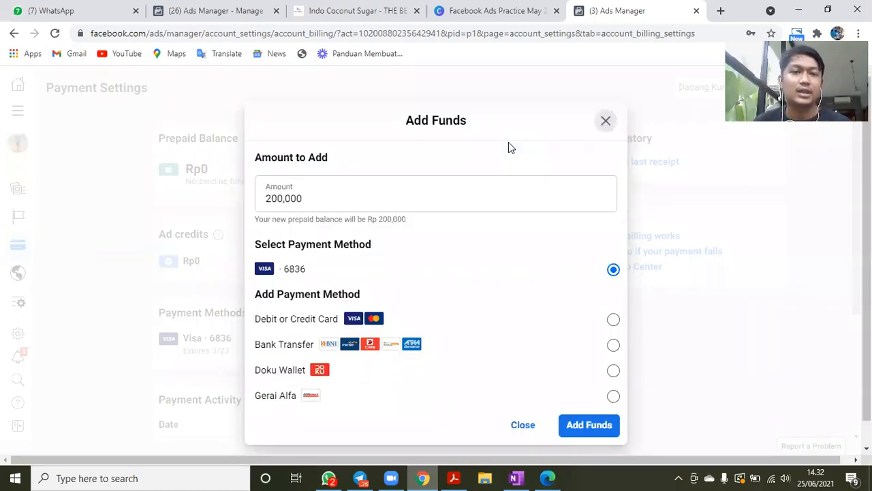
click(321, 208)
key(Right)
key(Right)
key(Right)
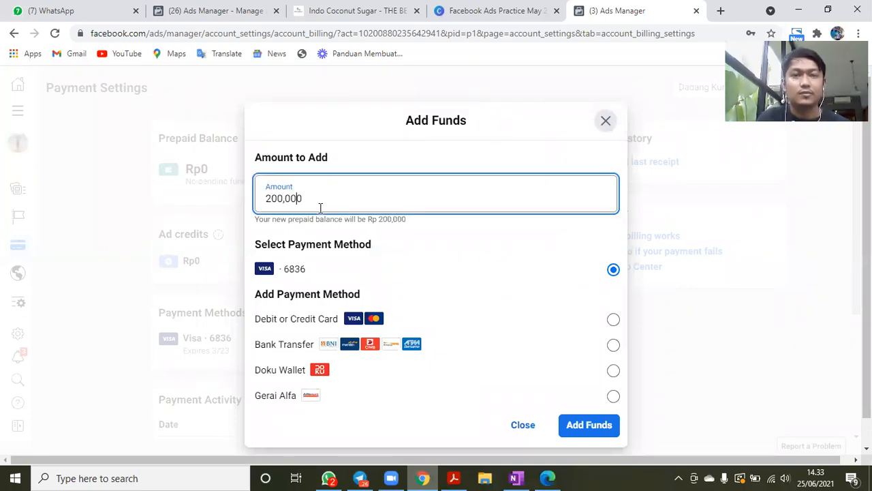
click(472, 95)
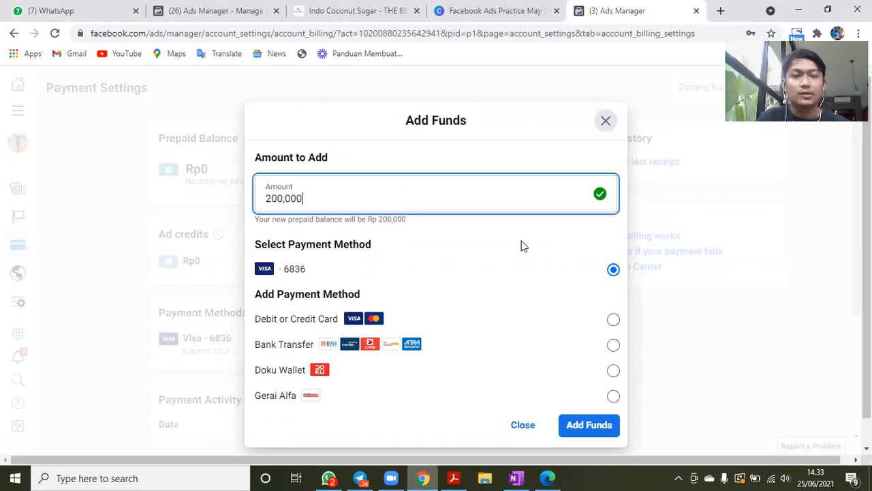
- Choose Bank Transfer as the payment method, select BNI as the bank and place the funding order
scroll(629, 292, down, 1)
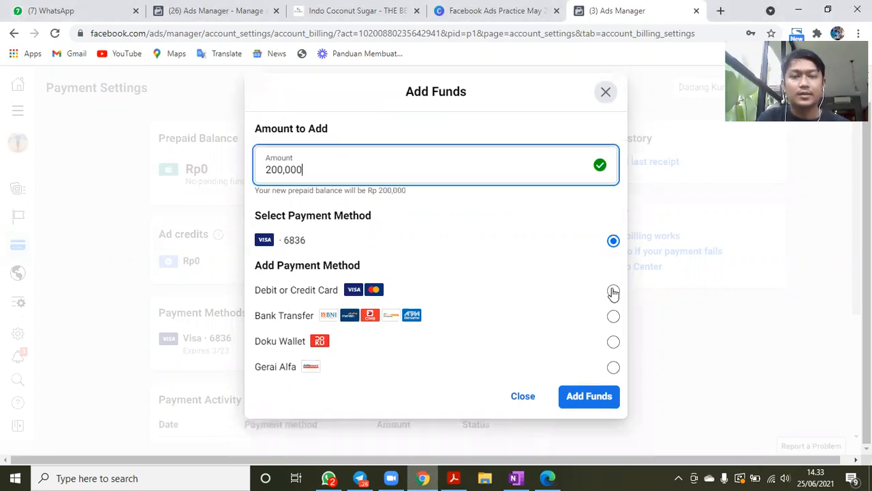
click(316, 294)
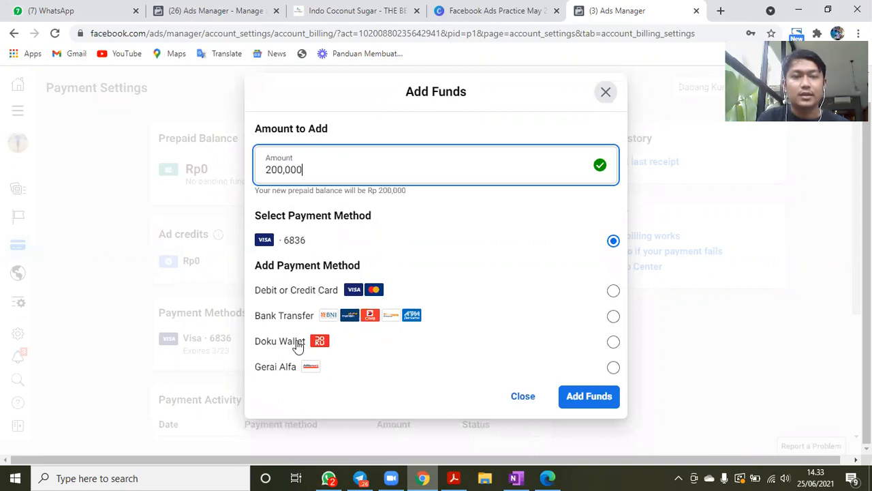
click(613, 316)
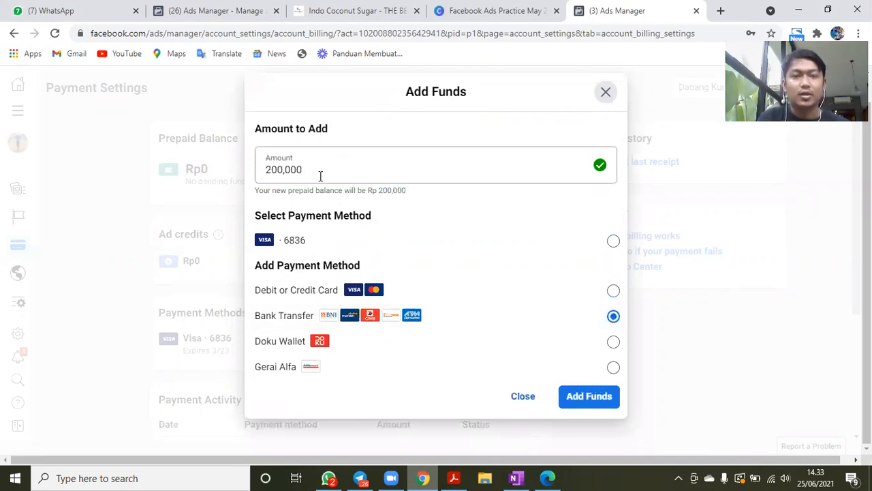
click(589, 397)
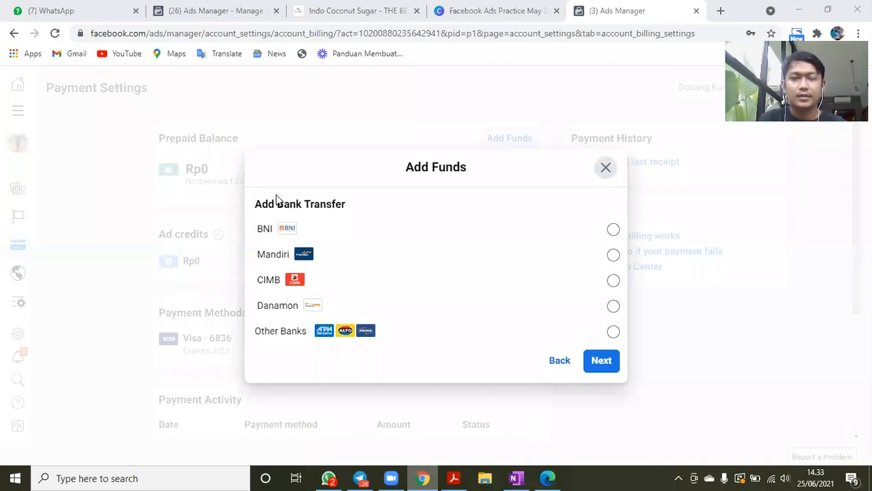
click(379, 234)
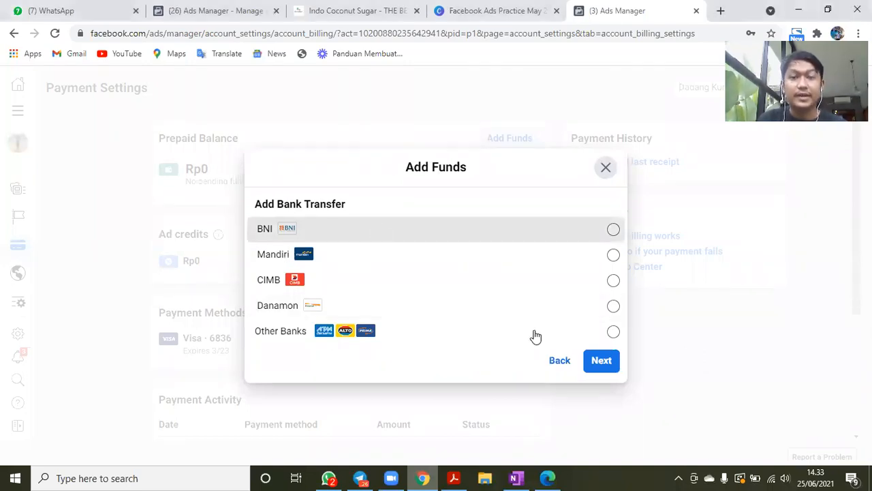
click(601, 360)
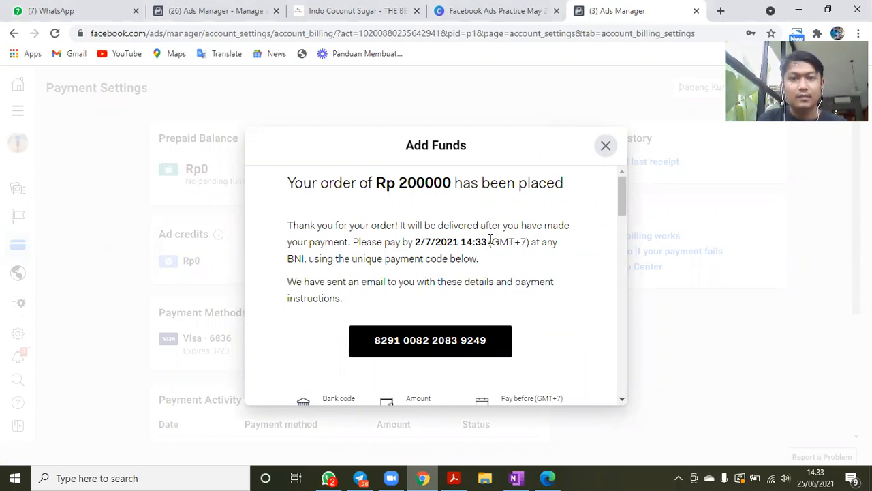
- Examine the placed order's payment deadline, payment code and BNI payment instructions through to the end
drag(491, 243, 413, 243)
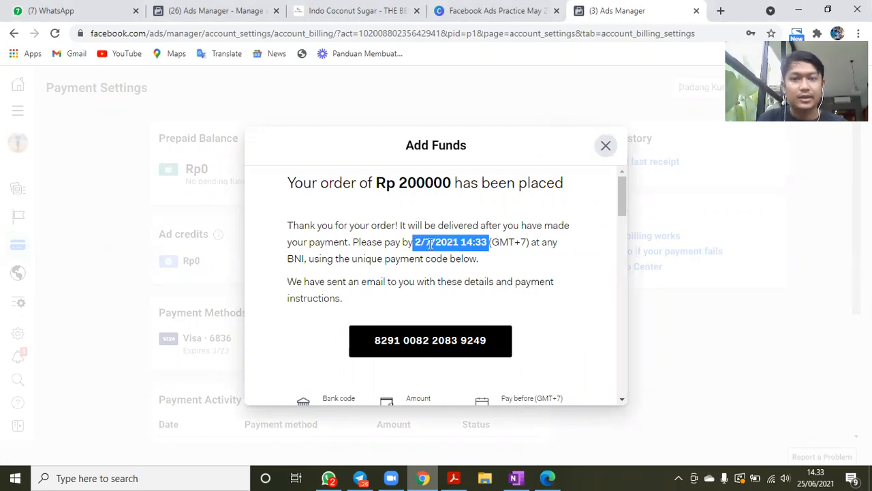
click(491, 242)
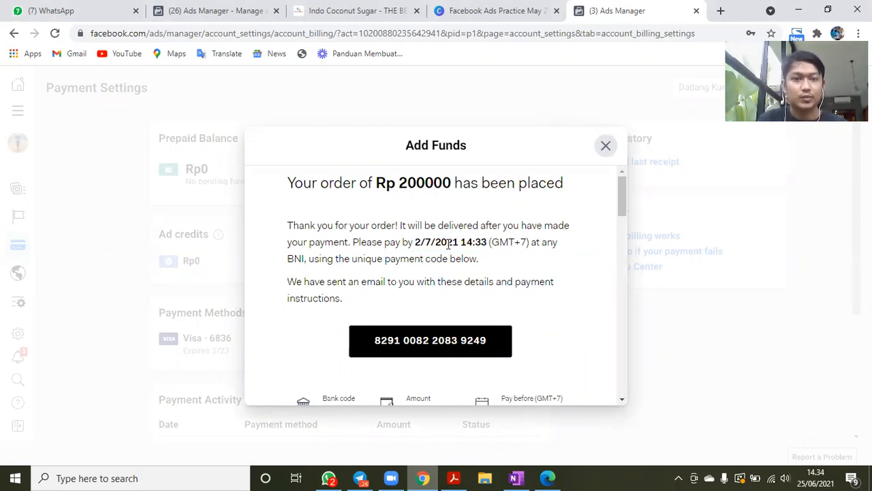
scroll(419, 263, down, 1)
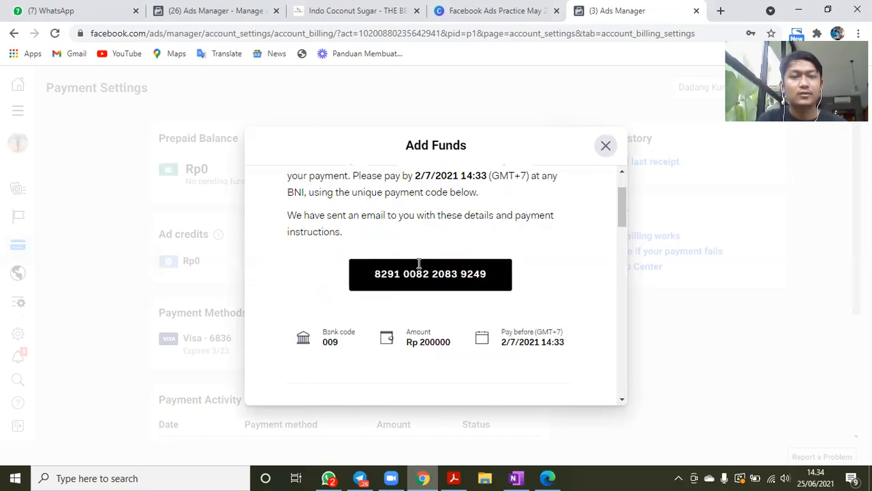
scroll(463, 275, down, 3)
scroll(477, 271, up, 1)
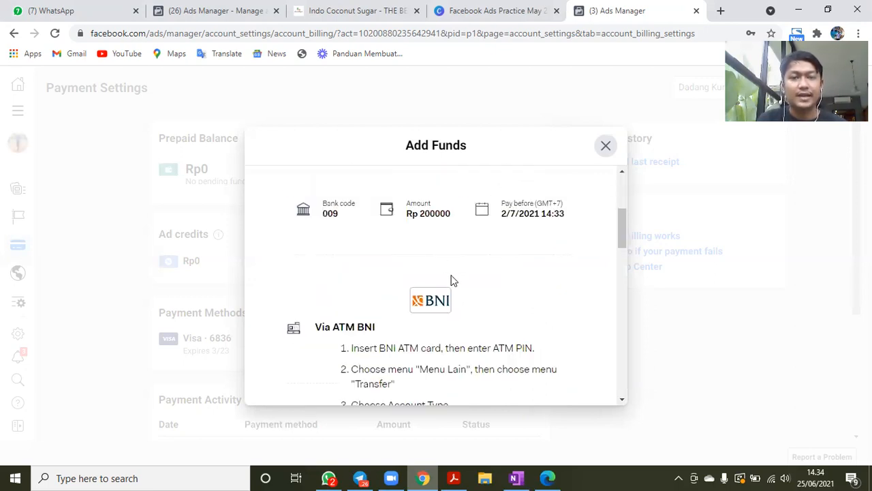
scroll(455, 266, up, 3)
scroll(409, 215, down, 3)
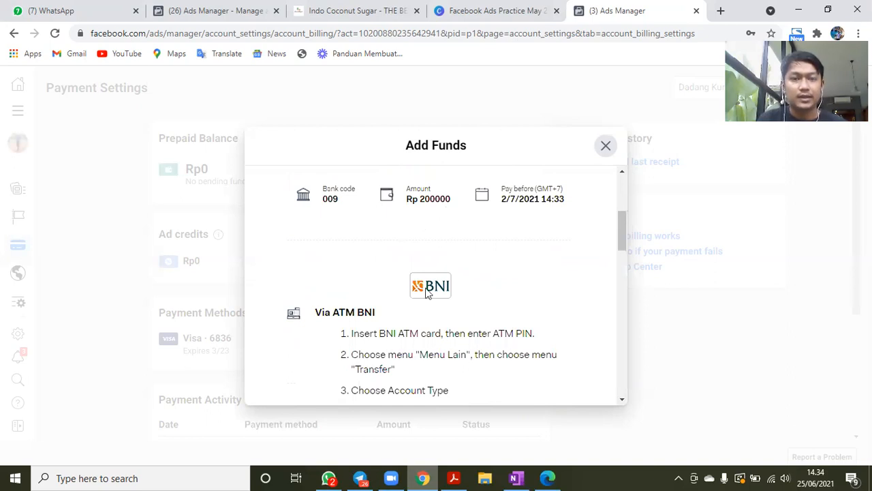
scroll(453, 249, down, 1)
scroll(431, 291, down, 4)
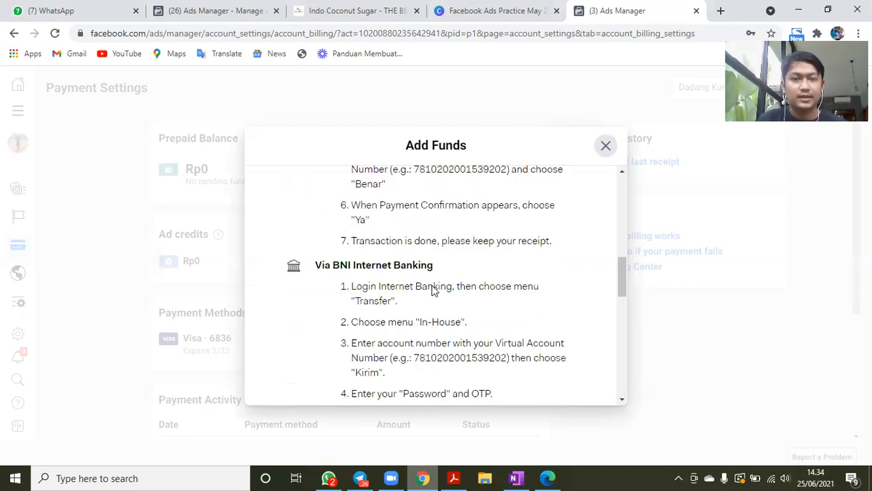
scroll(431, 290, down, 10)
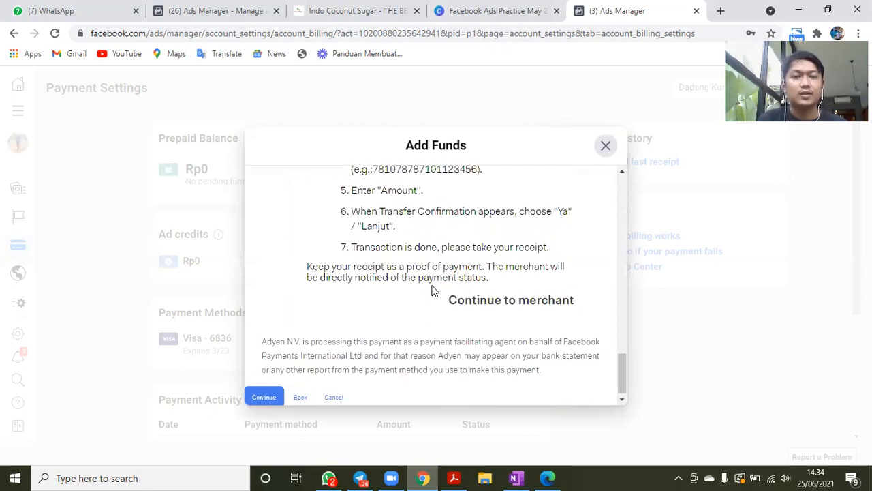
click(431, 291)
scroll(509, 246, down, 1)
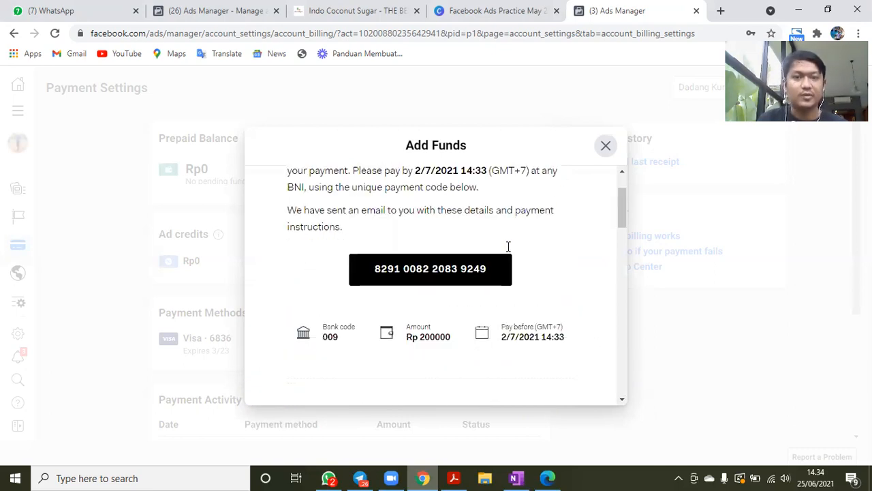
scroll(509, 246, down, 3)
scroll(508, 246, down, 5)
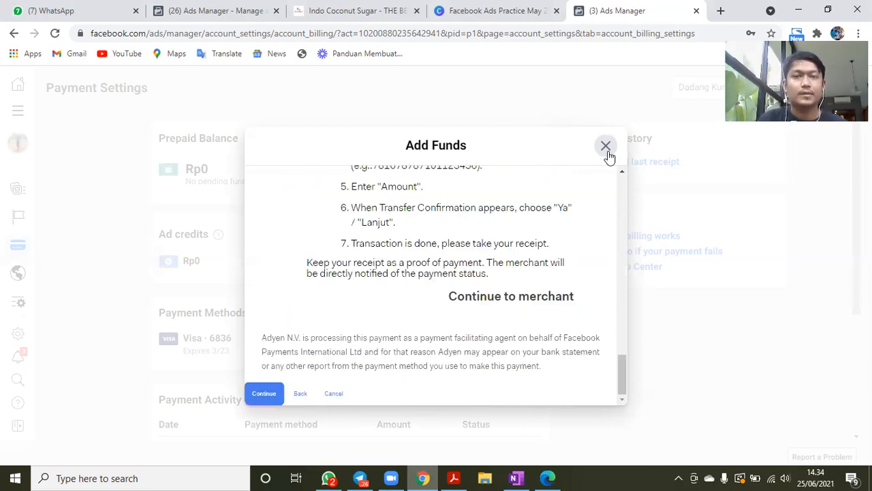
- Switch to the Facebook Ads Practice presentation in Canva and show the "Setting Audience" slide
click(503, 9)
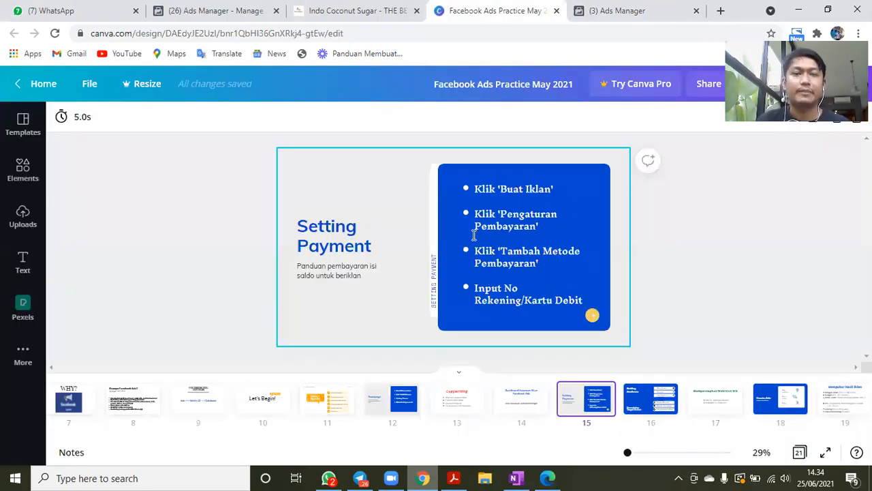
click(661, 404)
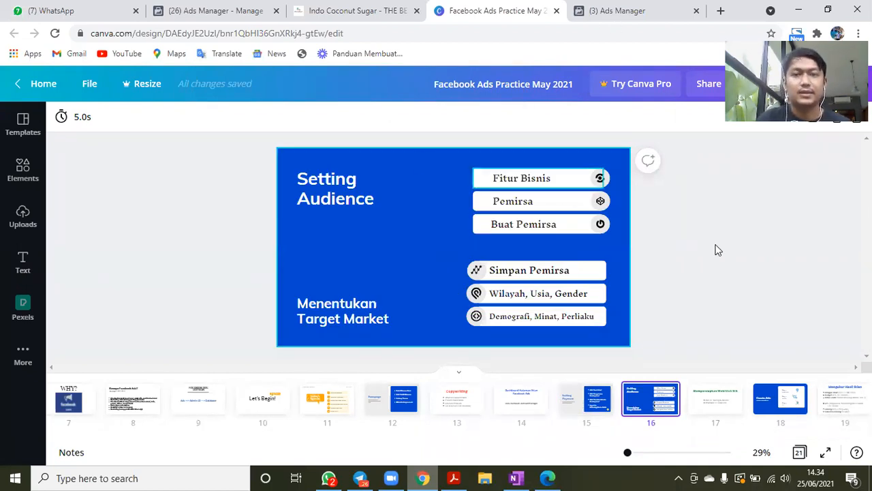
click(605, 8)
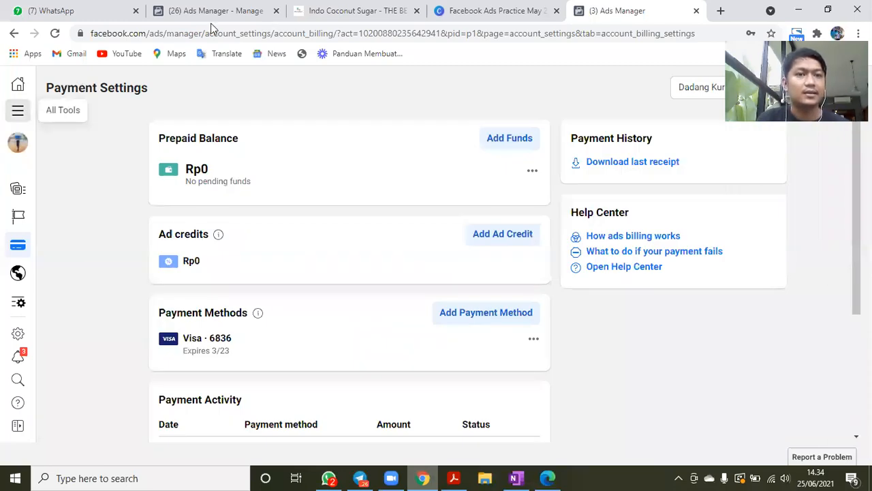
click(18, 110)
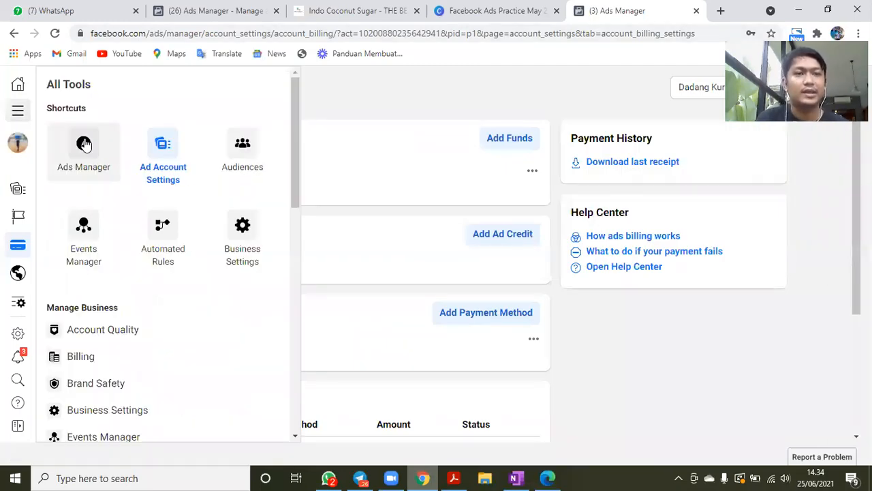
click(84, 144)
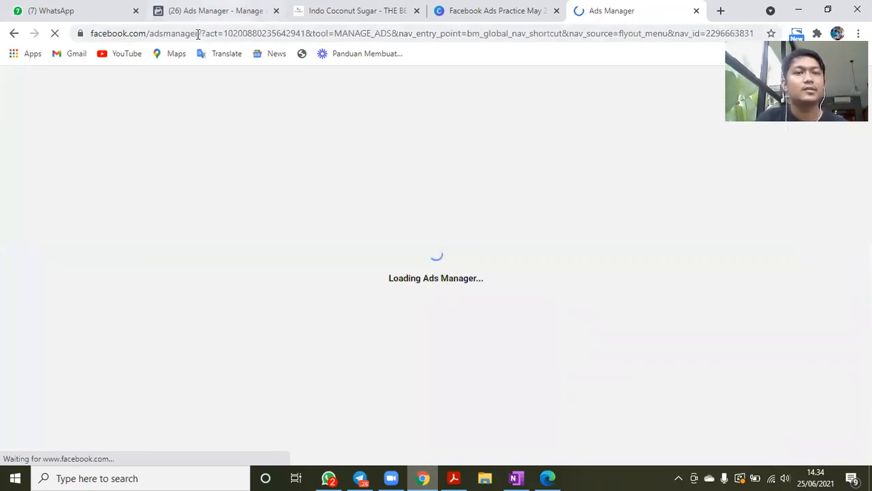
drag(199, 34, 60, 47)
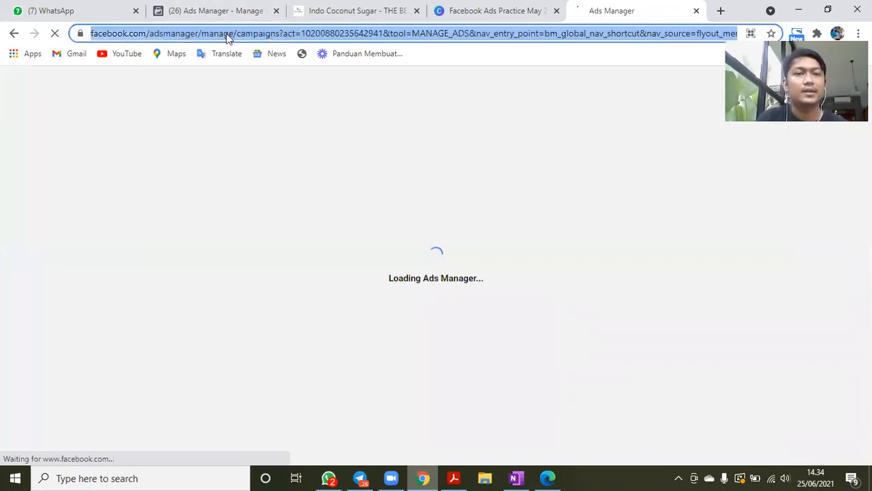
click(218, 34)
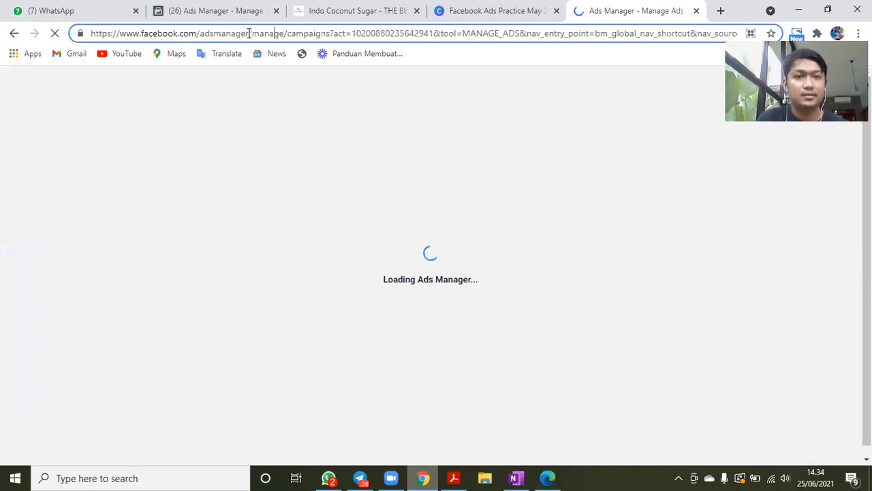
drag(248, 34, 90, 34)
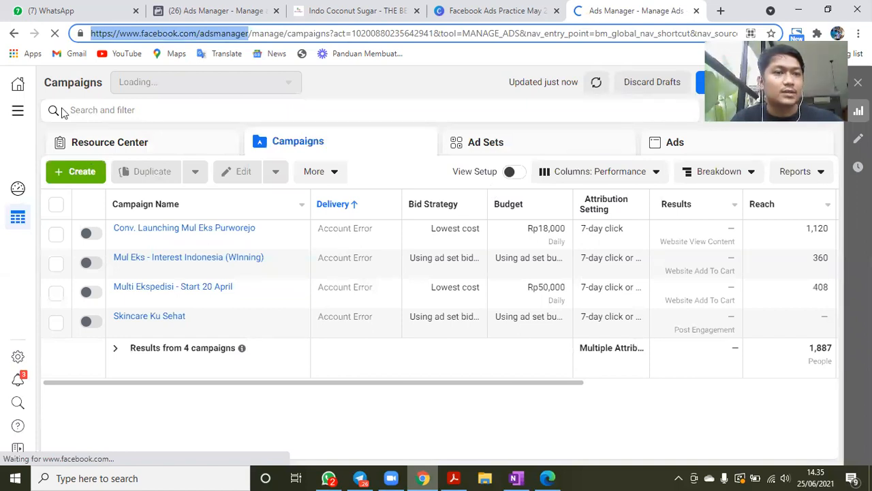
- Go to Audiences, start creating a saved audience and name it "Skincare"
click(14, 115)
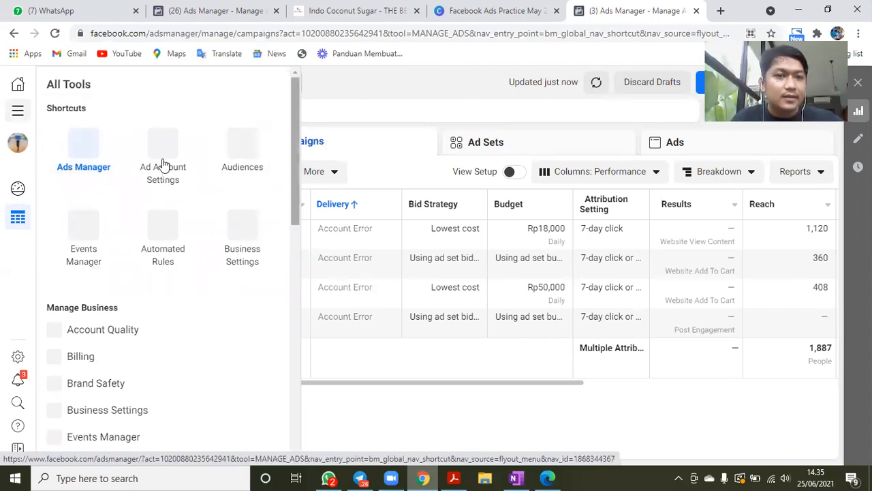
click(243, 151)
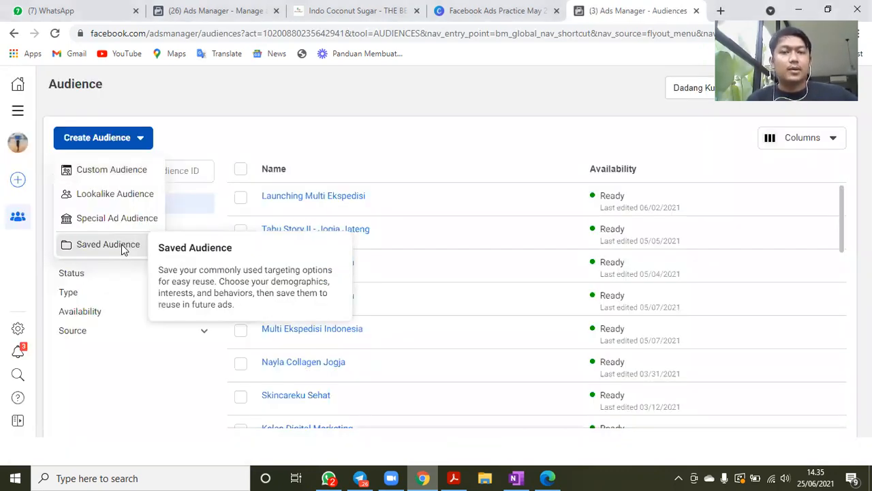
click(109, 244)
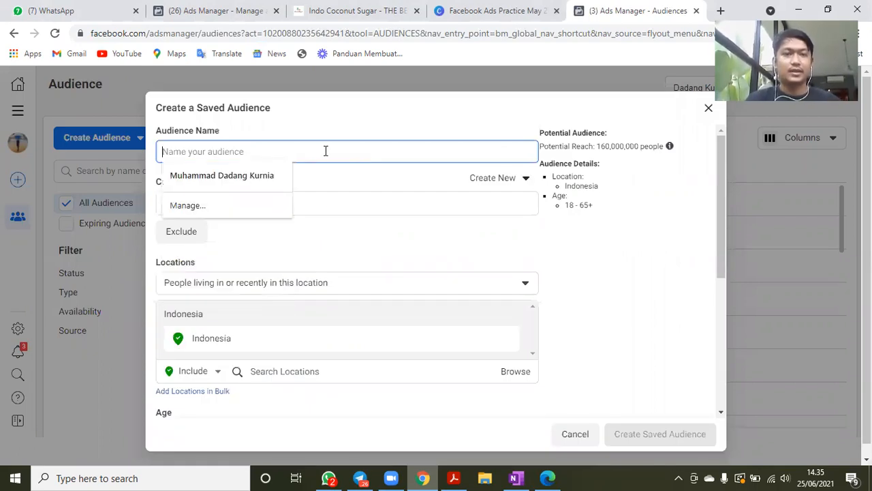
text(Skin)
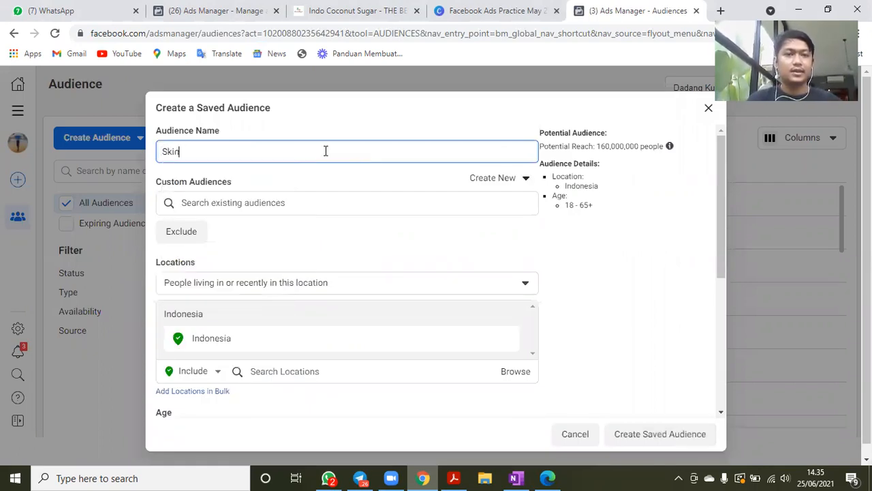
text(care)
click(352, 176)
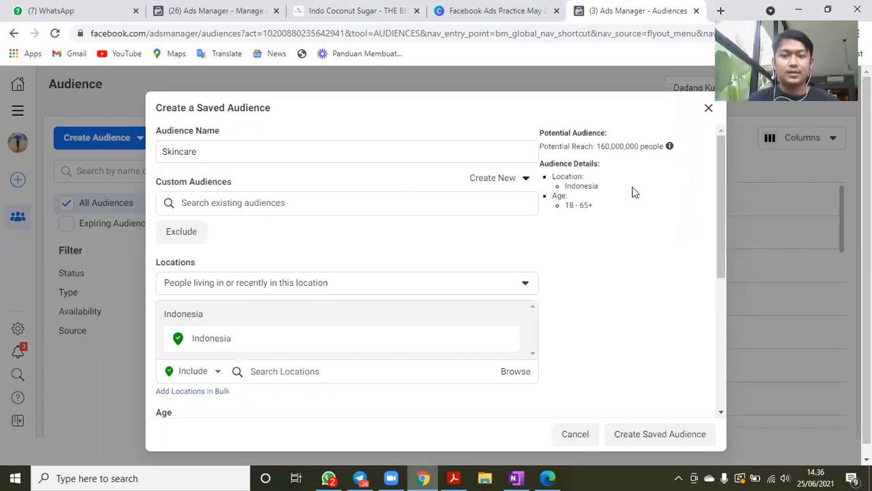
- Capture the Potential Audience summary as a screenshot region and point a red arrow at its age range
key(Print)
drag(530, 119, 702, 237)
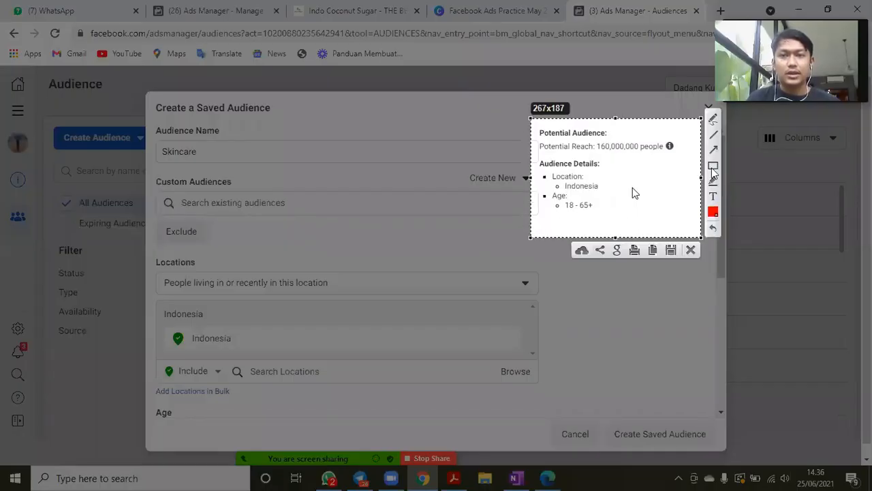
drag(543, 203, 606, 212)
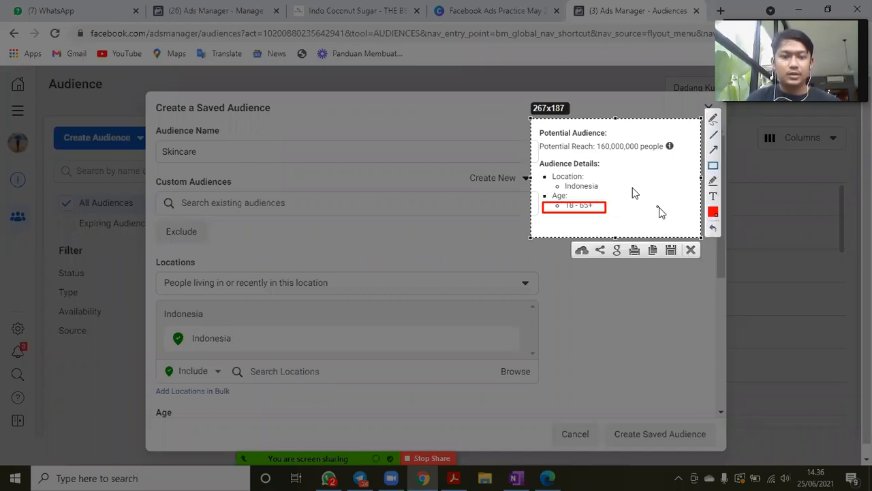
key(ctrl+z)
click(714, 149)
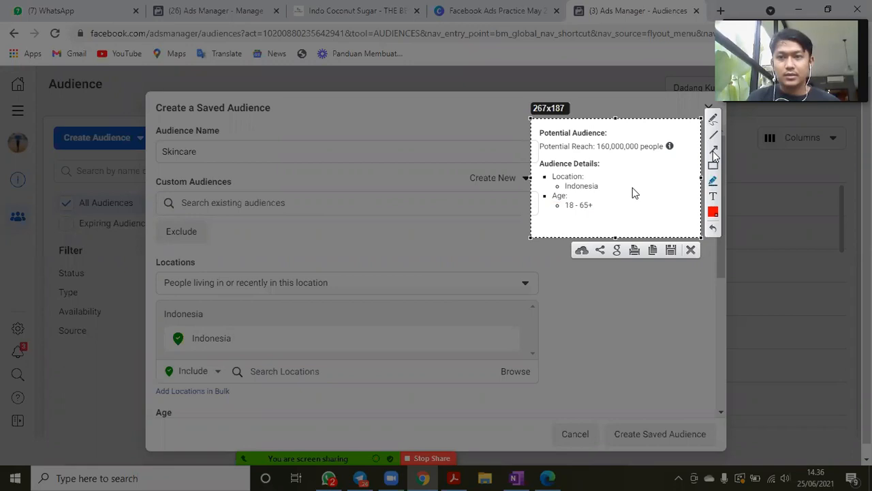
drag(656, 212, 595, 211)
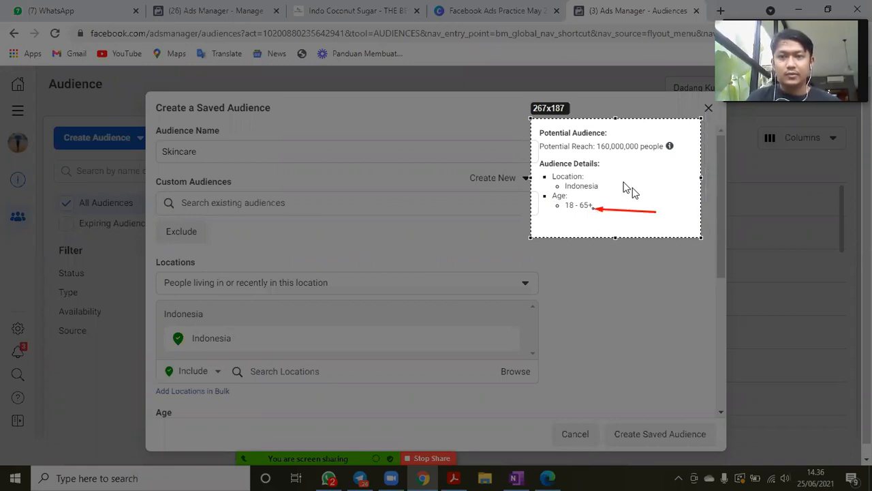
- Point red arrows at the Indonesia location and the potential reach in the captured summary and close the capture
drag(646, 169, 657, 167)
drag(600, 185, 602, 185)
drag(672, 127, 630, 140)
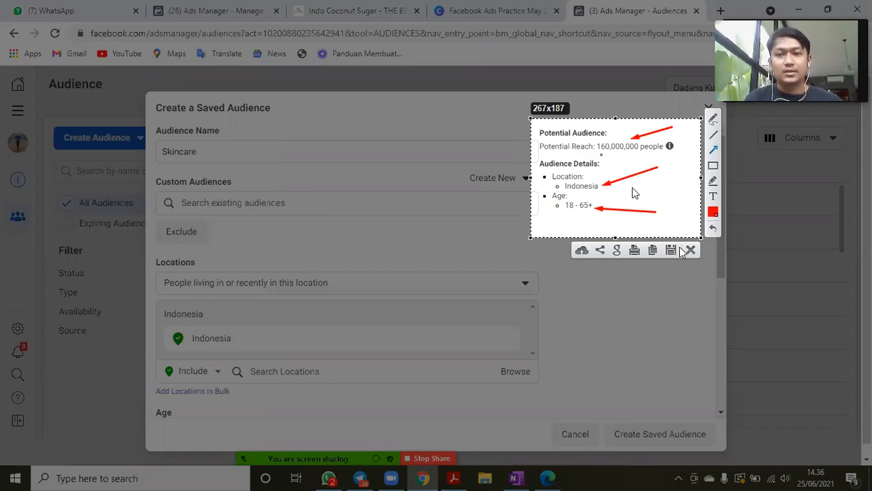
key(Escape)
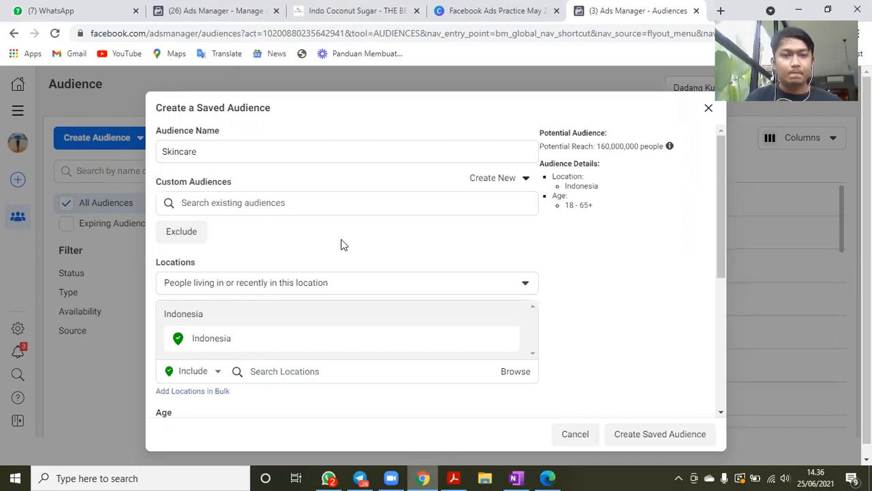
- Exclude the Indonesian states Papua and West Papua from the audience's locations
scroll(228, 233, down, 2)
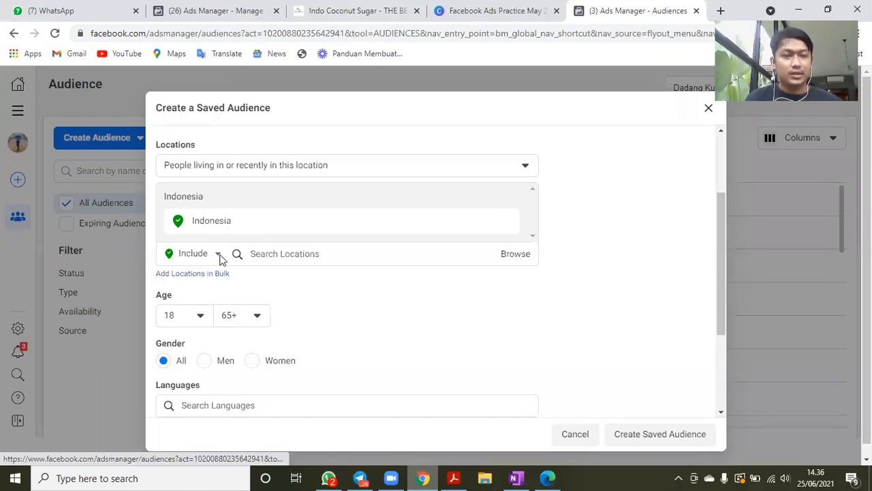
click(218, 256)
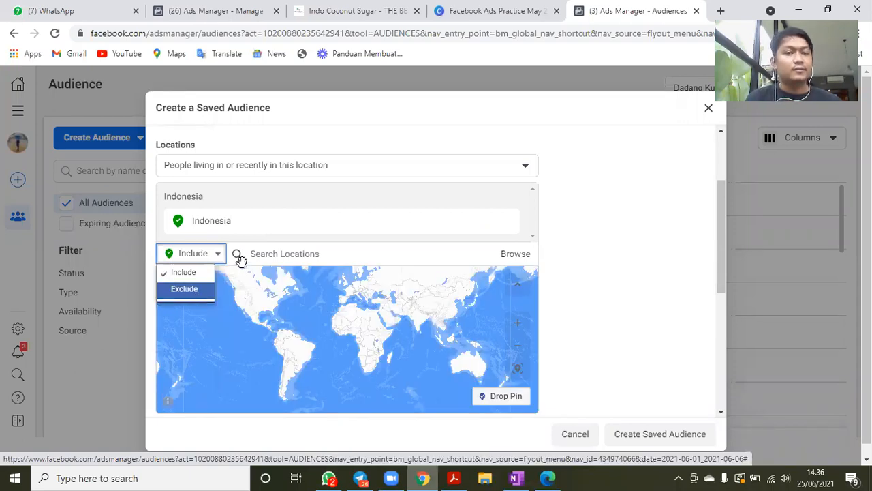
click(276, 256)
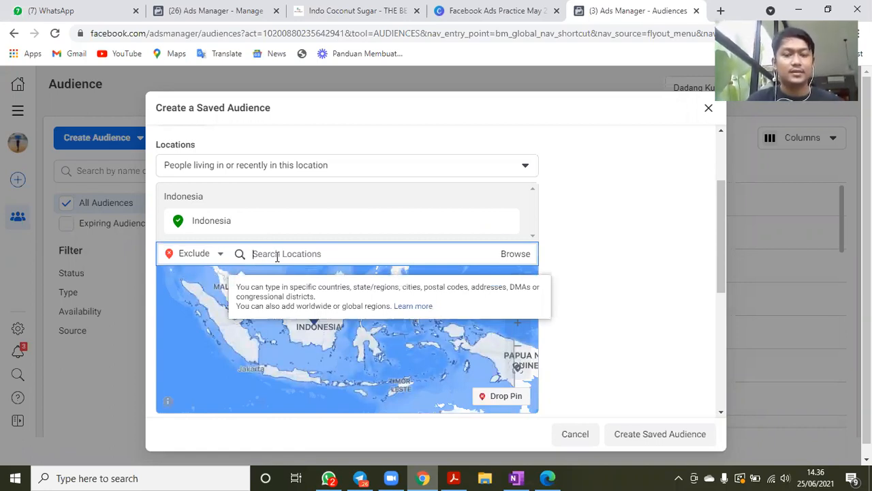
text(papua)
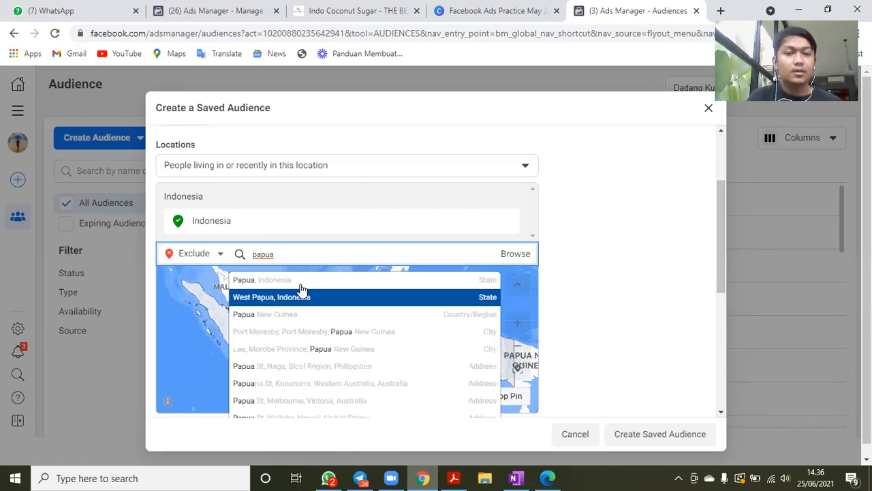
click(295, 281)
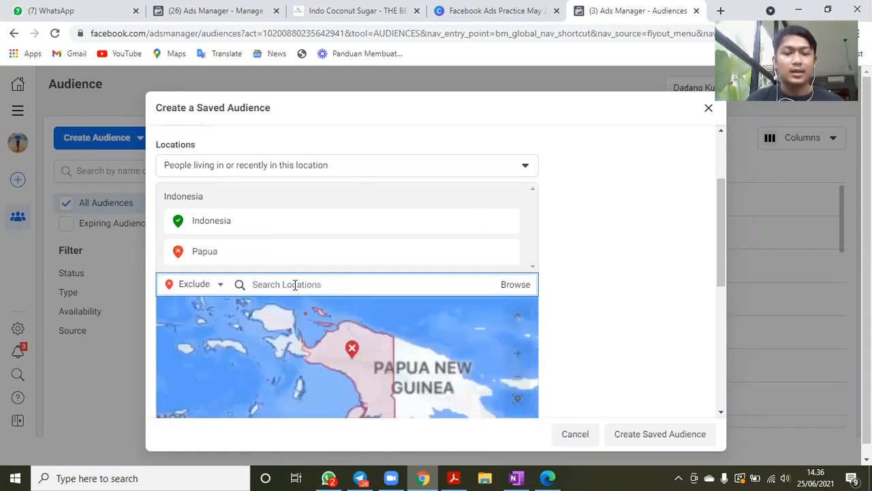
text(papua)
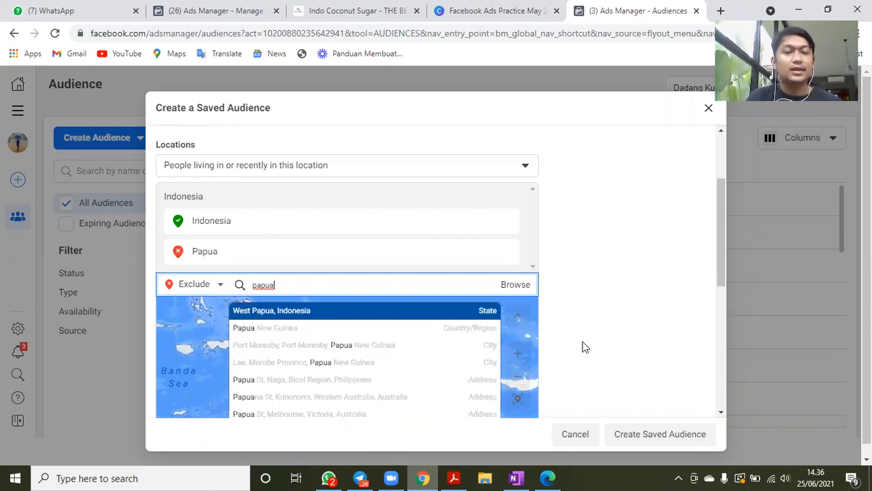
key(Return)
- Exclude the Indonesian states Maluku and North Maluku from the audience's locations
scroll(302, 307, down, 1)
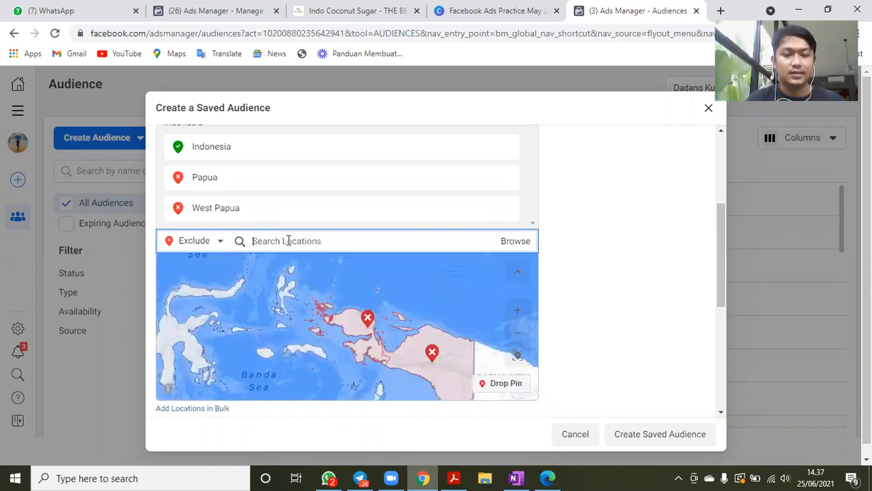
text(maluku)
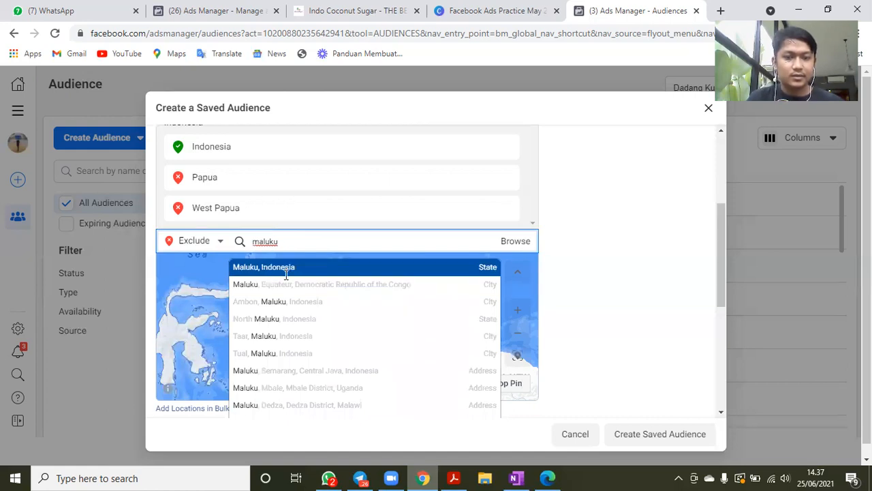
click(287, 268)
text(maluku)
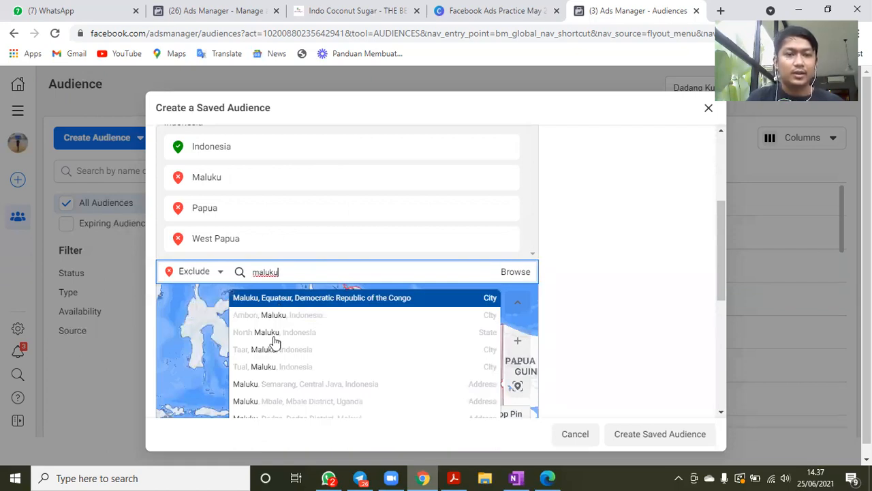
click(392, 332)
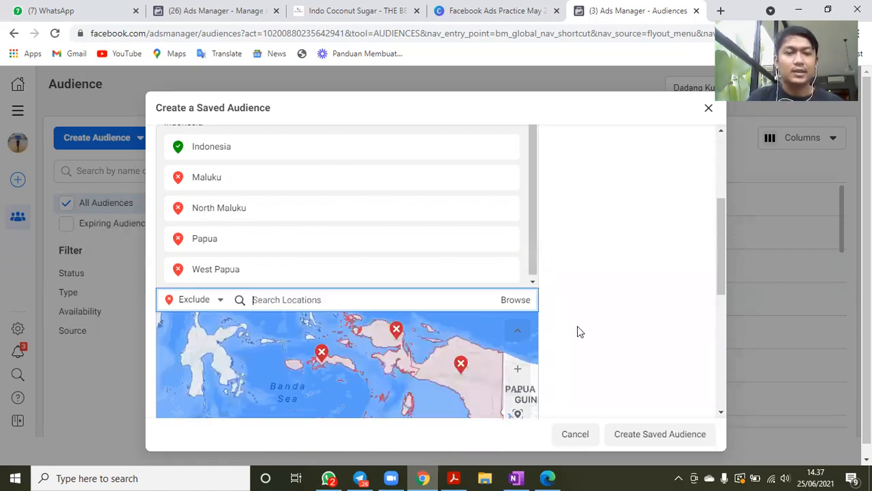
- Exclude East Nusa Tenggara from the audience's locations and check the excluded regions on the map
scroll(462, 233, down, 1)
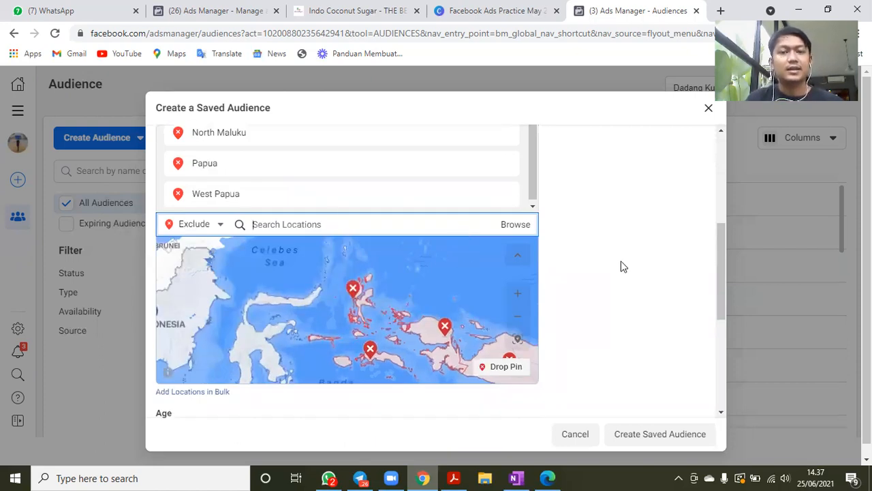
scroll(191, 153, down, 1)
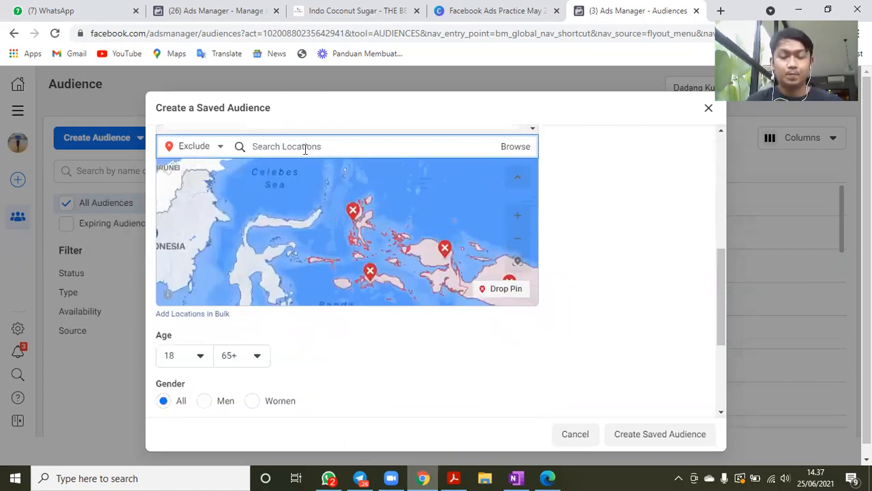
text(nusa tenggara)
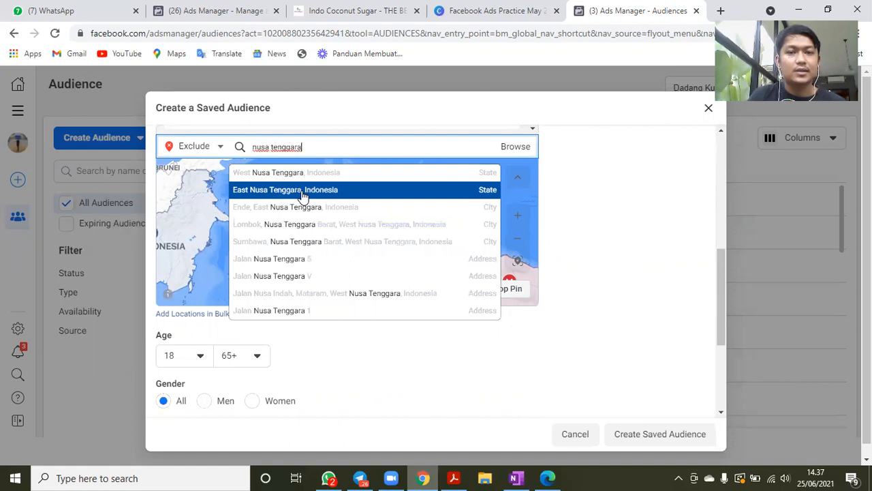
click(325, 190)
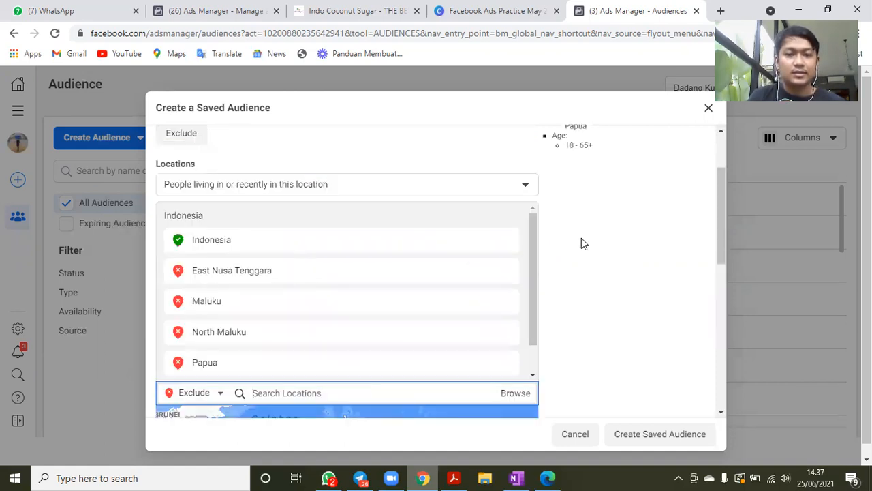
scroll(633, 293, down, 5)
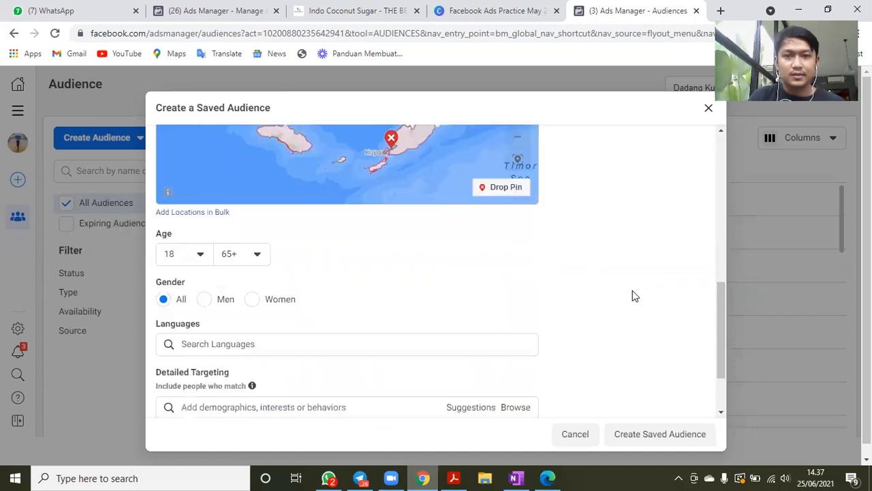
scroll(306, 297, up, 5)
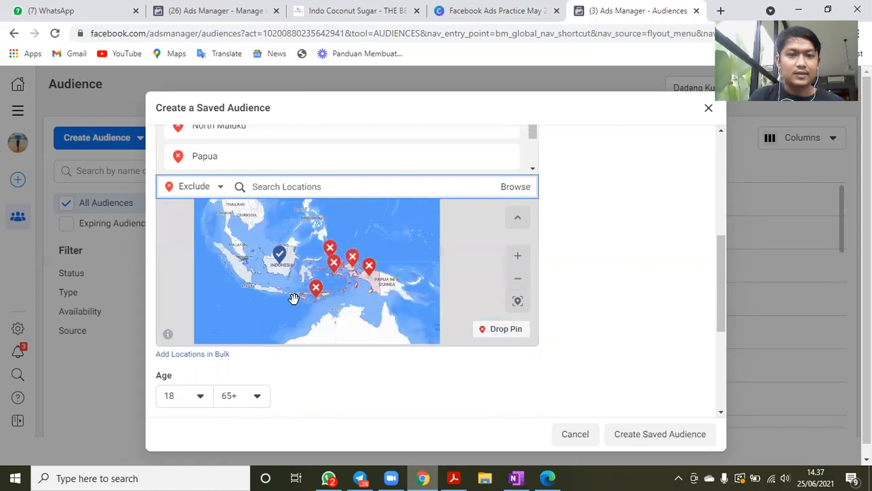
scroll(269, 293, up, 5)
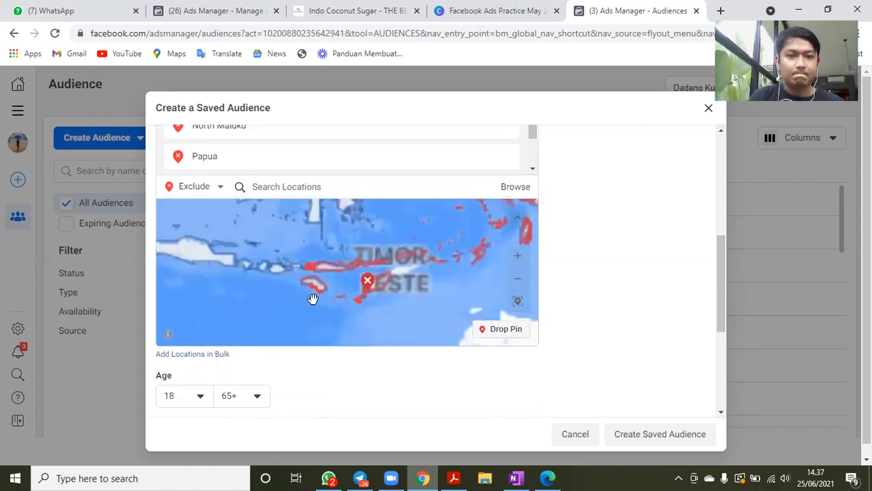
scroll(312, 298, down, 3)
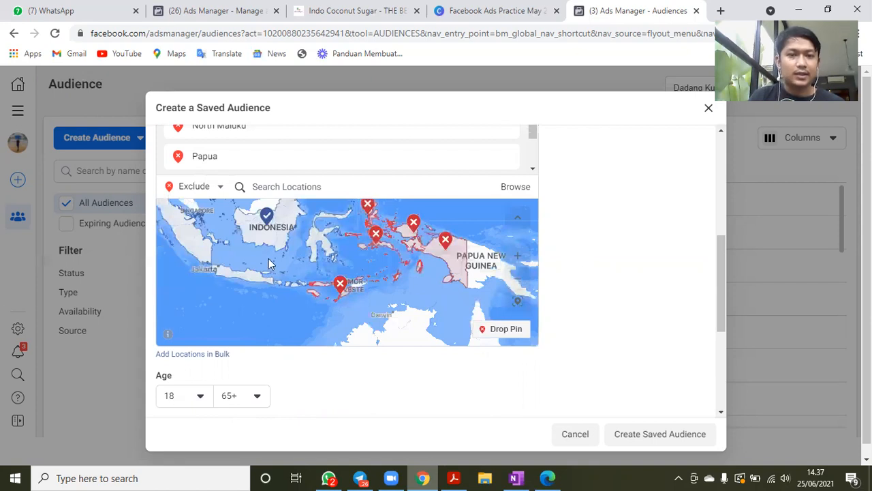
- Limit the audience to women with a maximum age of 49 and highlight the potential reach figure
scroll(246, 234, down, 3)
click(252, 234)
click(257, 191)
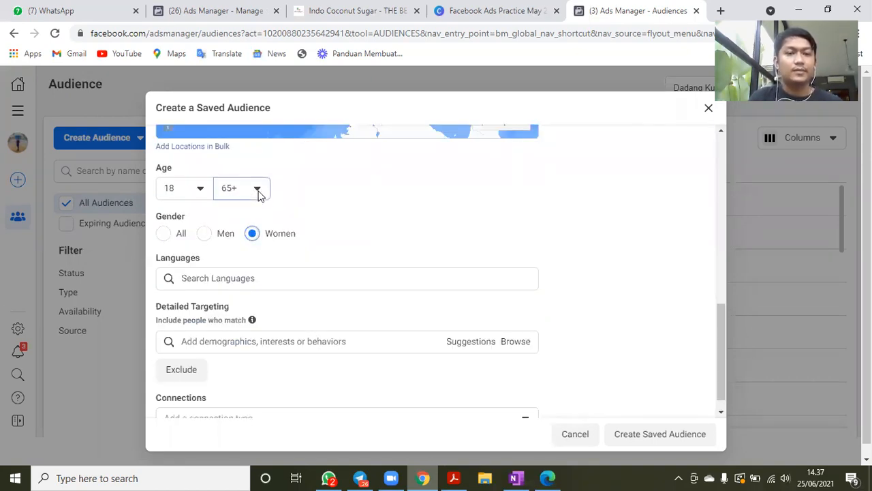
scroll(279, 249, up, 3)
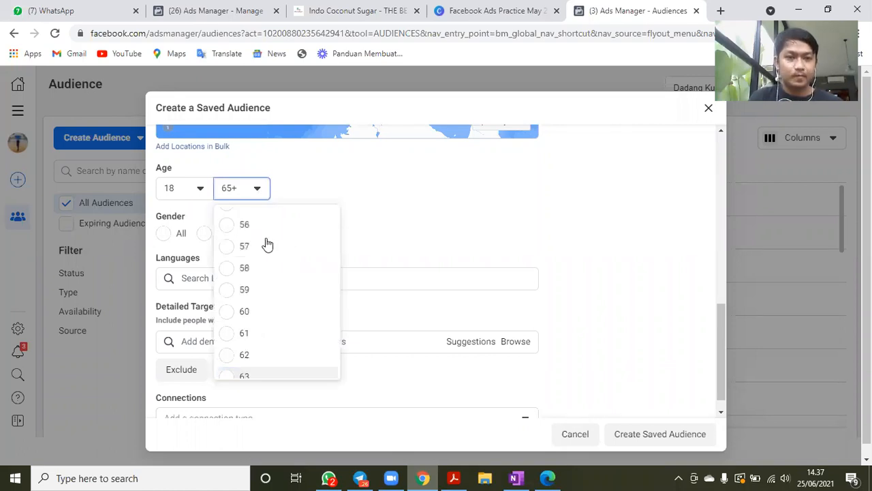
scroll(252, 282, up, 1)
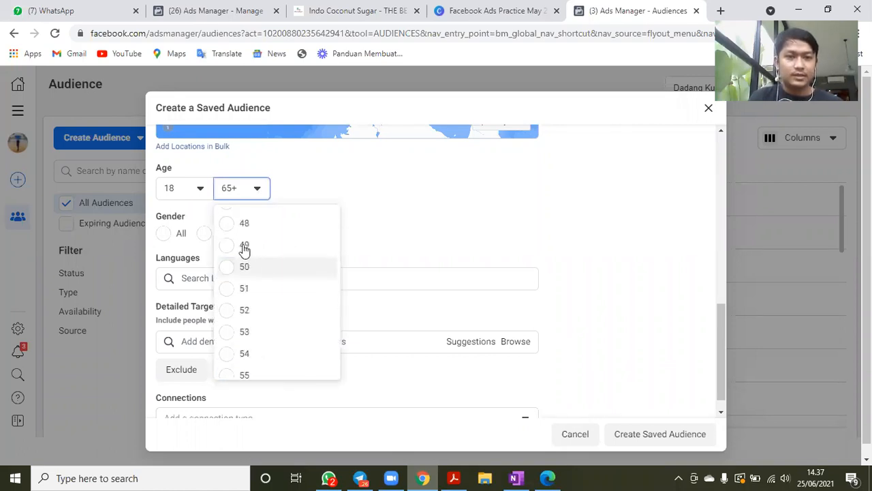
click(244, 246)
click(617, 220)
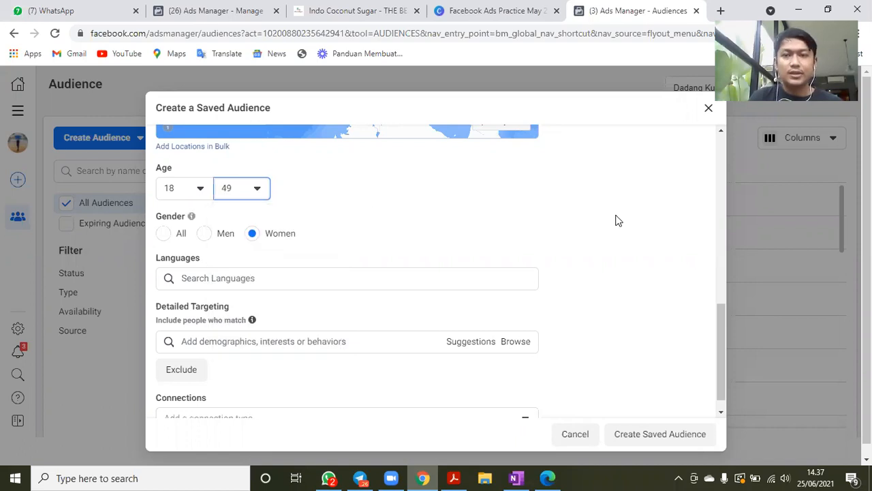
scroll(616, 215, up, 10)
drag(597, 145, 637, 144)
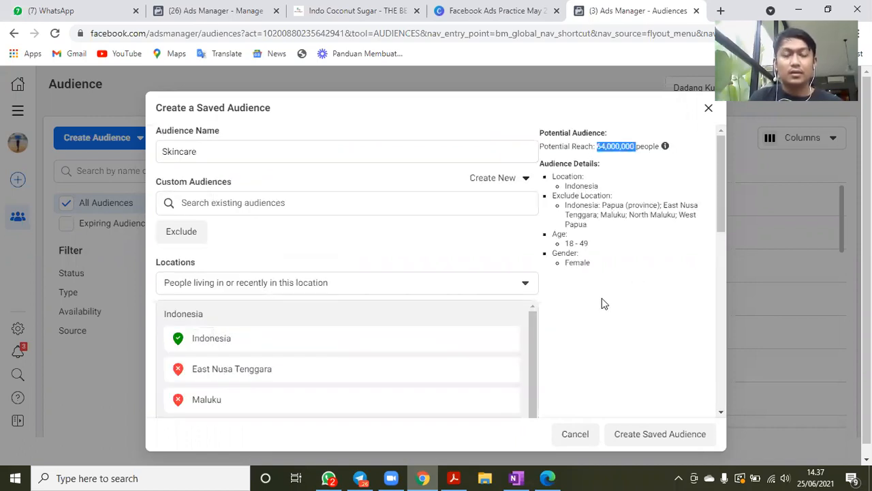
- Add Indonesian and English (All) as the audience's languages
scroll(602, 307, down, 10)
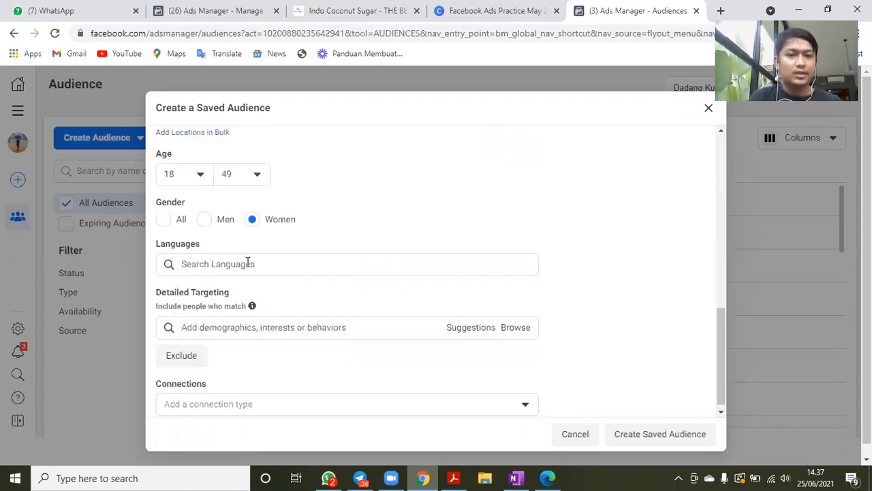
click(247, 263)
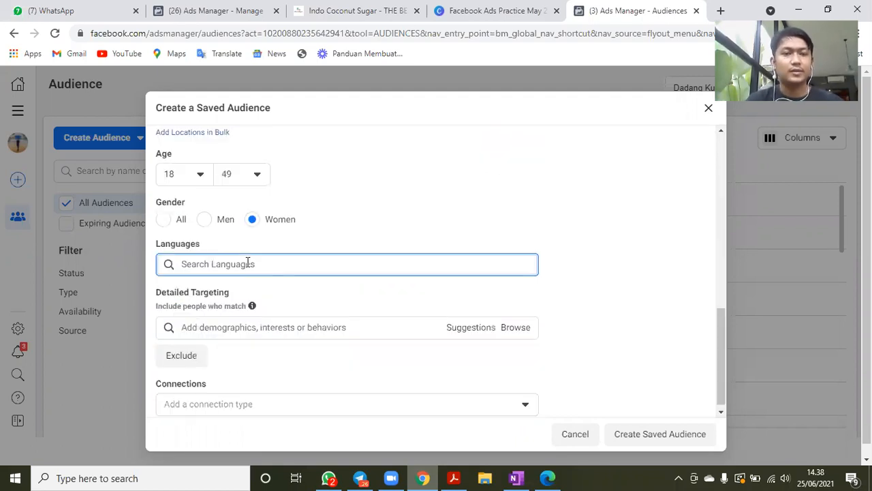
text(indone)
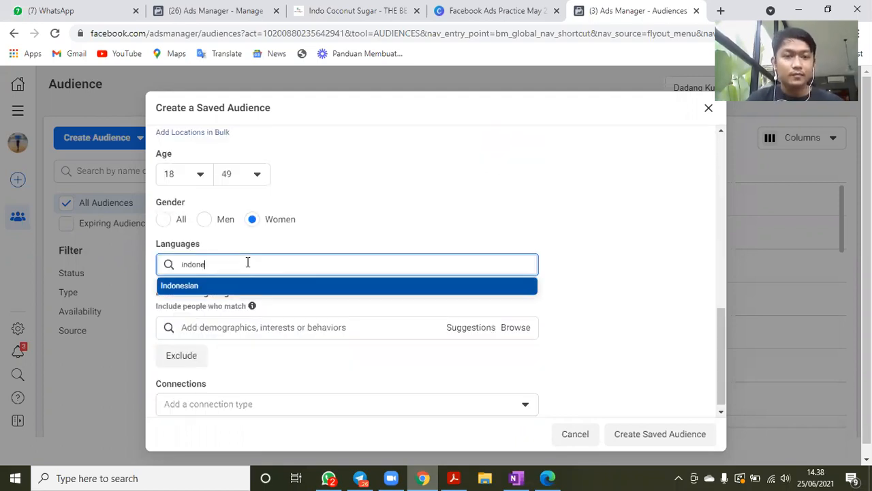
click(202, 287)
text(englis)
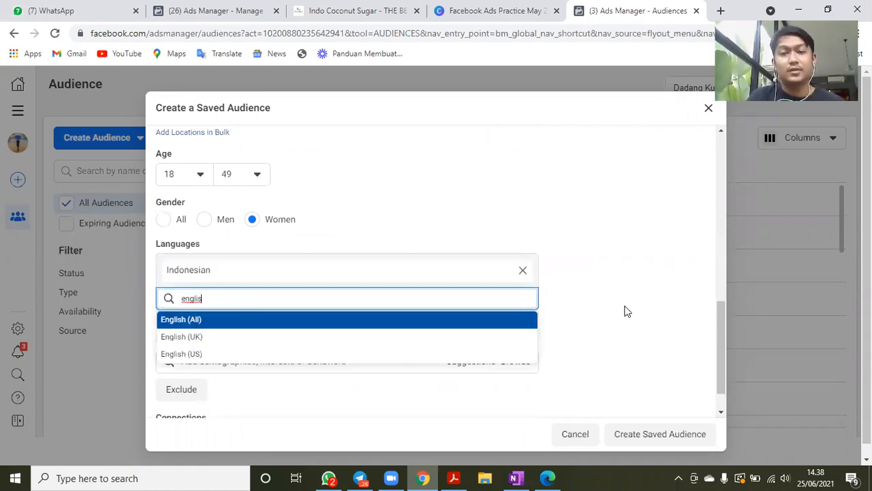
key(Return)
- Add the Skin care interest to the detailed targeting and open the suggestions for related interests
scroll(235, 224, down, 1)
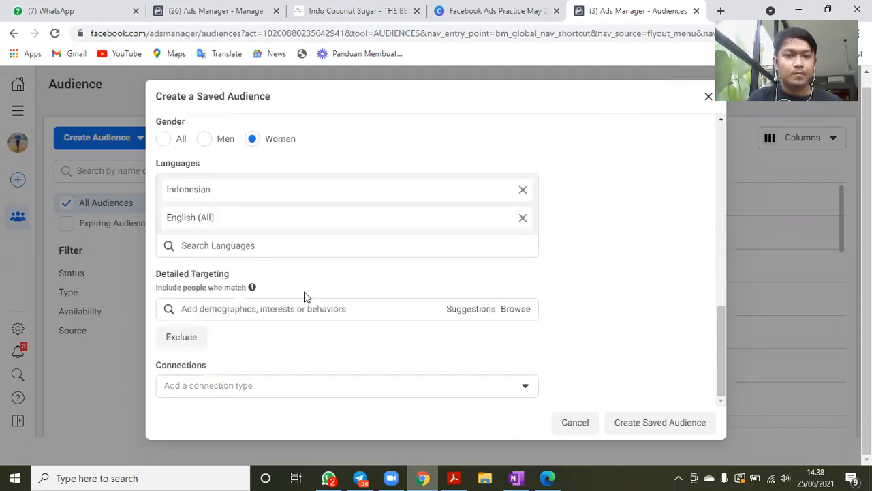
click(295, 308)
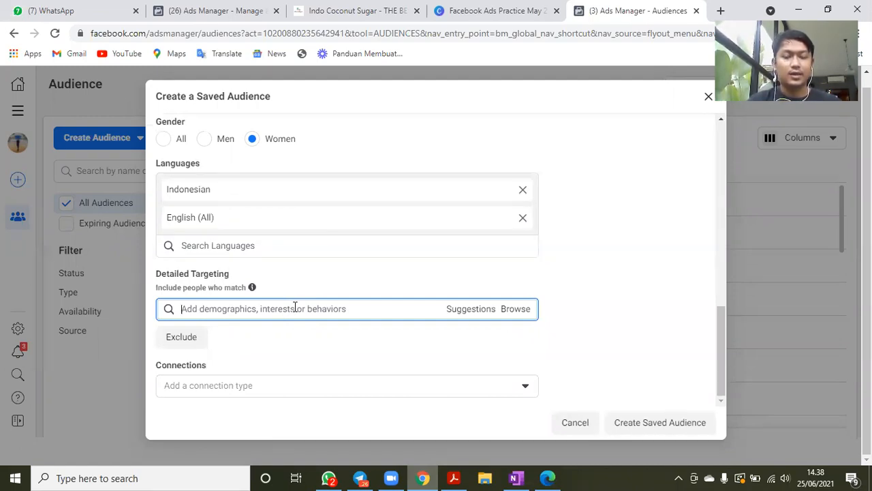
text(sk)
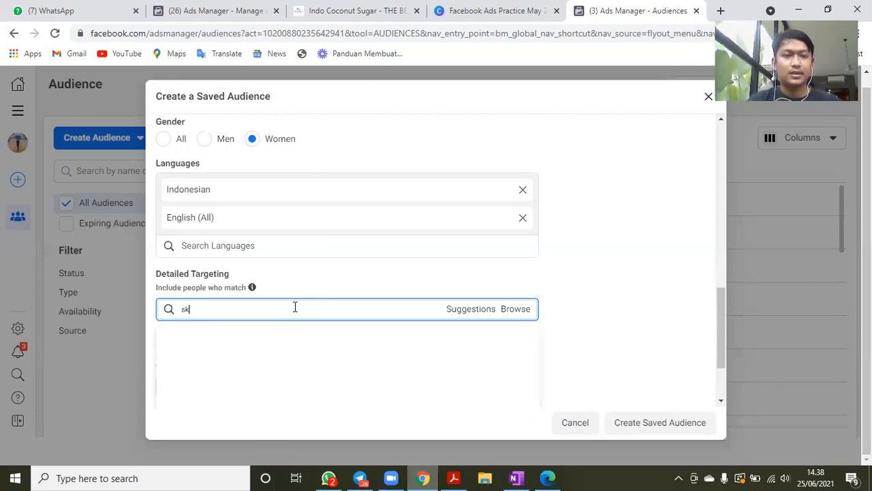
text(incare)
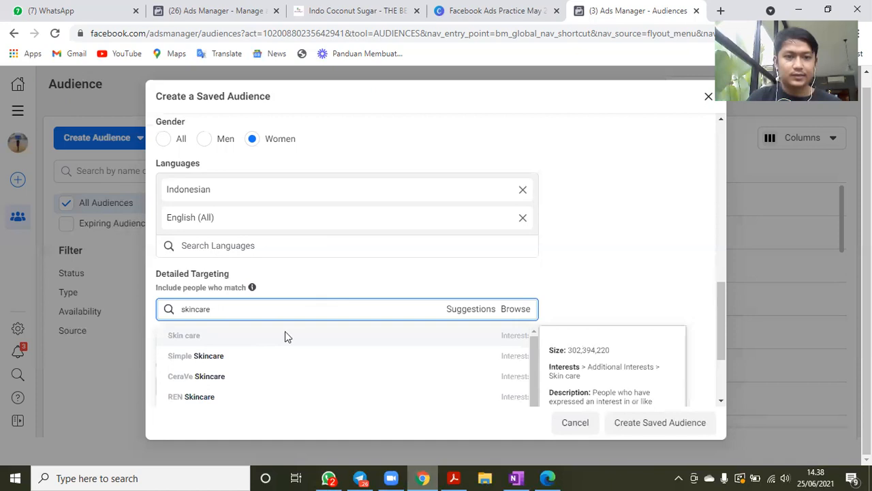
key(Return)
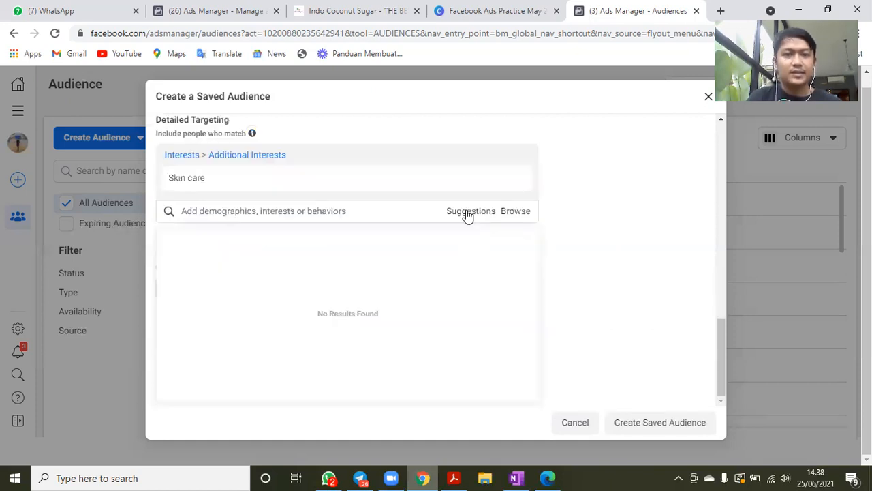
click(469, 215)
mouse_move(227, 246)
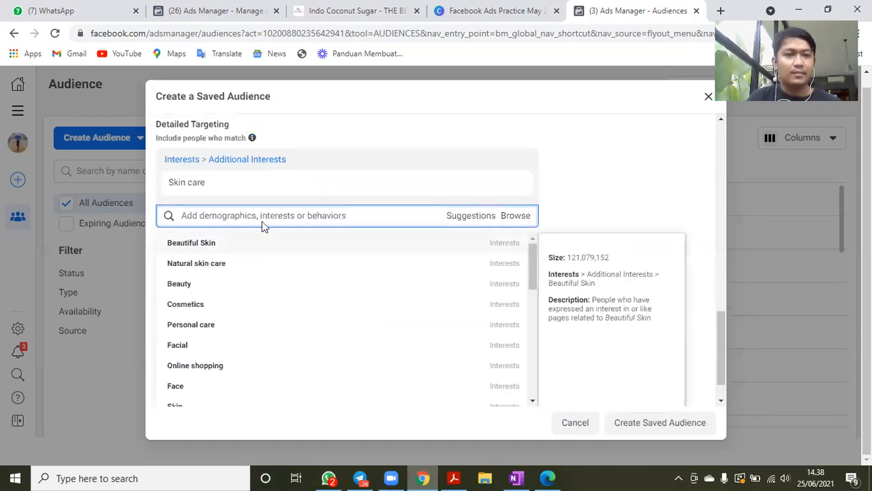
- Add the suggested interests Beautiful Skin, Natural skin care, Facial and Natural product to the detailed targeting
click(211, 247)
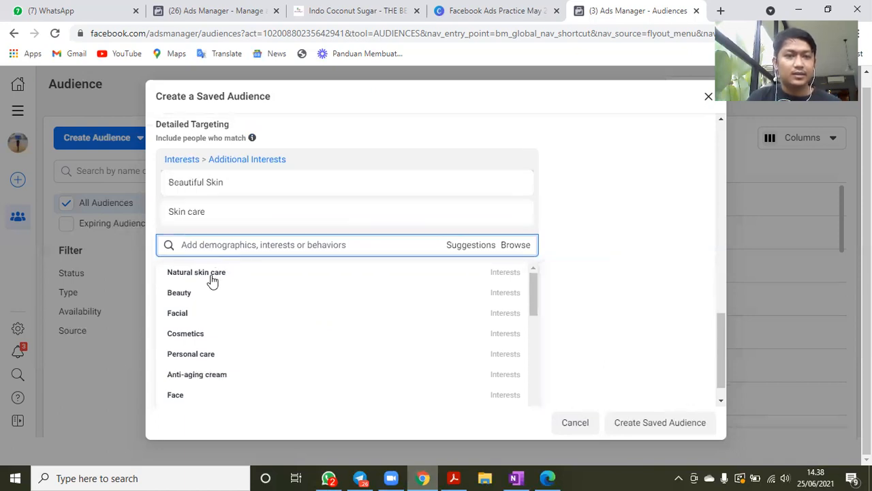
click(211, 277)
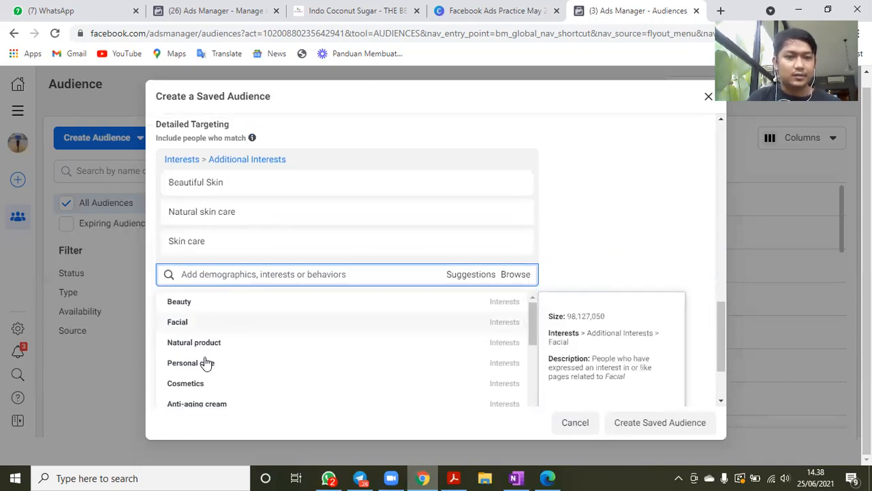
click(205, 327)
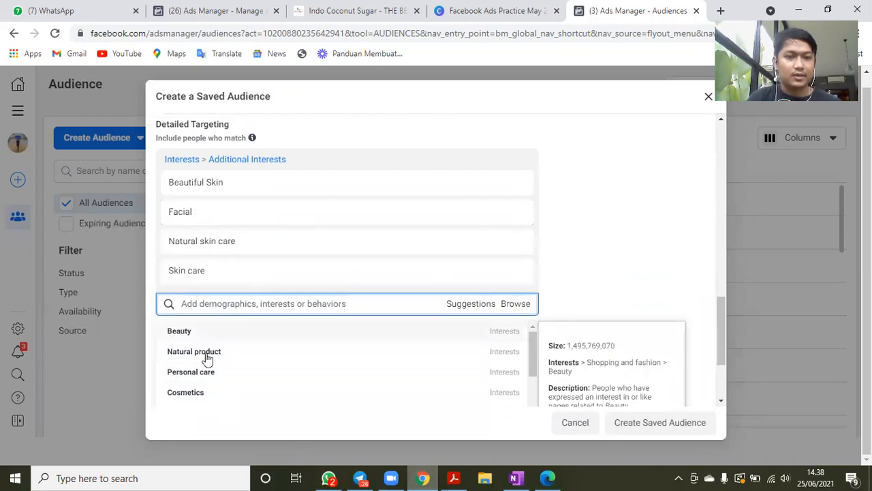
click(217, 349)
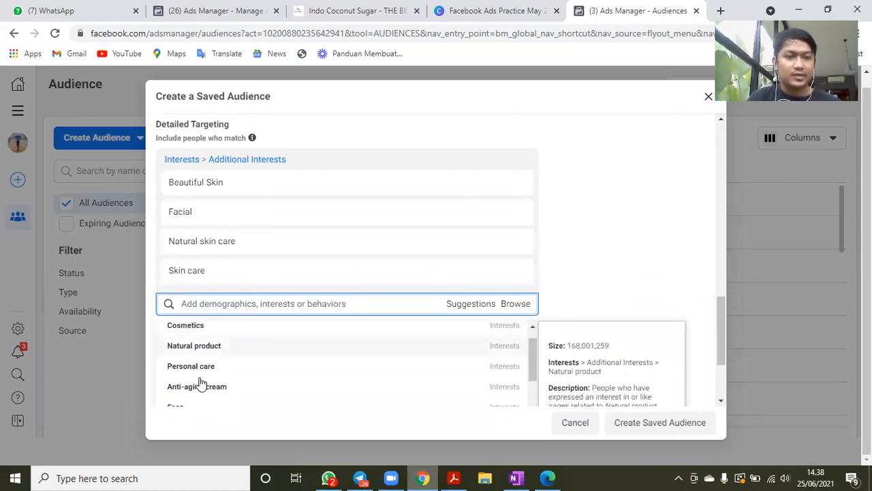
click(590, 255)
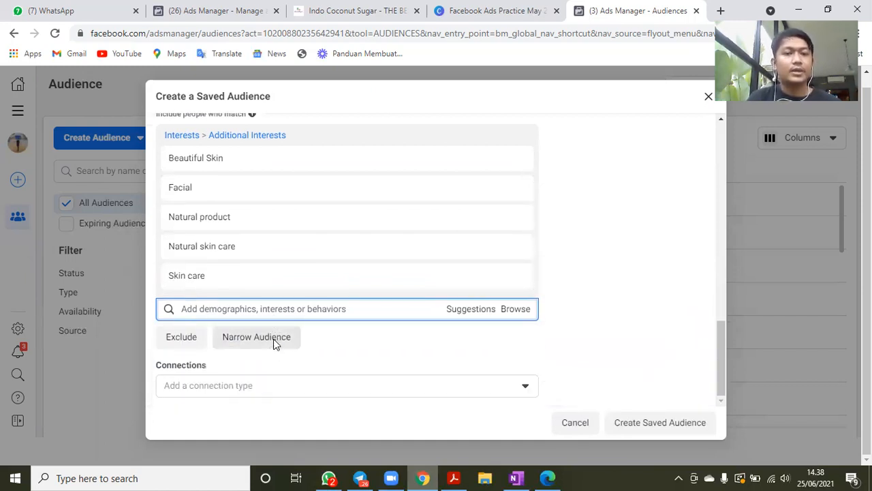
- Narrow the audience so that people must also match the Online shopping interest
click(273, 339)
scroll(628, 292, down, 1)
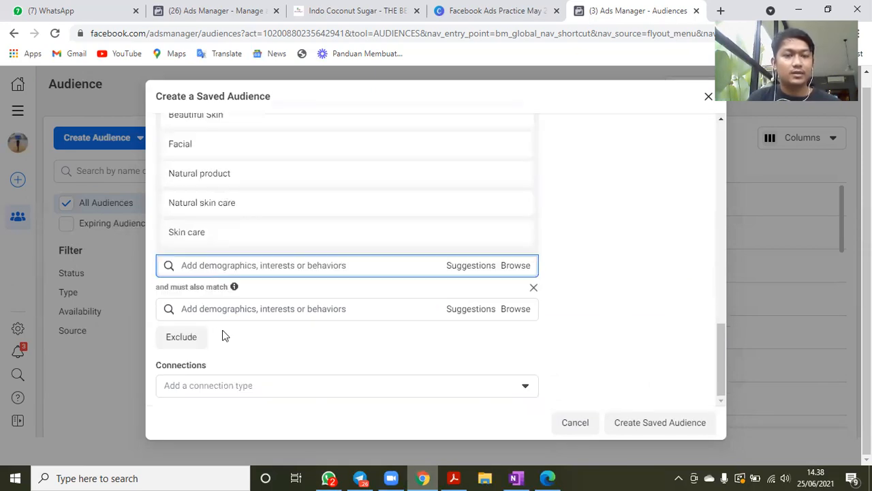
click(213, 312)
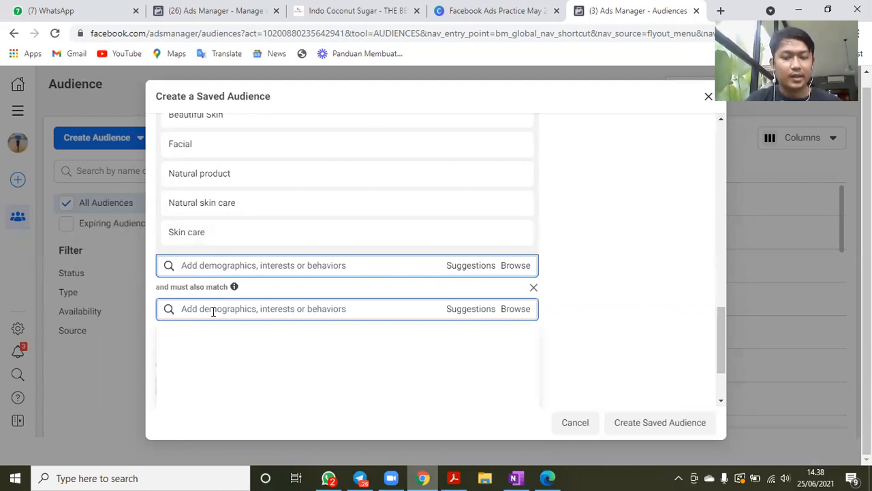
text(online)
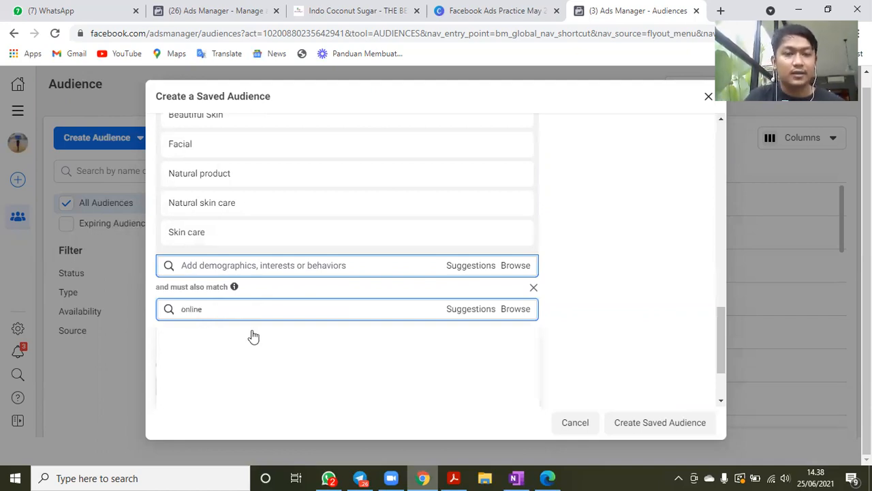
text( shopping)
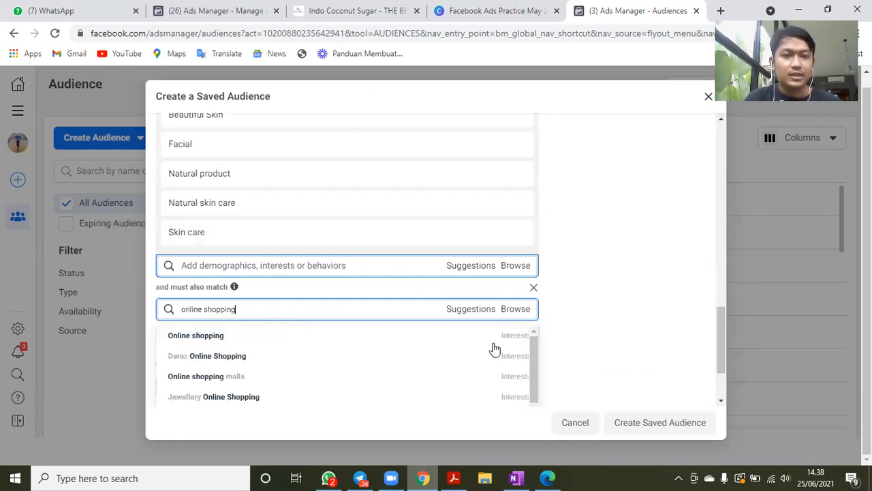
click(213, 338)
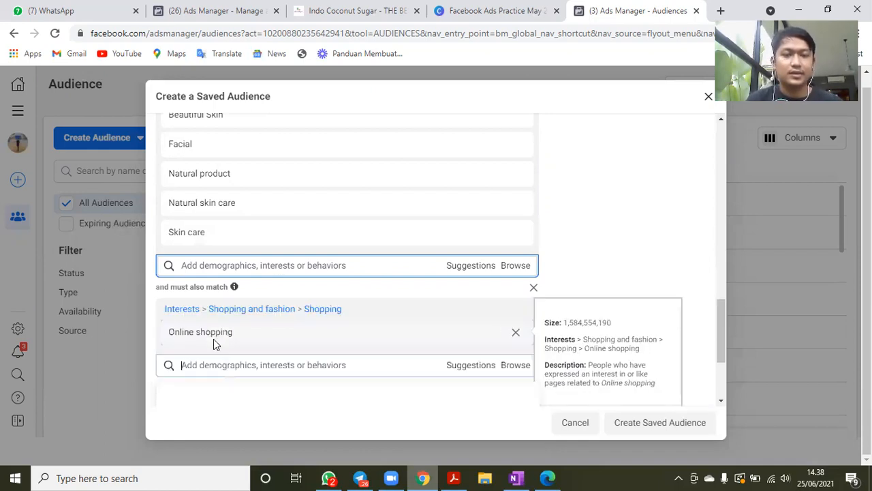
- Add the Engaged Shoppers purchase behavior to the criteria that people must also match
text(enggae)
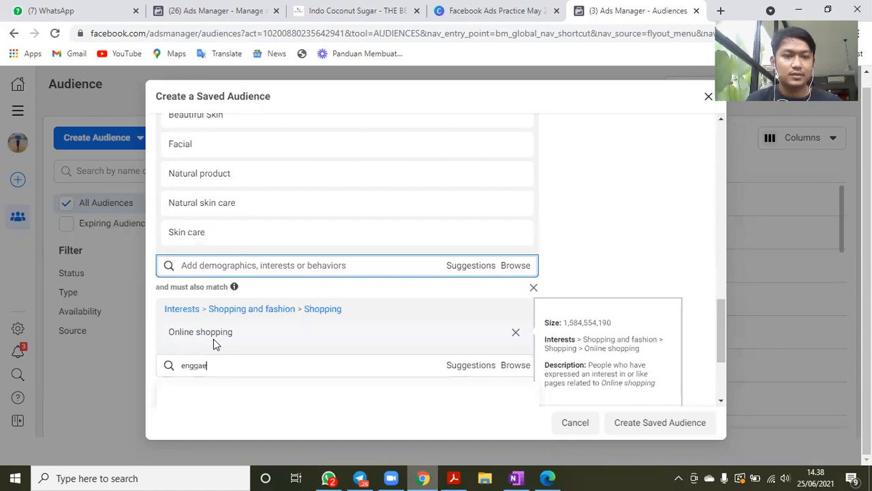
text(ged shopper)
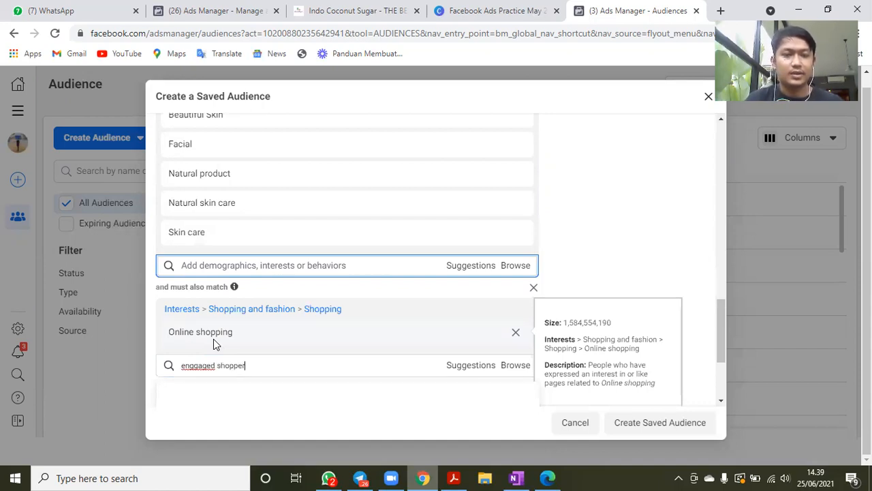
click(202, 394)
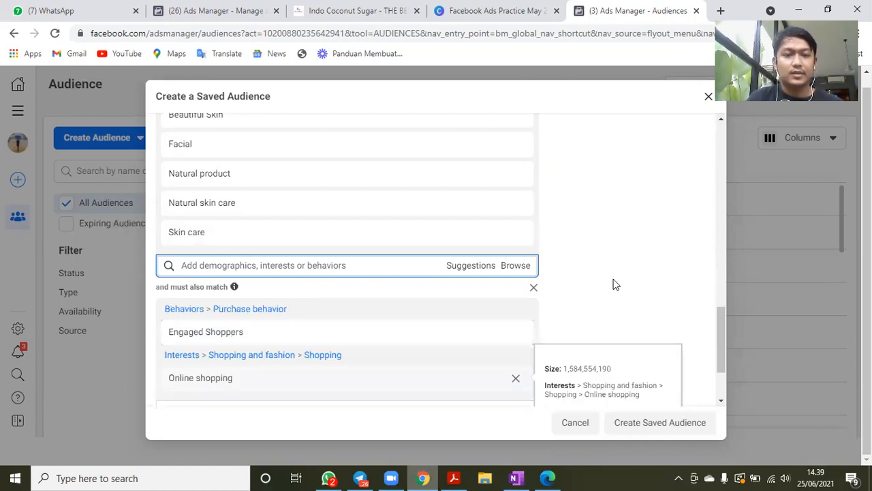
- Review the detailed targeting and its narrowing criteria, and highlight the potential reach figure in the audience summary
scroll(614, 284, down, 2)
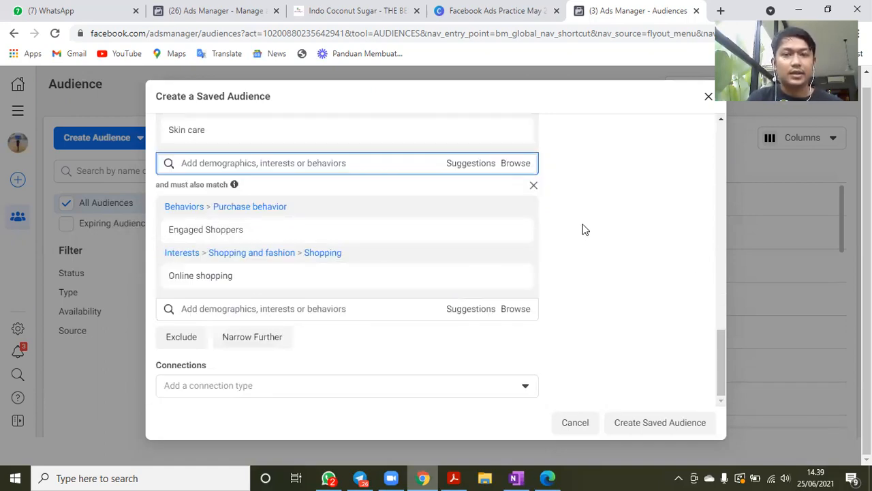
scroll(264, 315, up, 4)
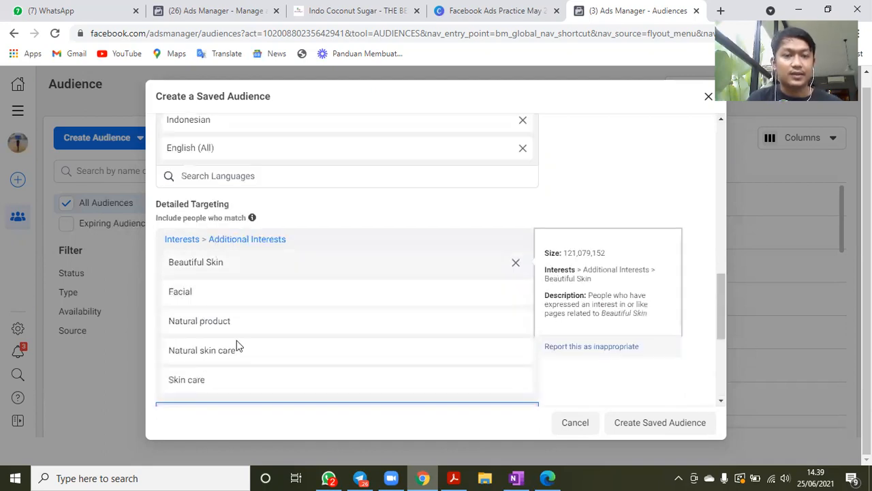
scroll(218, 225, down, 4)
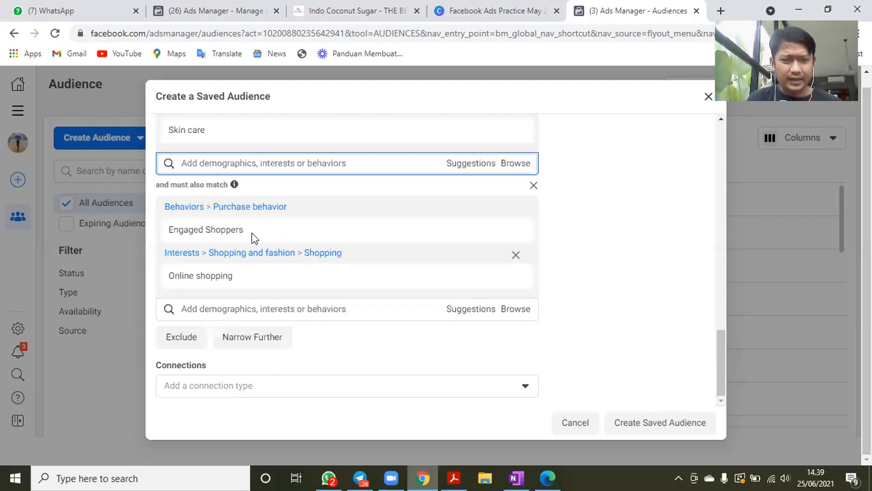
mouse_move(337, 277)
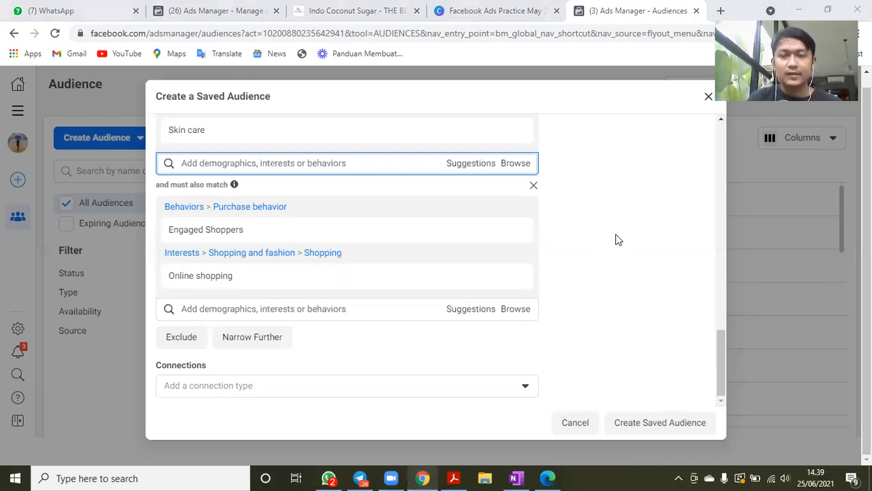
scroll(615, 239, up, 4)
scroll(615, 240, up, 5)
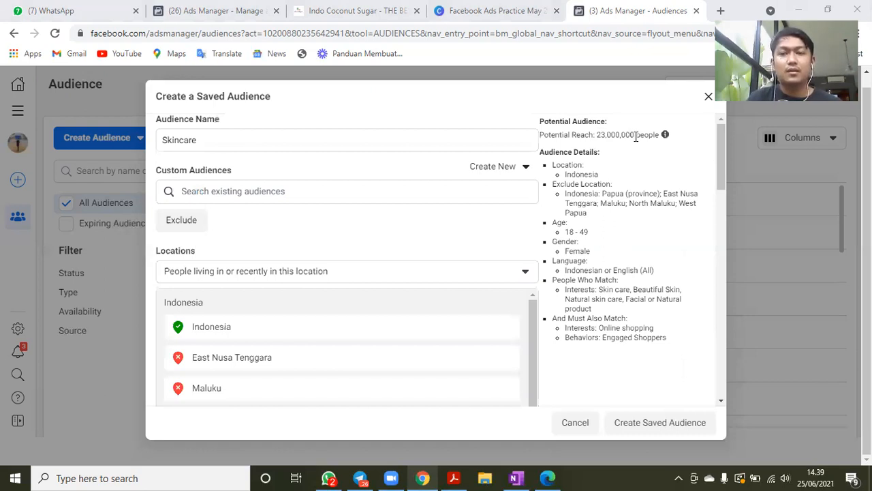
double_click(635, 135)
click(634, 134)
drag(635, 135, 597, 134)
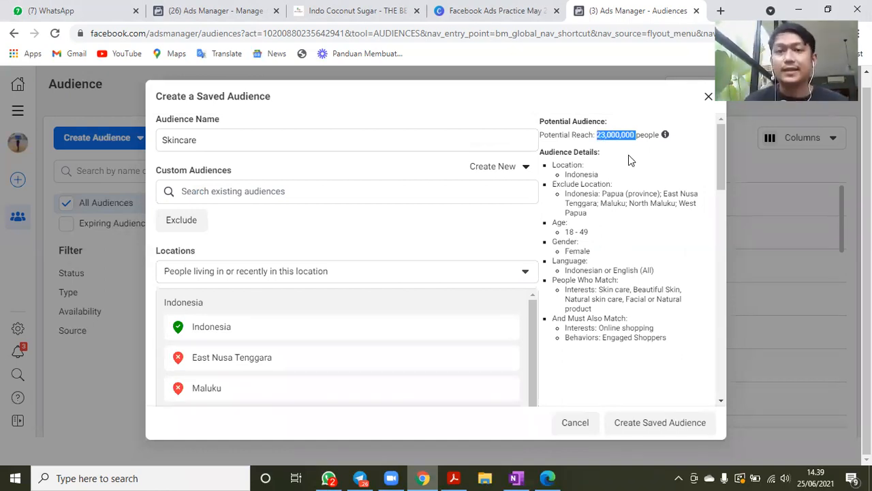
click(628, 155)
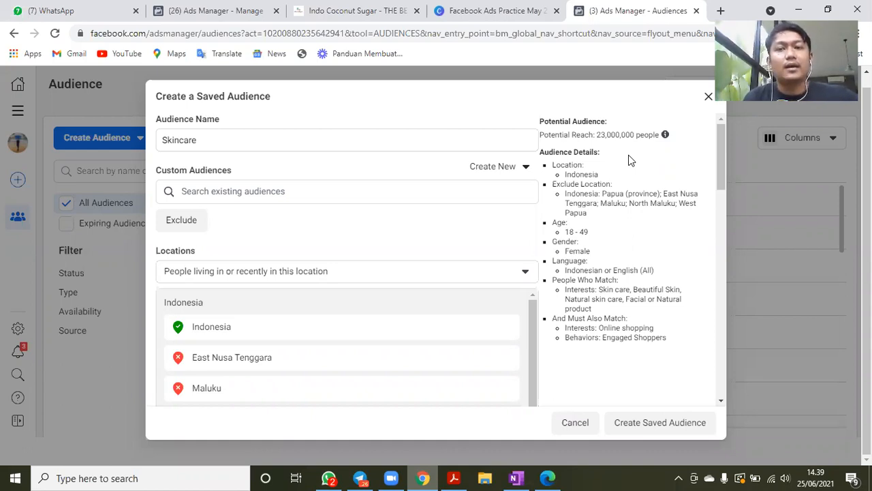
- Create the Skincare saved audience and switch to the Facebook Ads Practice presentation in Canva
scroll(674, 162, down, 2)
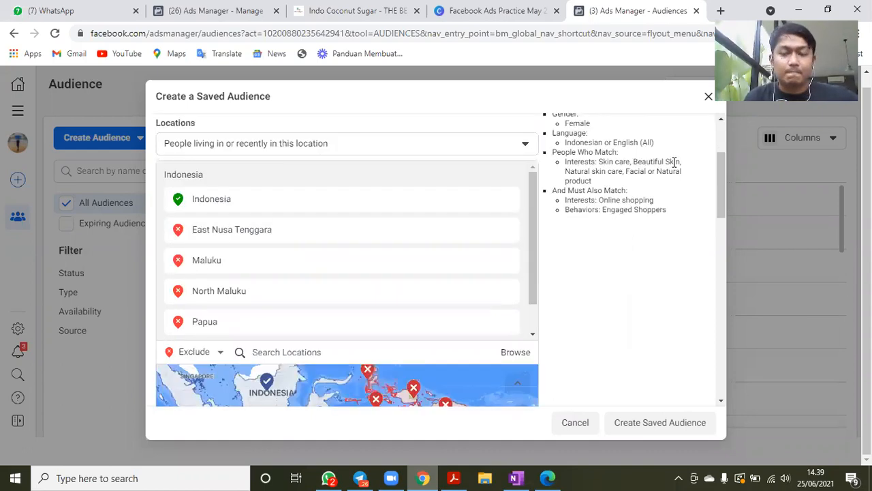
scroll(633, 434, down, 5)
click(635, 435)
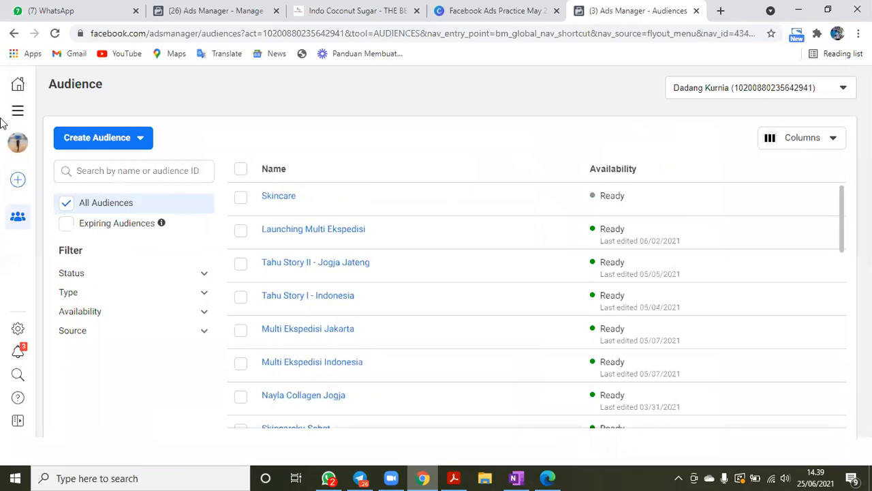
click(487, 7)
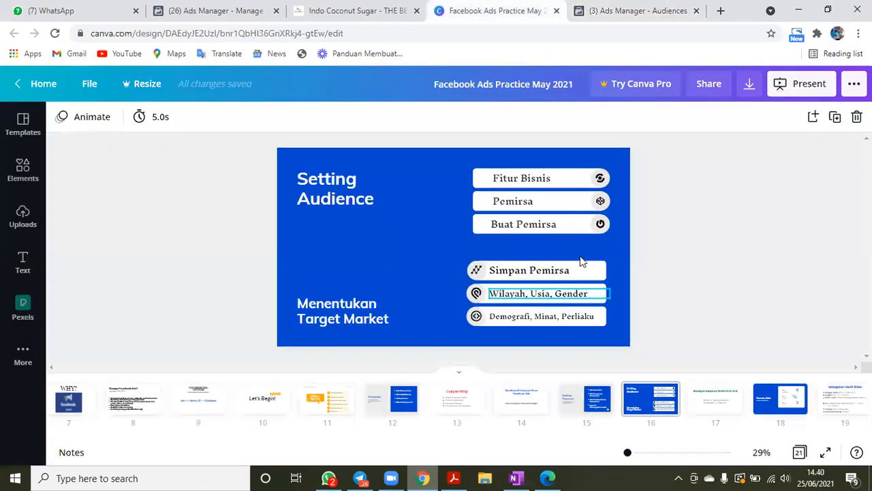
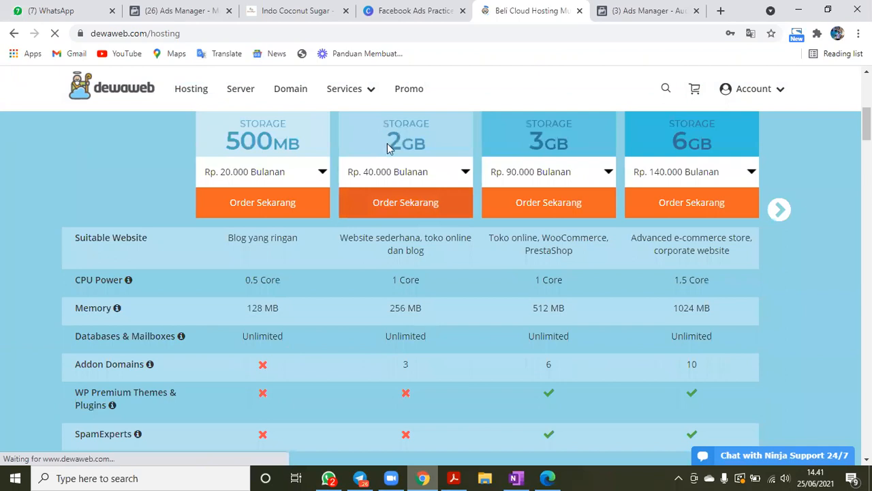
- Compare the hosting plans' features and start an order for the 2 GB storage plan at Rp. 40.000 monthly
scroll(399, 178, down, 1)
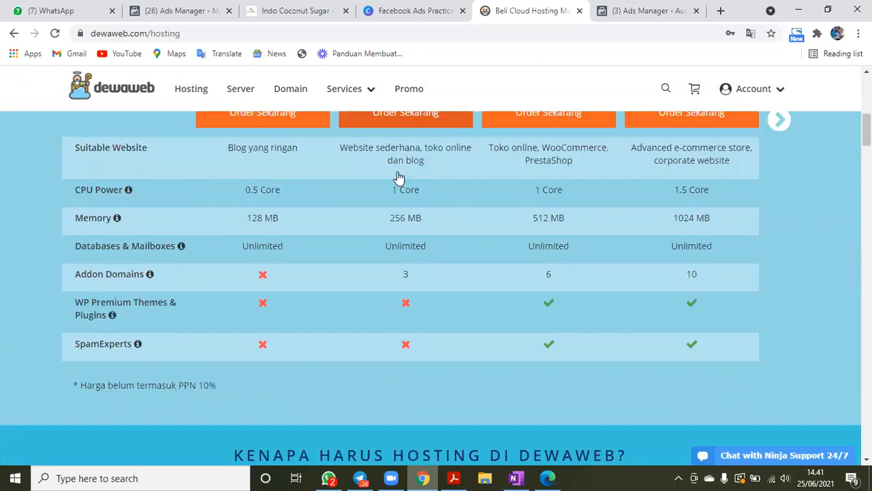
scroll(399, 177, down, 1)
scroll(397, 167, up, 1)
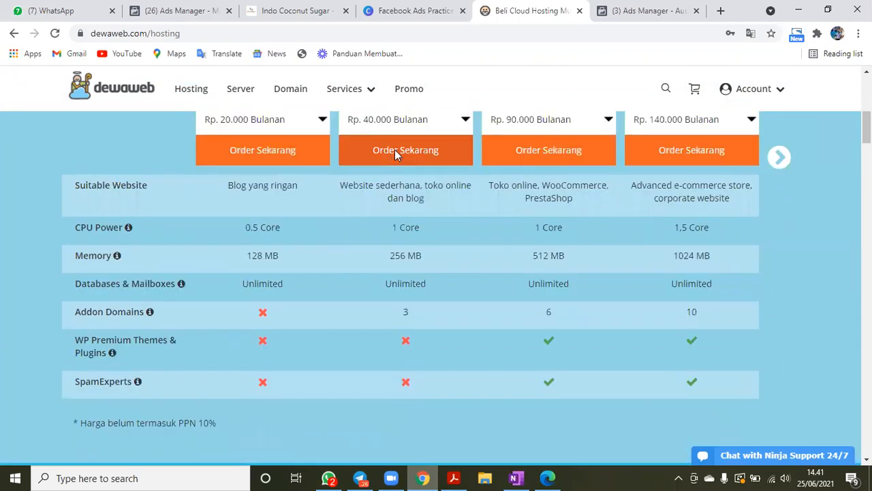
click(395, 155)
- Check whether a new domain entered as namatokosaya.com is available for the hosting order
click(257, 215)
text(nama)
key(BackSpace)
text(tokosaya.com)
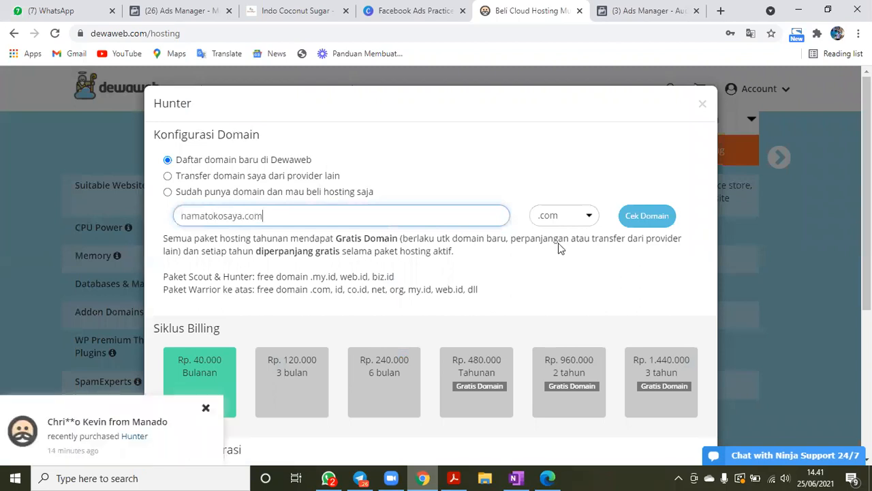
key(Return)
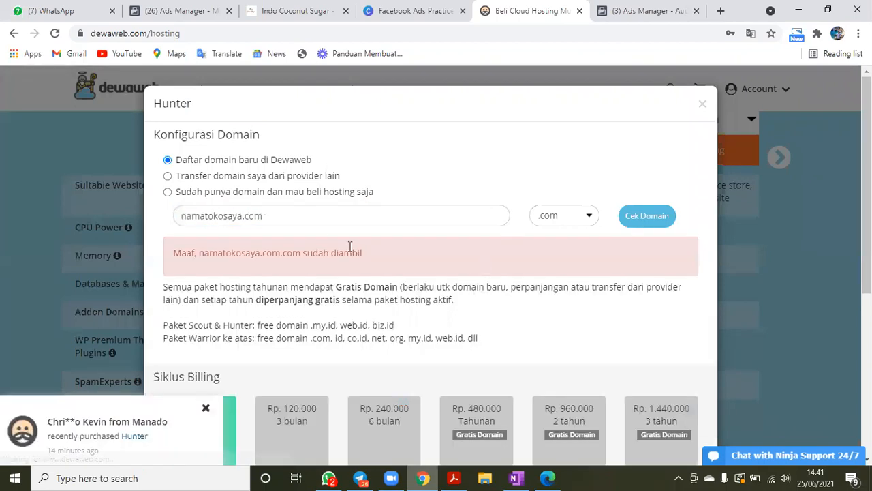
- Change the domain name to namatokosayadong and check its availability with the .com extension
click(302, 220)
key(BackSpace)
key(BackSpace)
key(BackSpace)
key(BackSpace)
text(dong)
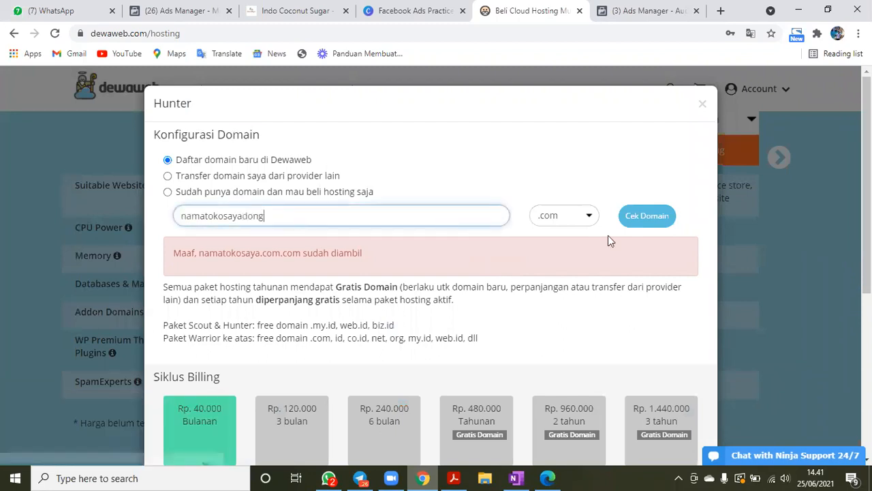
click(644, 216)
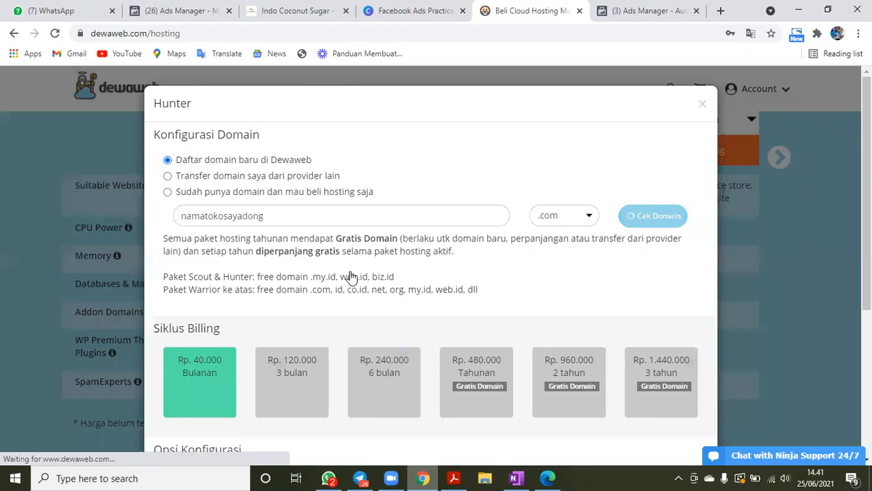
- Review the domain price, billing cycles and configuration options of the hosting order, and highlight the chosen domain name
scroll(360, 228, down, 1)
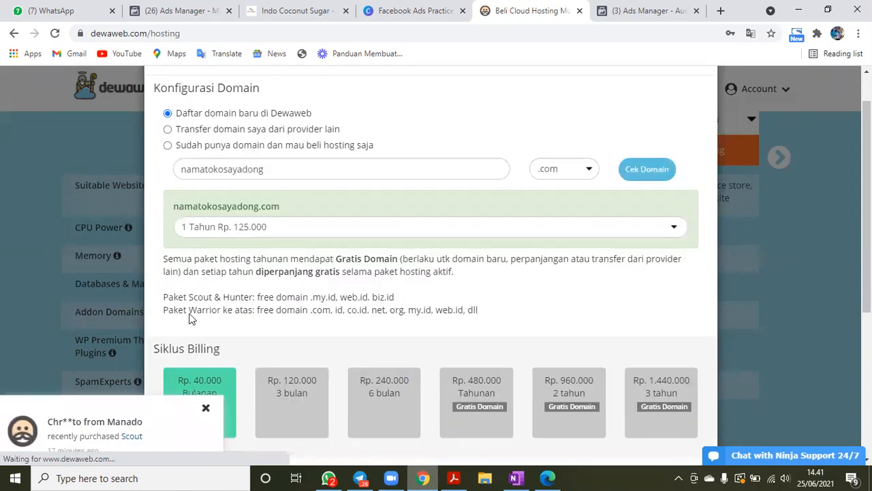
scroll(191, 313, down, 2)
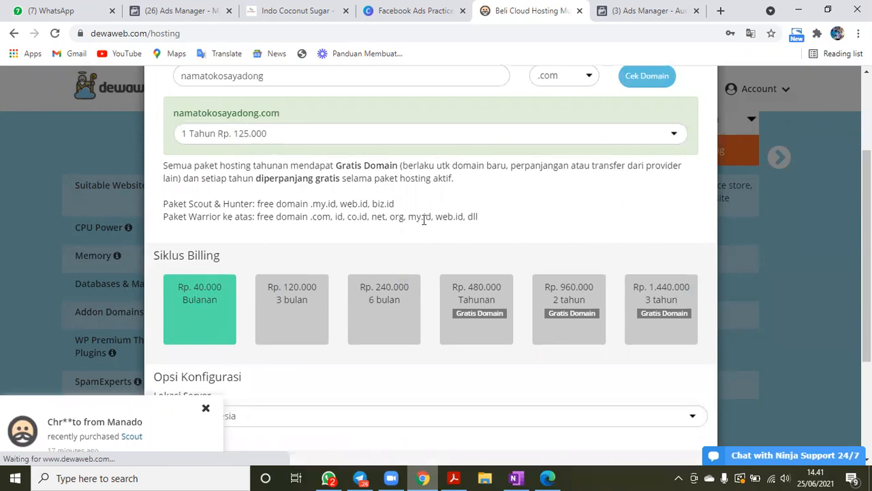
scroll(409, 235, down, 3)
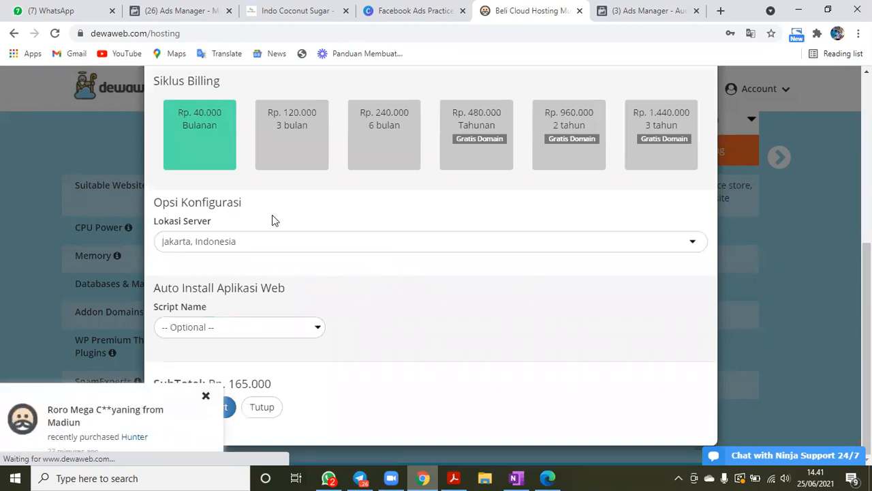
scroll(273, 220, up, 4)
double_click(278, 177)
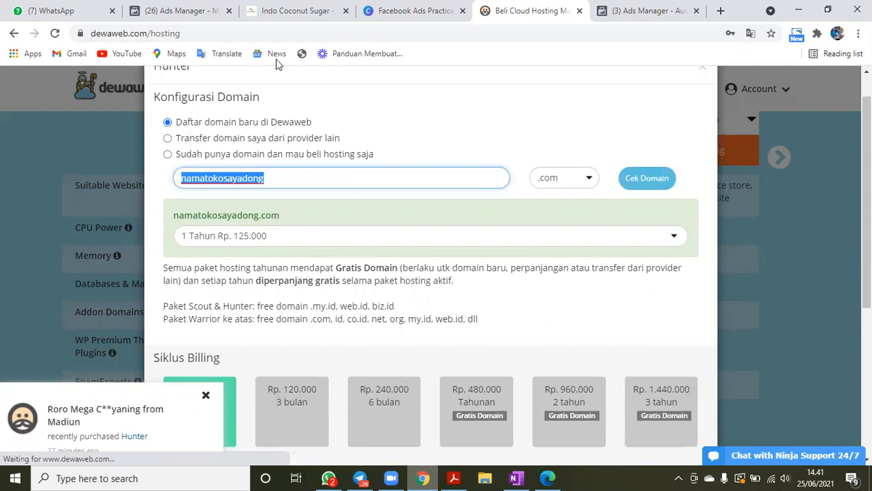
- Open the pesan.link website in place of the hosting order page
click(264, 38)
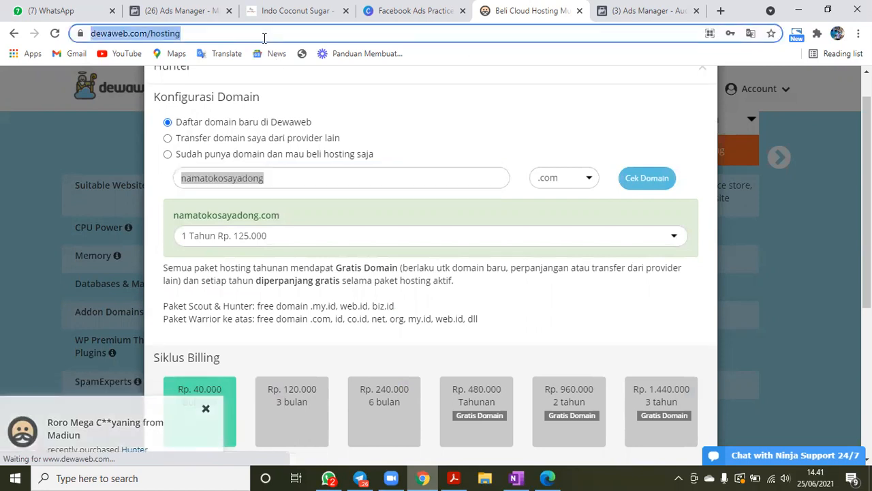
text(pesan.link)
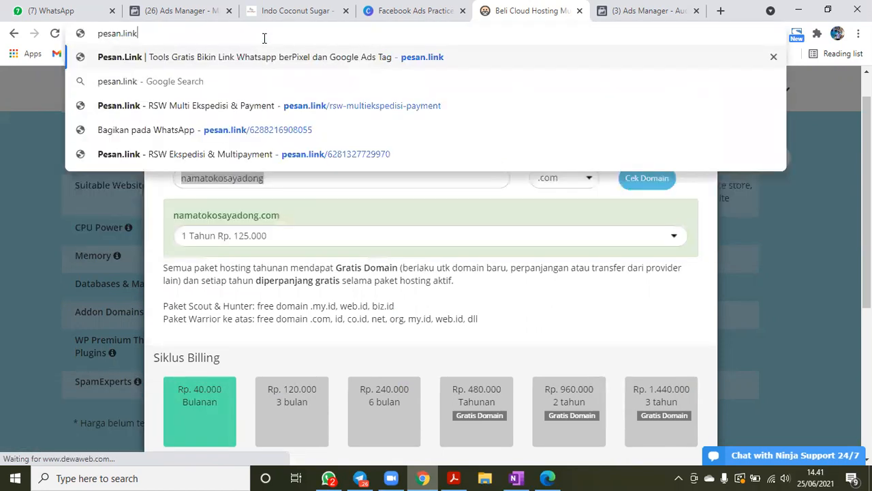
key(Return)
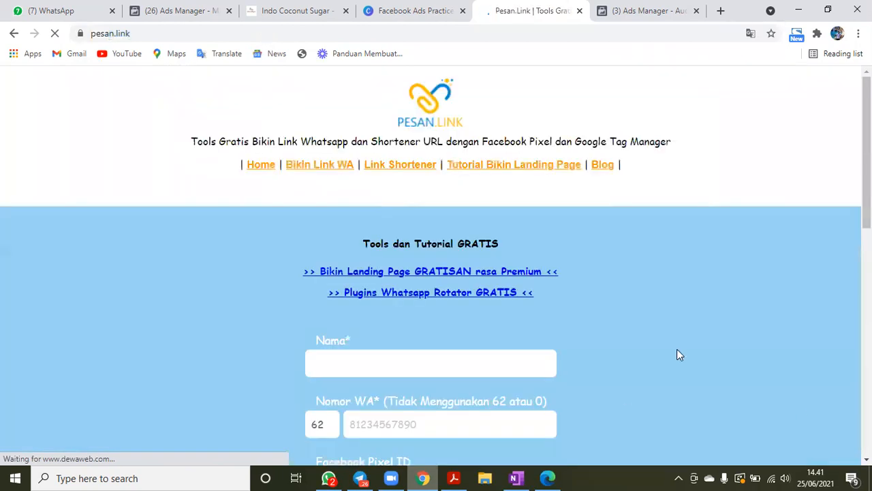
- Enter Produk Skincare as the name for the WhatsApp link
scroll(428, 181, down, 3)
click(428, 181)
text(Produk Skincare)
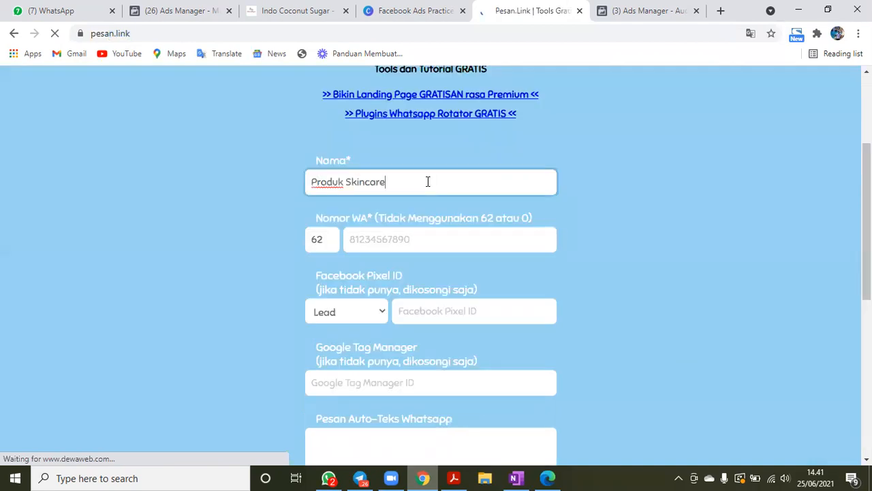
- Fill in the WhatsApp number from a saved entry and remove the country code from its beginning
click(366, 246)
click(380, 272)
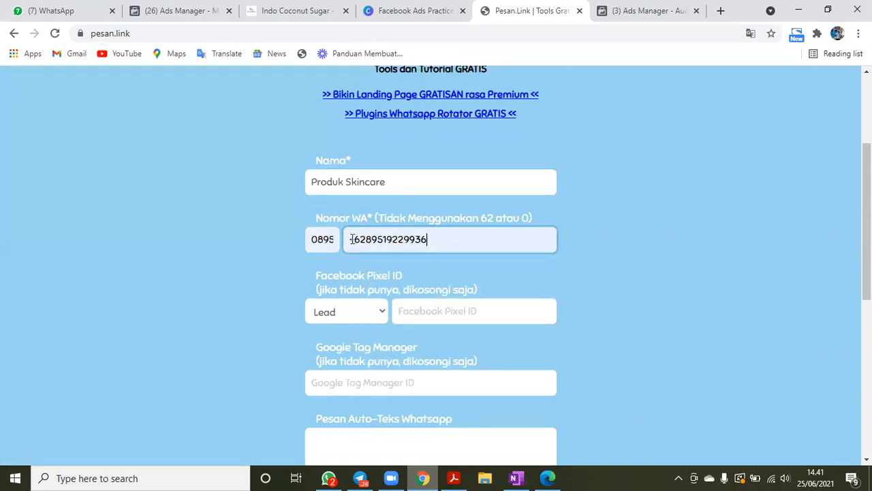
click(366, 240)
key(BackSpace)
key(BackSpace)
key(BackSpace)
click(640, 289)
- Write "Haloo Kak Aku mau Pesan" as the automatic WhatsApp message, leaving the Facebook Pixel and Google Tag Manager IDs blank
scroll(613, 280, down, 1)
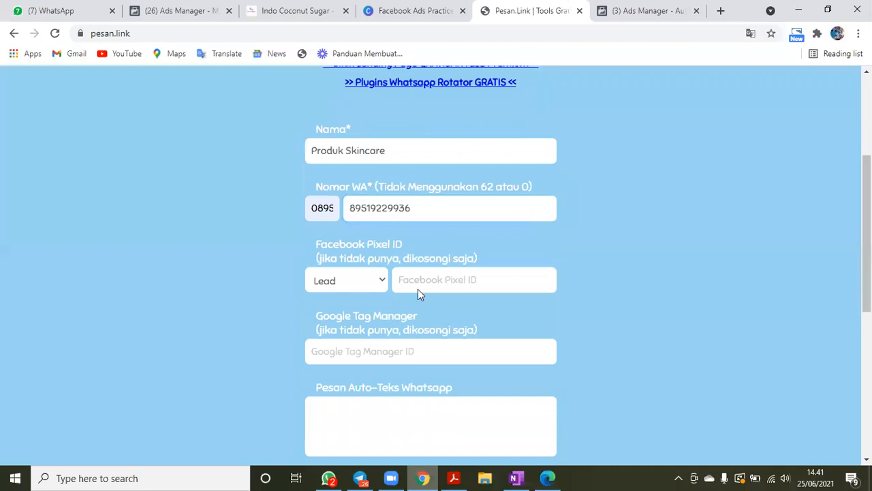
scroll(437, 239, down, 1)
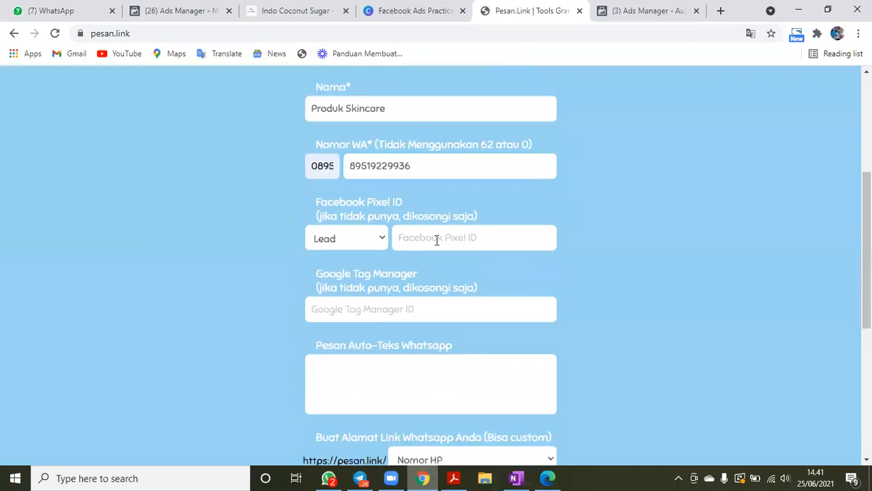
scroll(413, 273, down, 3)
click(412, 273)
text(Haloo Kak Aku mau Pesan)
- Set the WhatsApp link address to Custom with the name namatokosaya, and highlight that name
scroll(617, 311, down, 1)
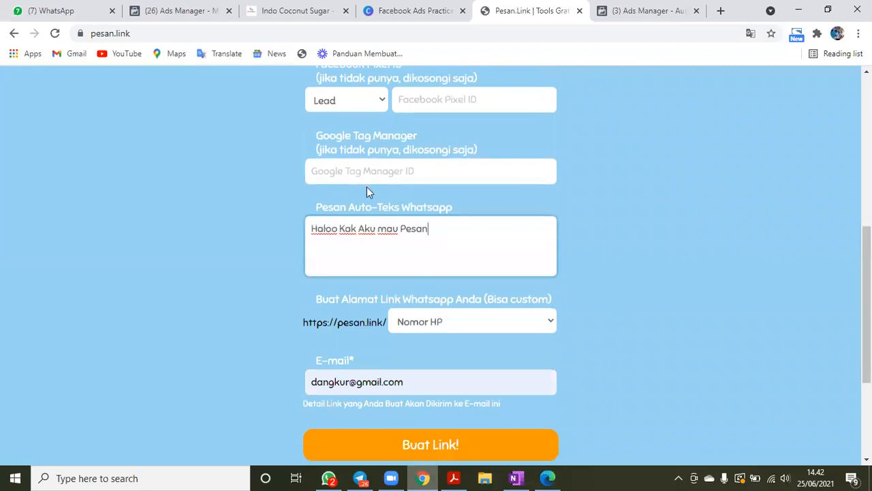
scroll(366, 186, down, 2)
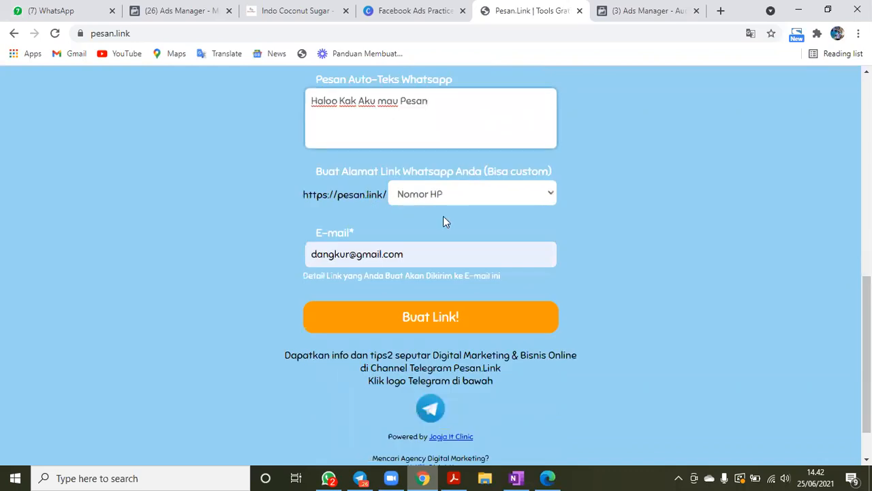
click(443, 194)
click(424, 265)
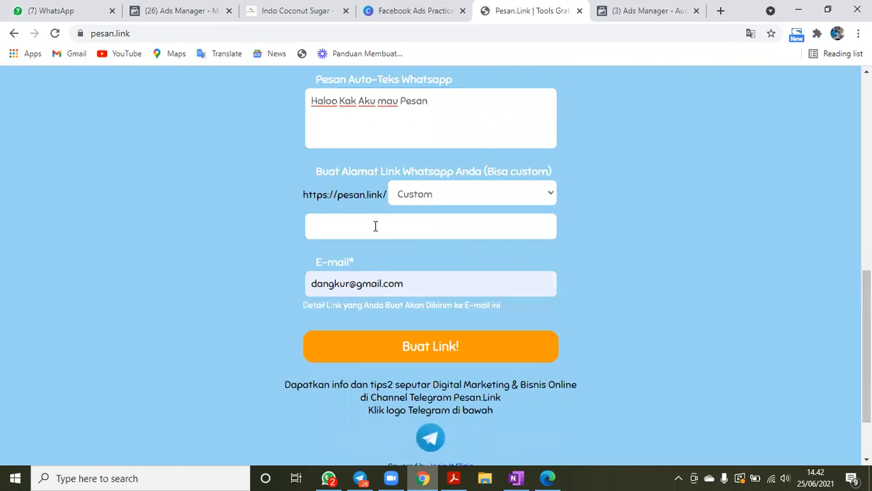
click(375, 229)
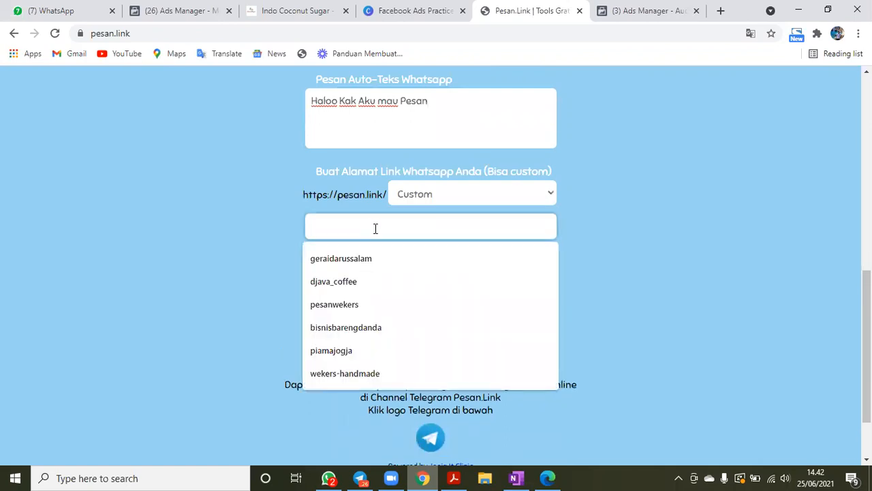
text(namatokosaya)
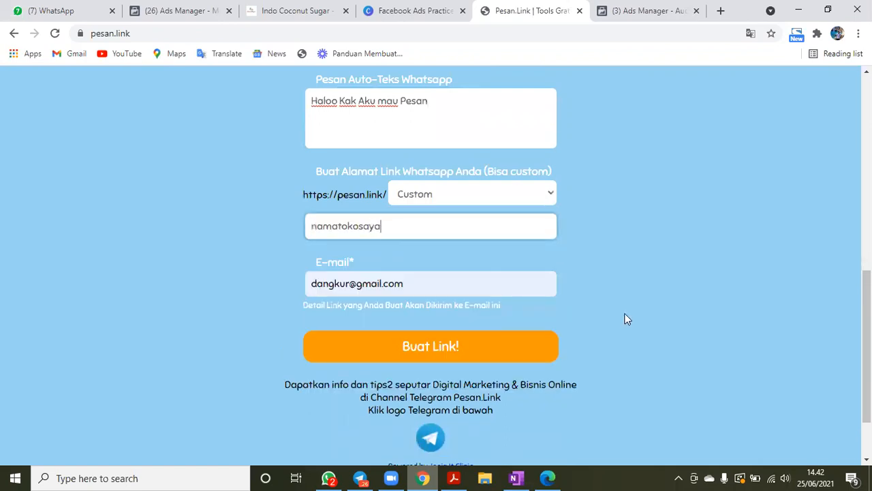
click(401, 285)
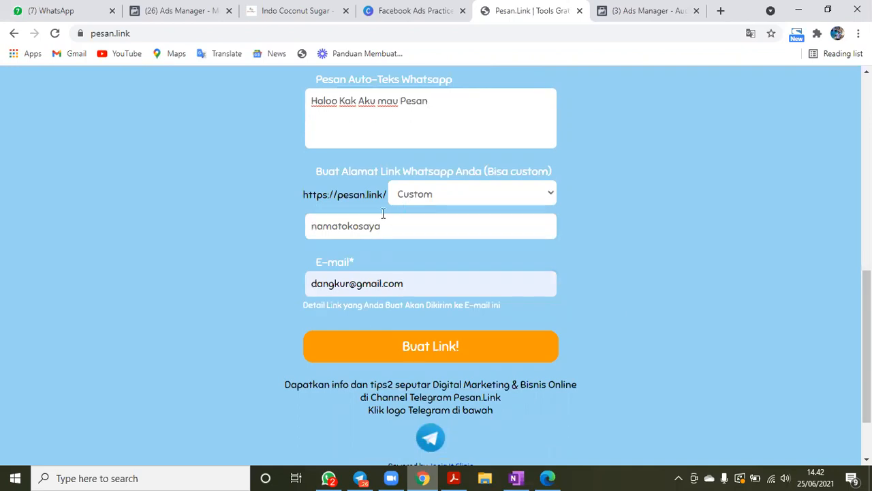
key(shift+Tab)
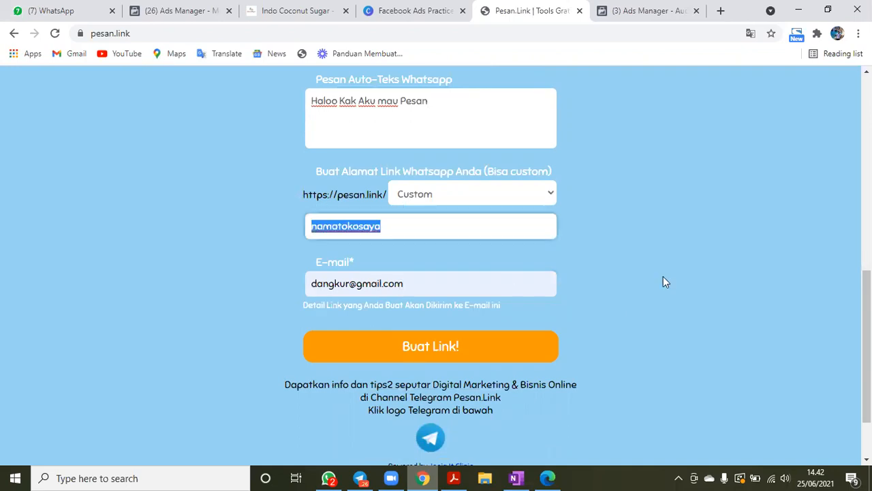
- Close the pesan.link page and return to the Facebook Ads Practice presentation in Canva, advancing to the Create Ads slide
click(434, 354)
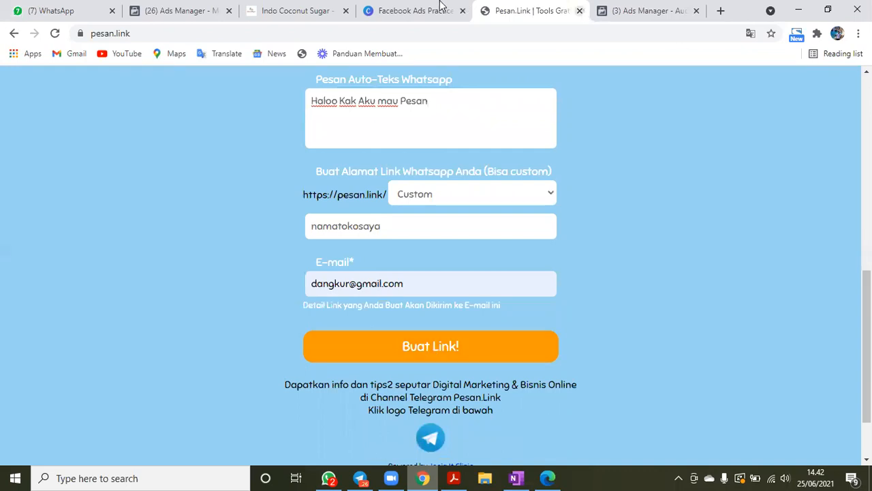
click(579, 11)
click(441, 7)
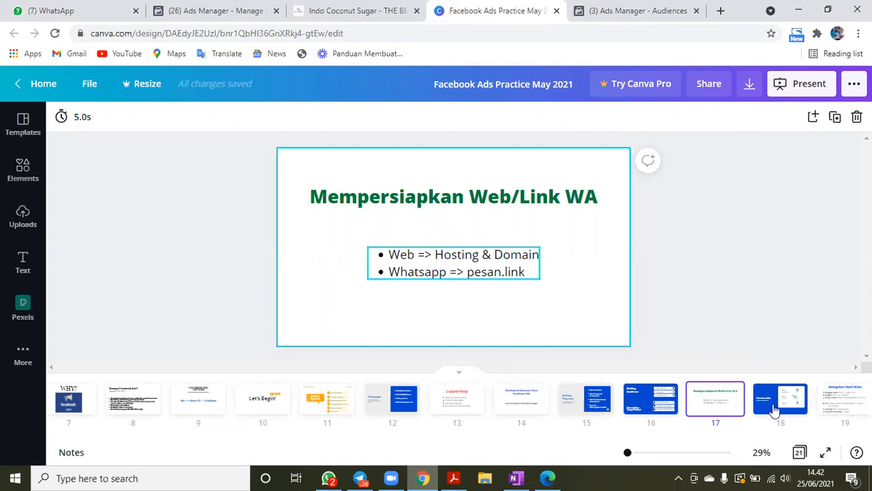
click(664, 279)
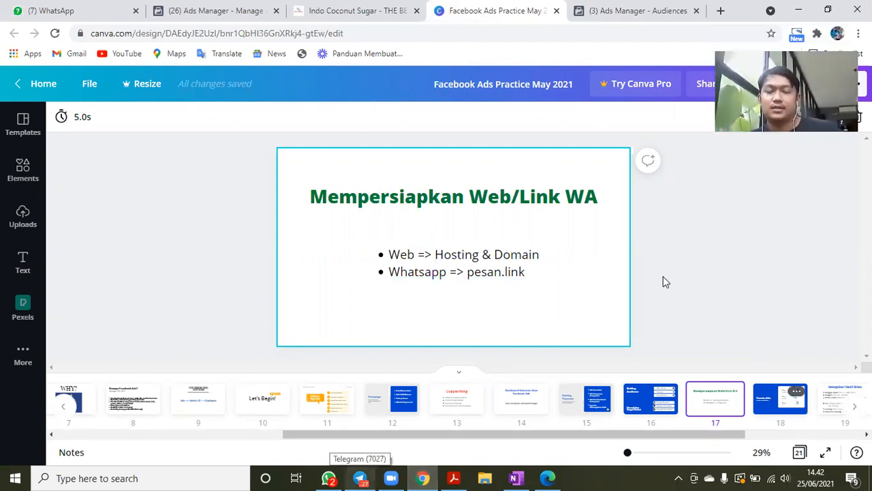
key(Right)
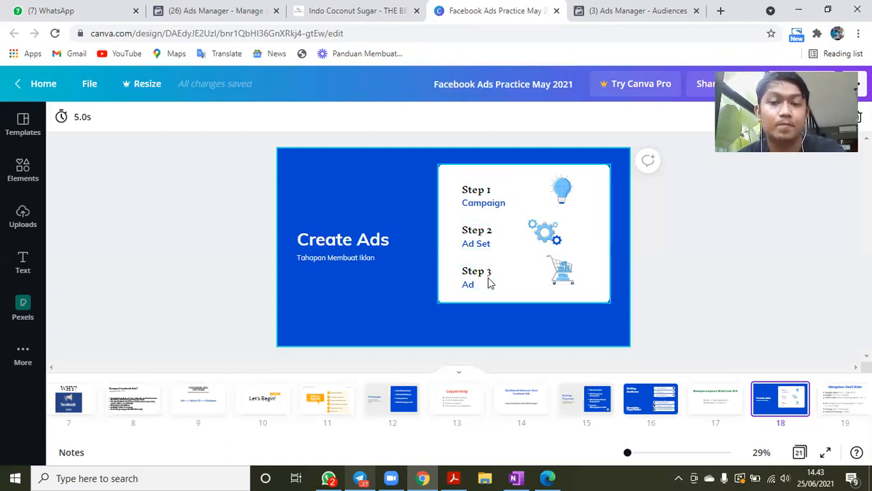
- Switch to Ads Manager, open the campaigns overview from the Audiences page, and start creating a new campaign
click(624, 7)
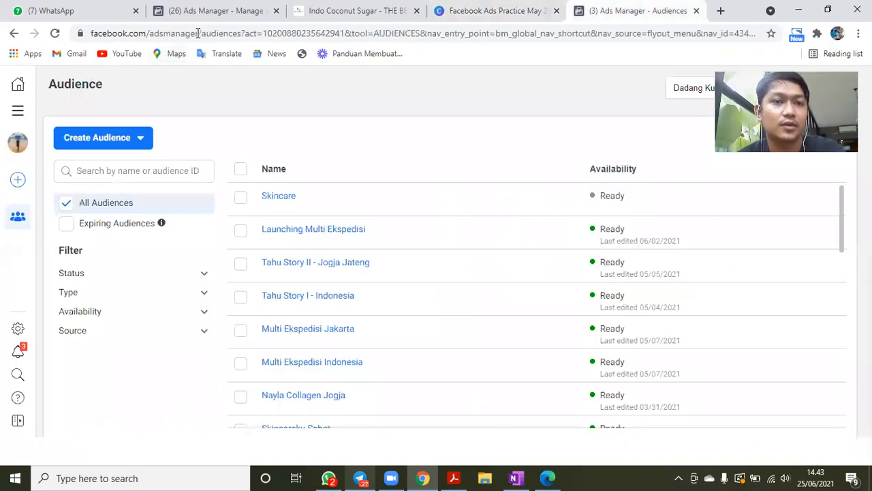
drag(91, 33, 210, 68)
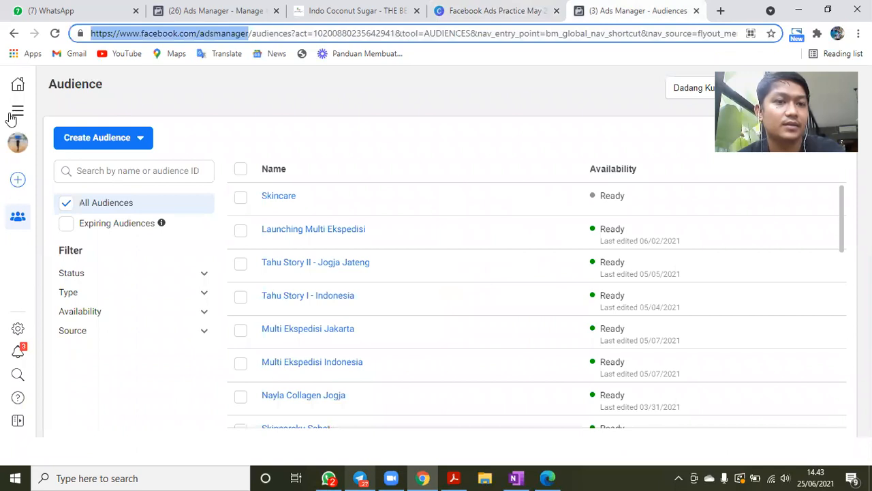
click(12, 113)
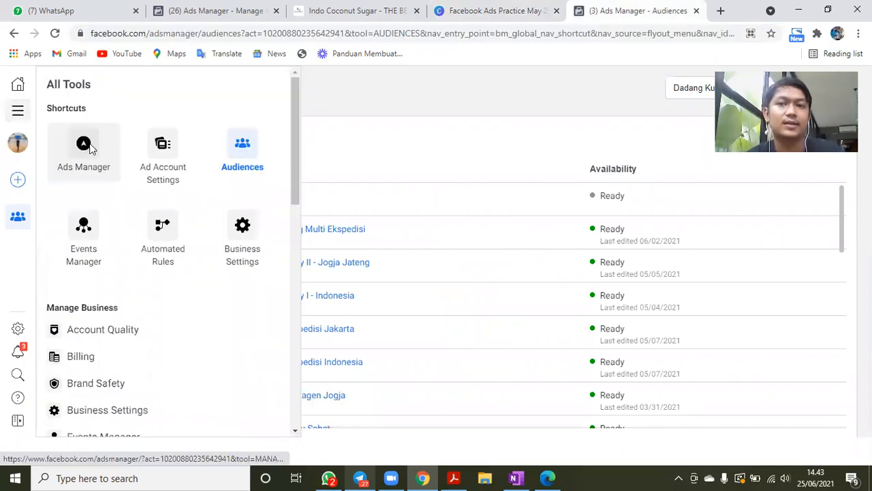
click(91, 149)
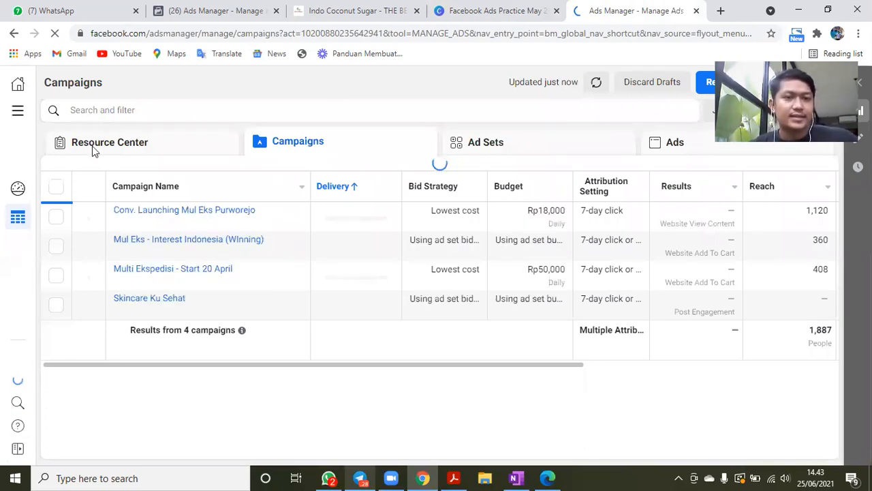
click(90, 171)
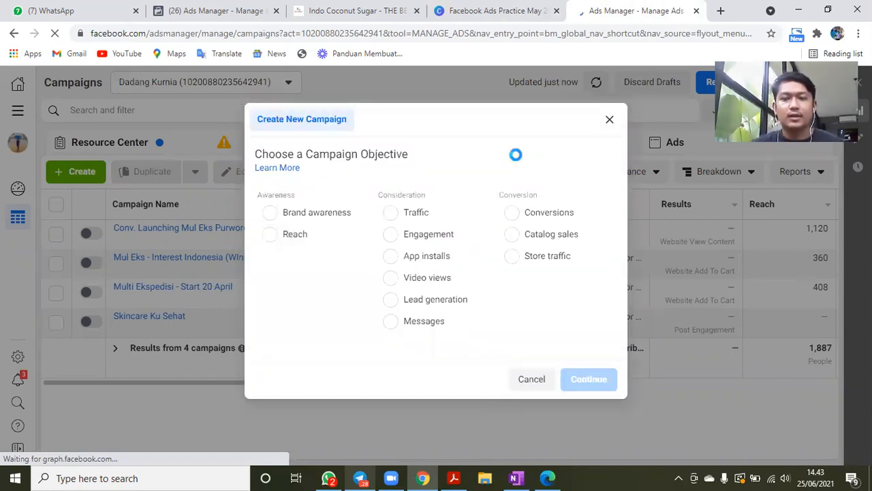
- Capture the campaign objective choices as a screenshot region and outline the Awareness group with a red rectangle
key(Print)
mouse_move(243, 135)
mouse_down()
mouse_move(618, 351)
mouse_move(621, 360)
mouse_up()
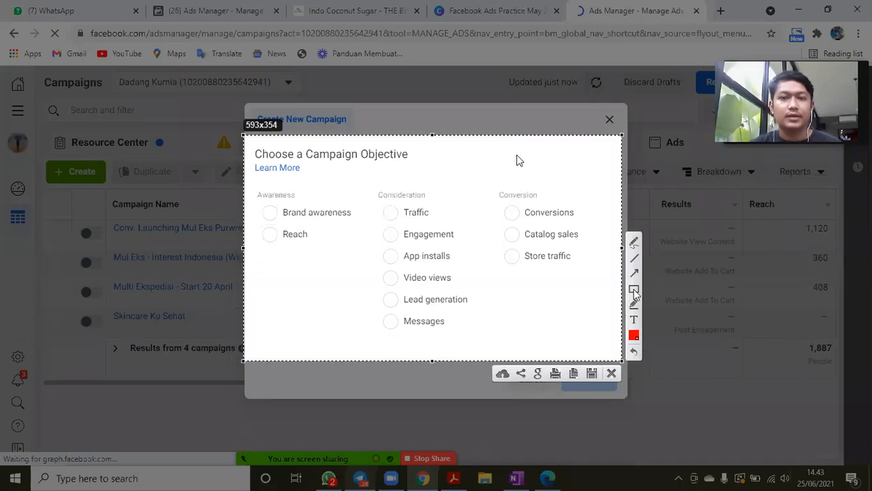
mouse_move(254, 186)
mouse_down()
mouse_move(357, 257)
mouse_move(353, 285)
mouse_up()
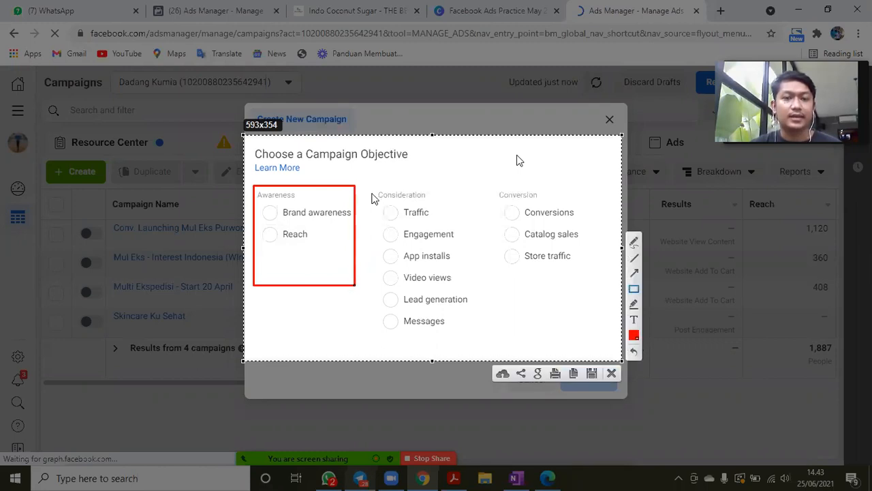
- Outline the Consideration group with a red rectangle and draw a red arrow to each of its objectives, from Traffic down to Messages
mouse_move(362, 186)
mouse_down()
mouse_move(460, 285)
mouse_move(481, 332)
mouse_up()
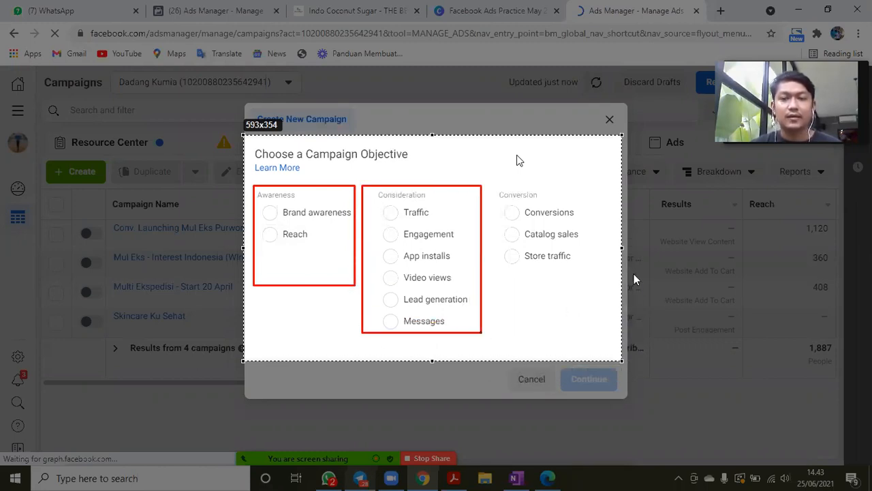
drag(469, 161, 394, 214)
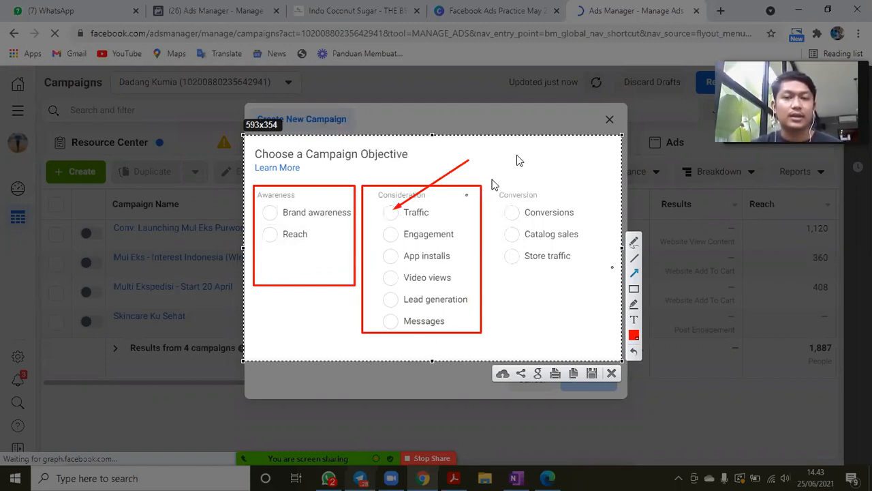
drag(491, 179, 393, 234)
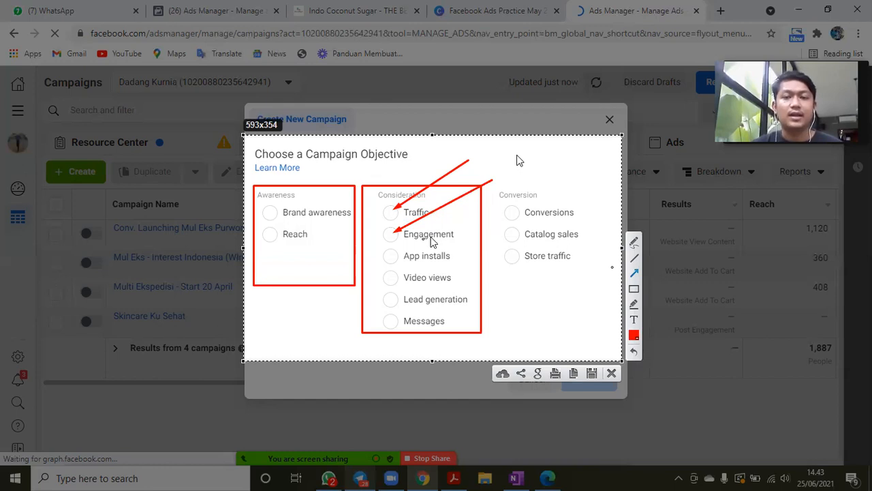
drag(485, 226, 393, 255)
drag(494, 237, 391, 281)
drag(506, 254, 393, 302)
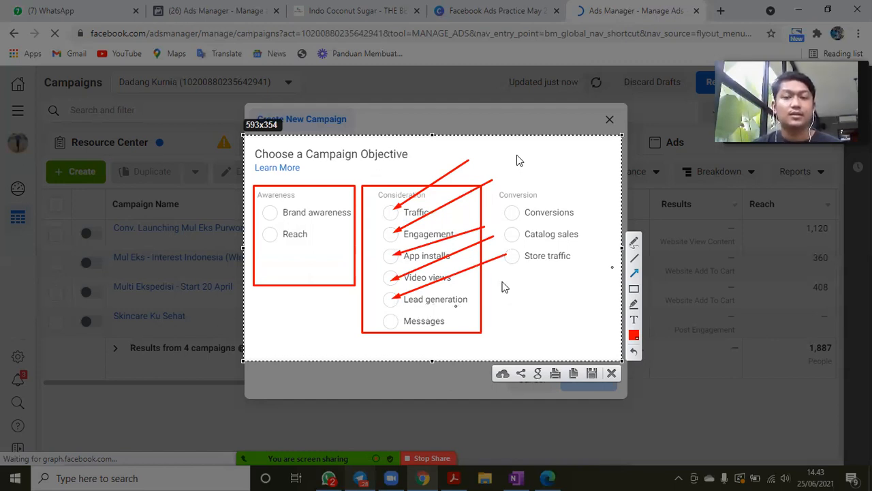
drag(504, 286, 391, 324)
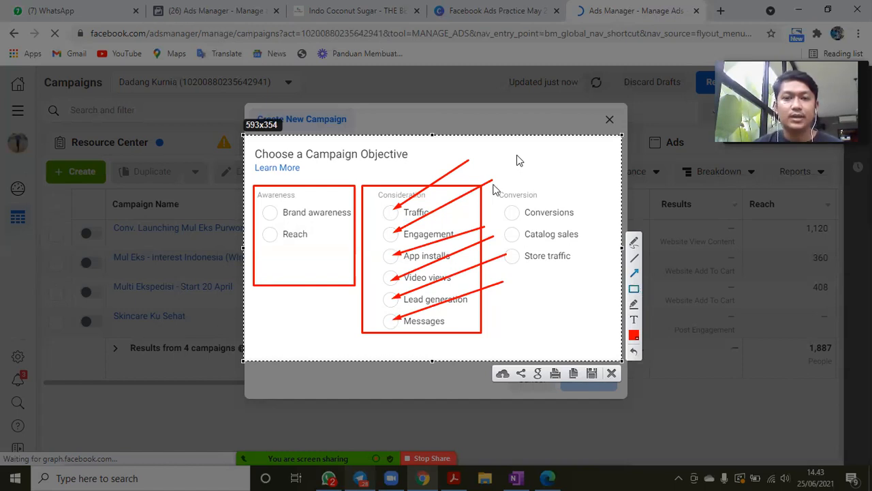
- Outline the Conversion group with a red rectangle and draw a red arrow to the Conversions objective
mouse_move(492, 184)
mouse_down()
mouse_move(564, 232)
mouse_move(593, 278)
mouse_up()
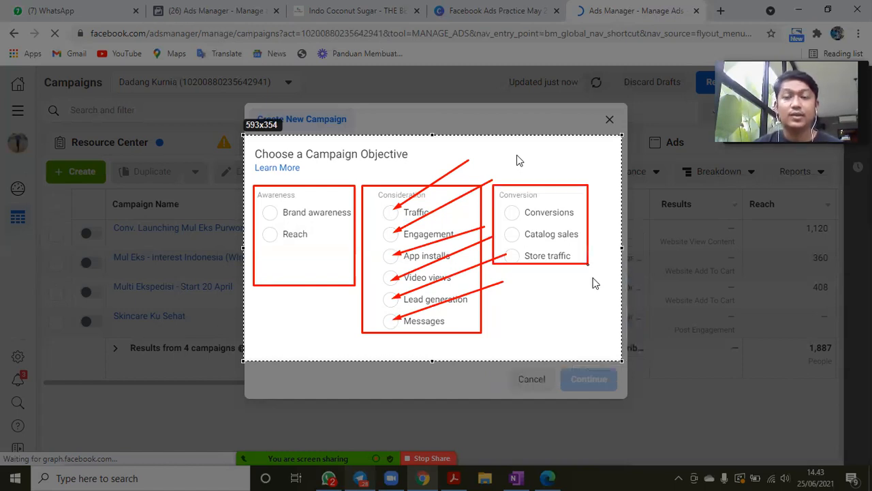
click(634, 274)
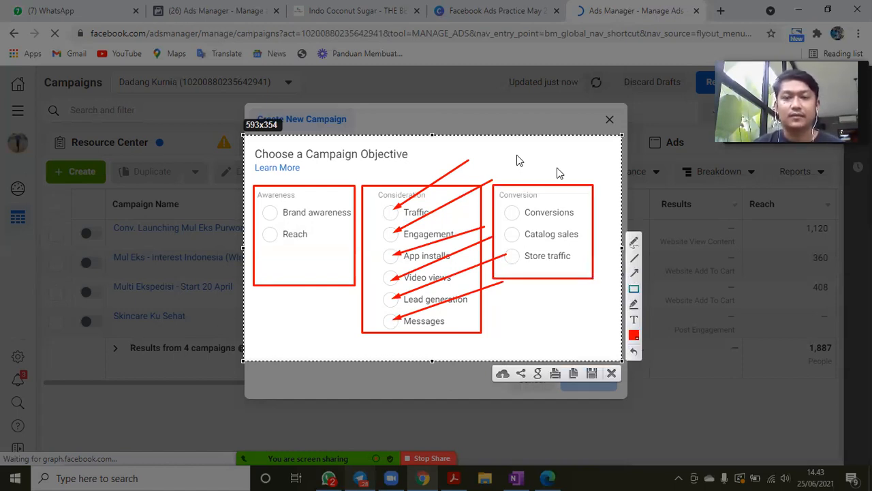
drag(574, 165, 515, 214)
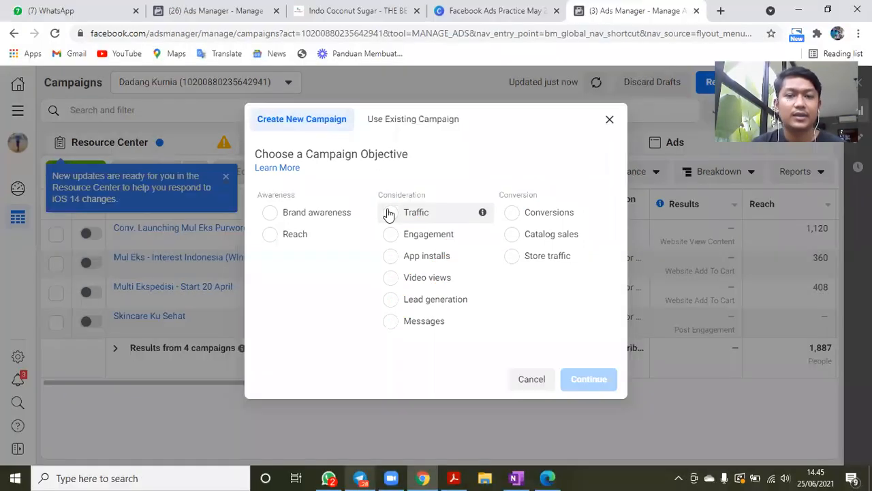
- Create the campaign with the Traffic objective, name it Iklan Traffic Skincare, and dismiss the lead generation recommendation
click(388, 214)
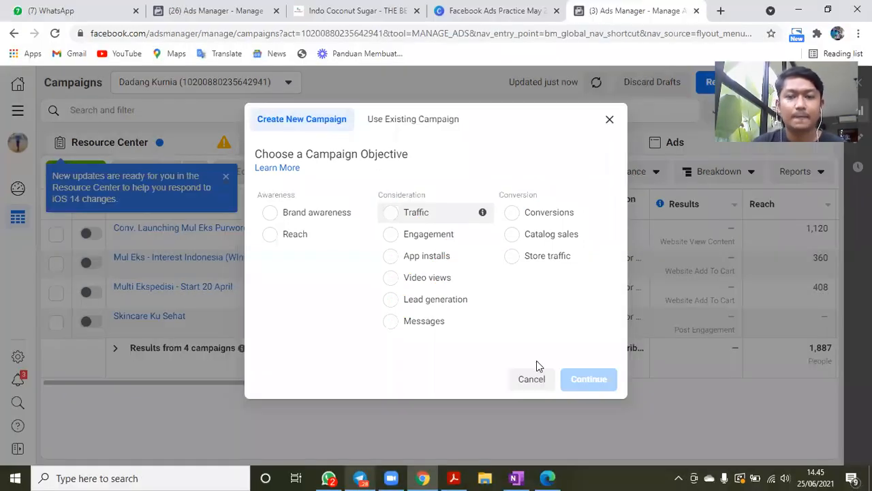
click(593, 432)
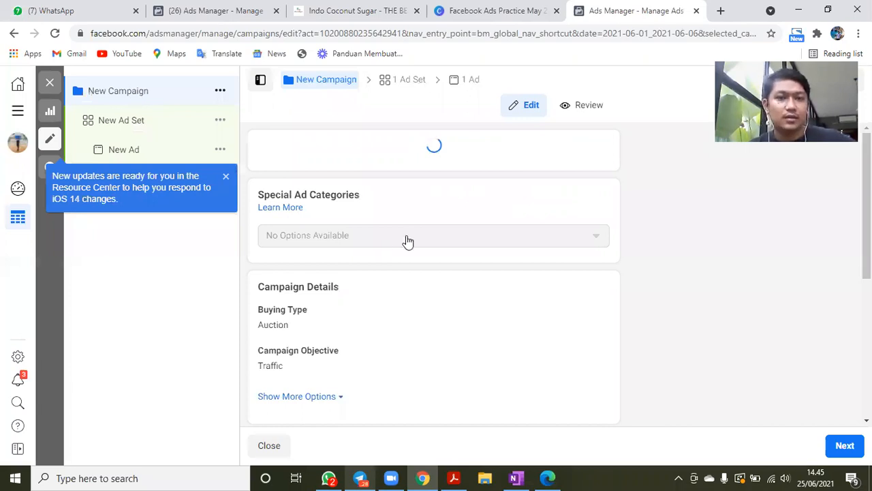
click(360, 179)
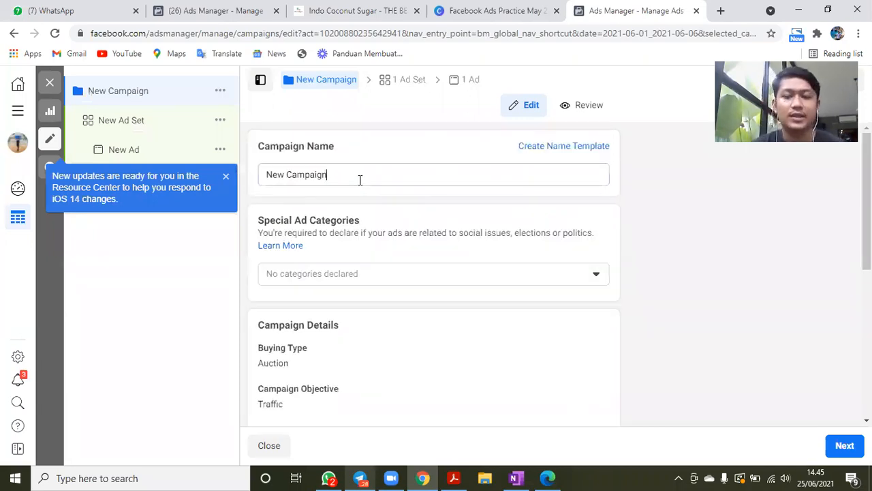
triple_click(360, 180)
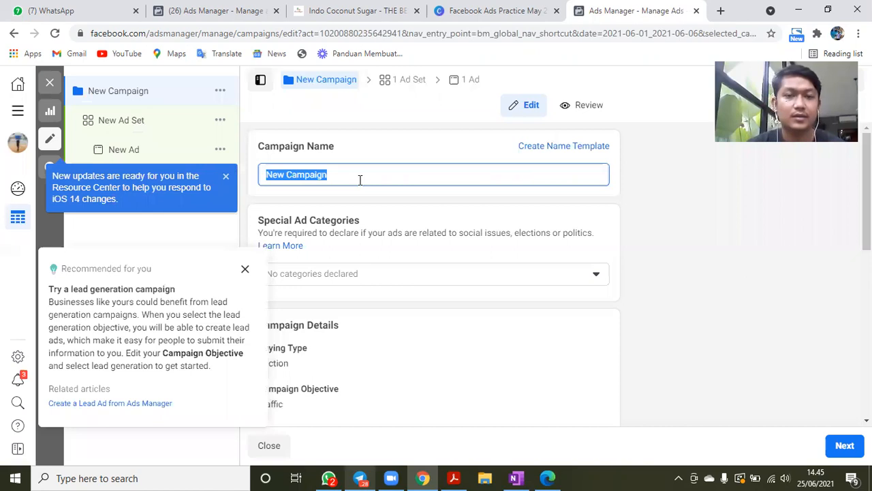
text(Prod)
key(BackSpace)
key(BackSpace)
key(BackSpace)
key(BackSpace)
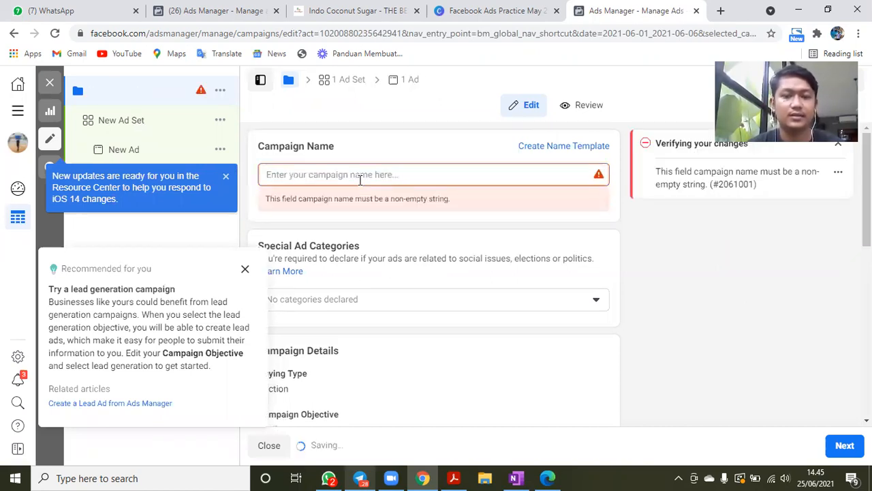
text(Iklan Traffic Skinc)
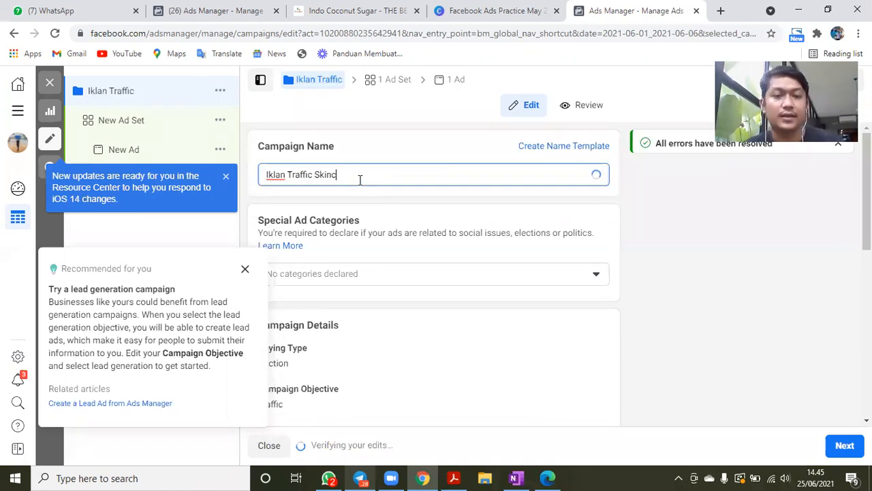
text(are)
click(246, 270)
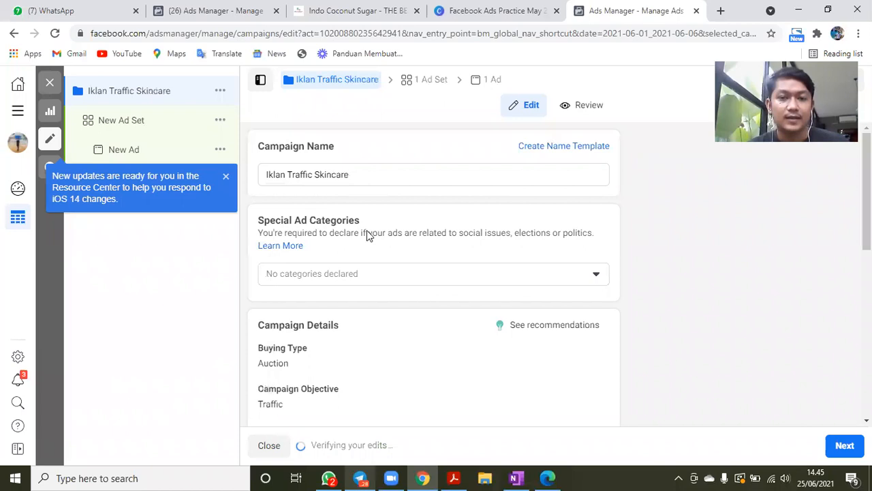
- Turn on Campaign Budget Optimization with a daily budget of Rp50,000 and expand its additional options
scroll(368, 235, down, 1)
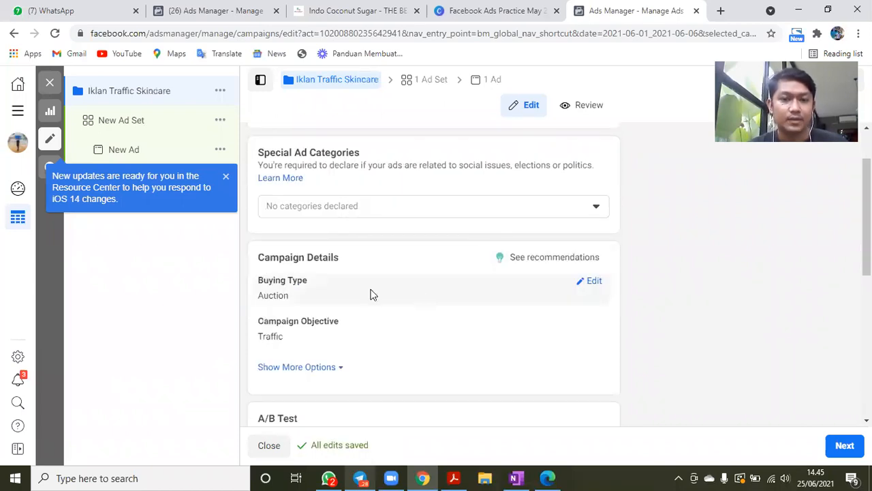
scroll(382, 307, down, 1)
scroll(387, 321, down, 3)
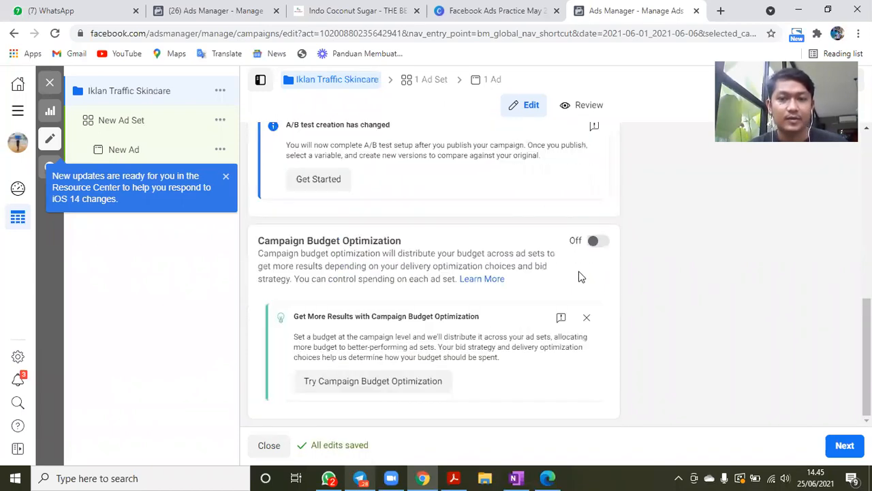
click(602, 238)
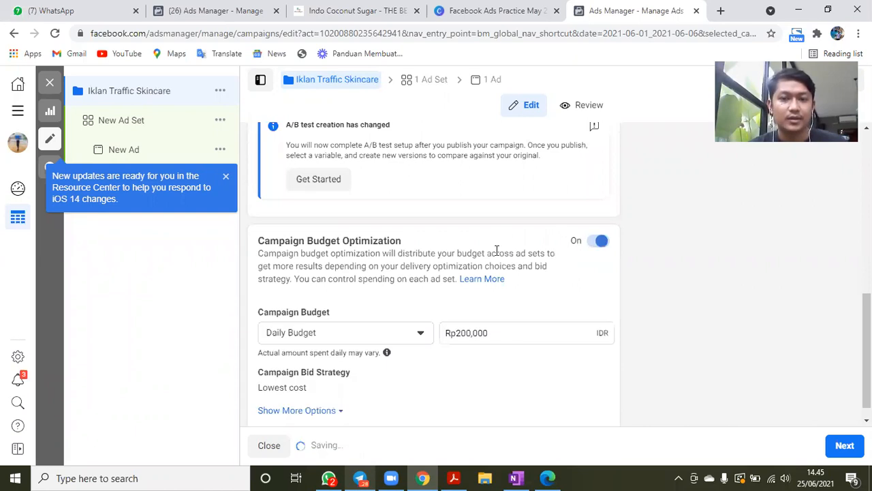
click(482, 333)
click(467, 313)
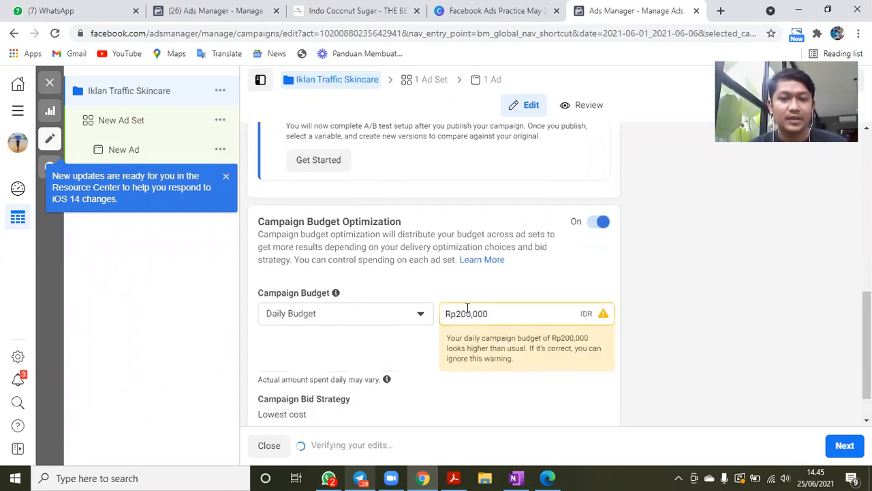
key(BackSpace)
key(BackSpace)
text(5)
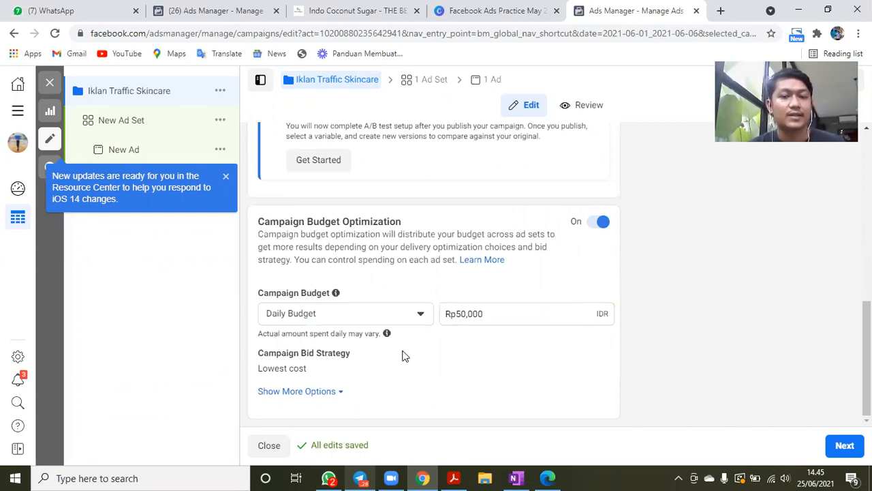
click(328, 393)
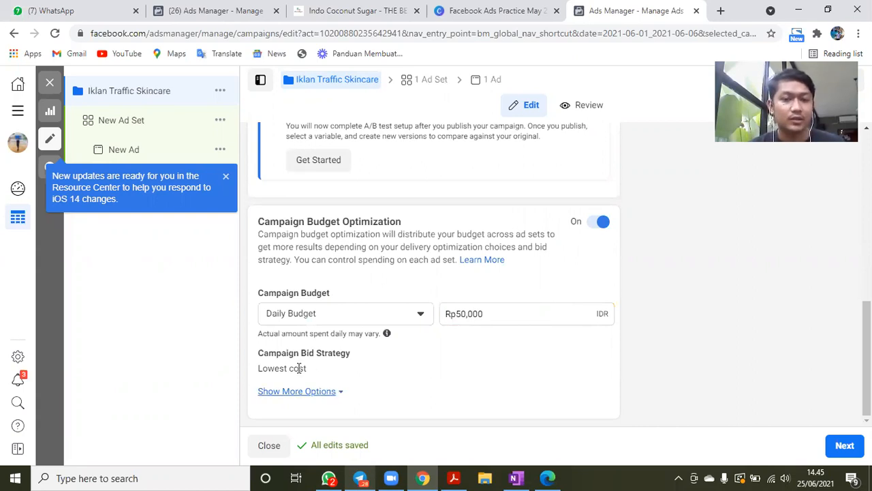
scroll(259, 327, down, 1)
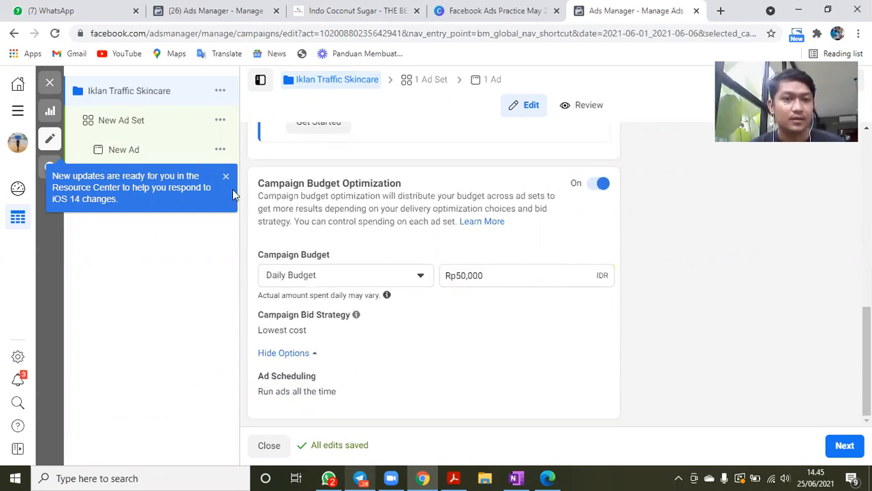
- Open the campaign's new ad set and rename it Interest Indonesia 18-49 W
click(167, 122)
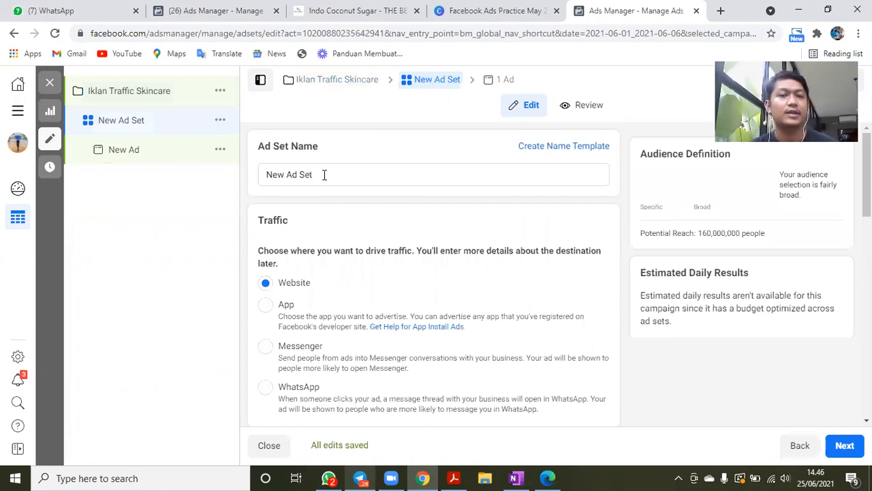
click(346, 170)
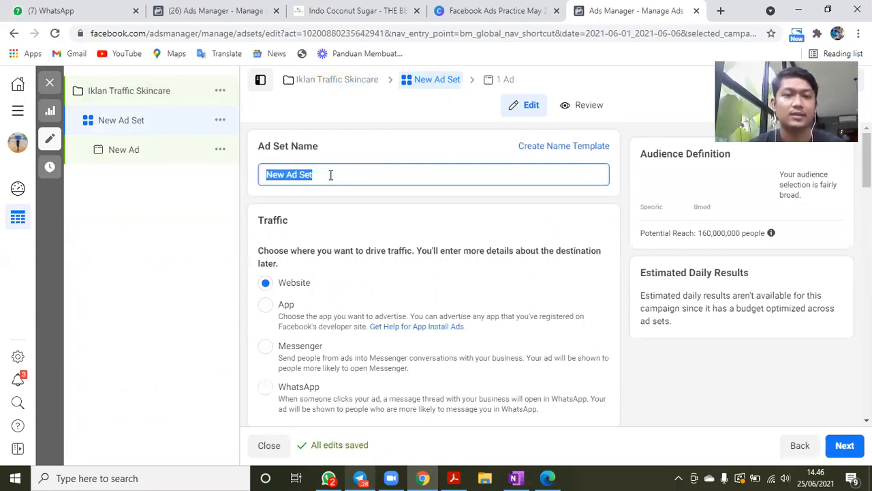
text(Intere)
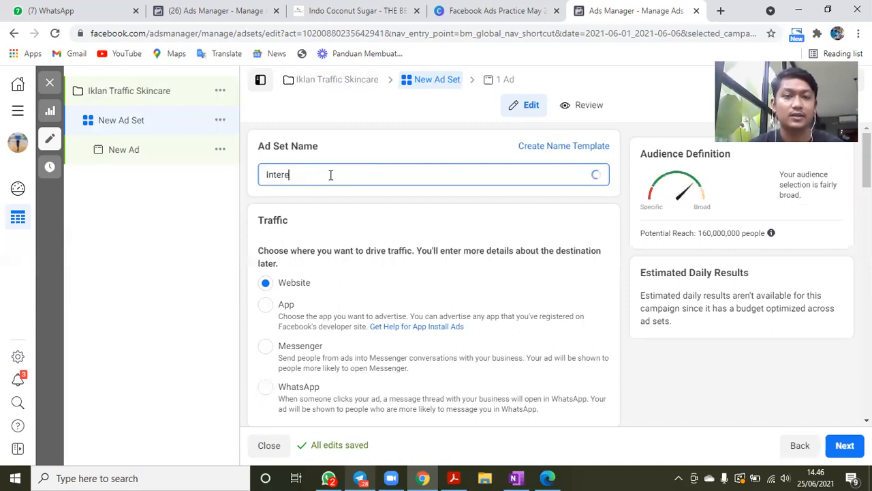
text(st Indonesia )
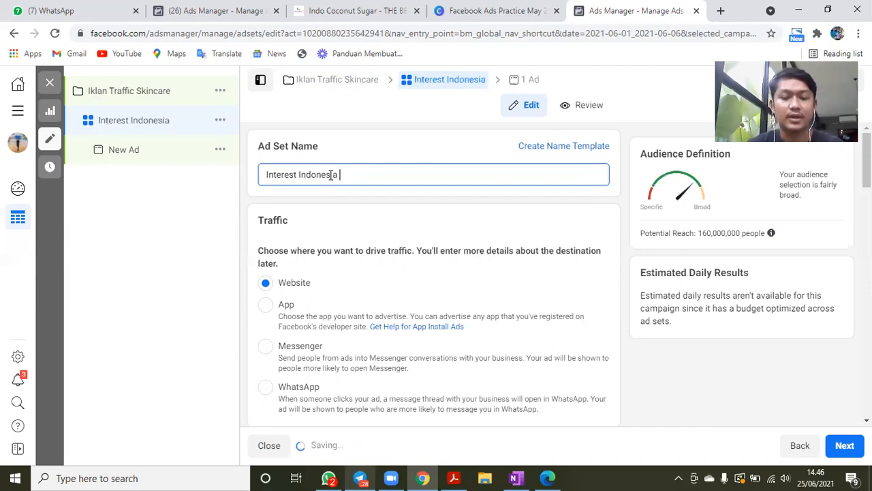
text(18-)
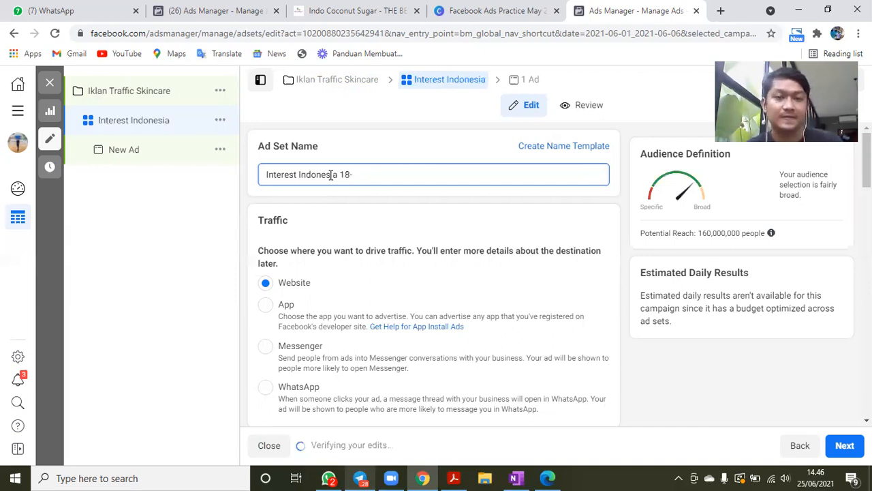
text(49)
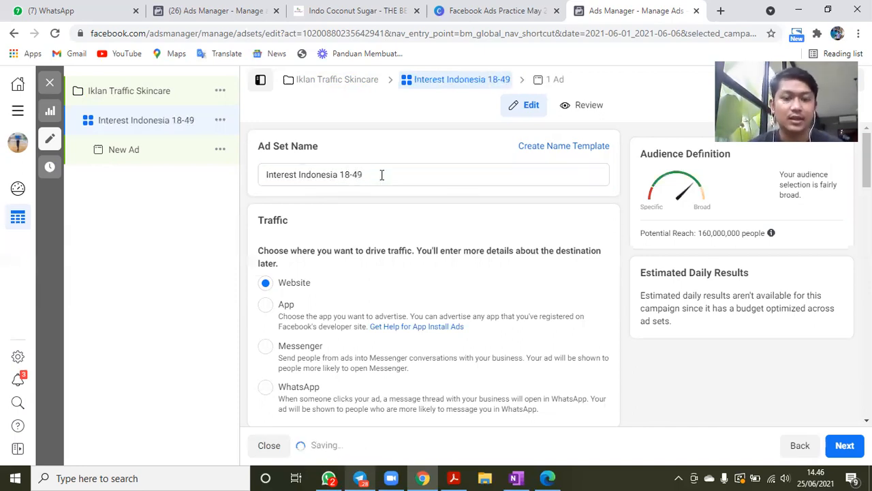
click(382, 175)
text(W)
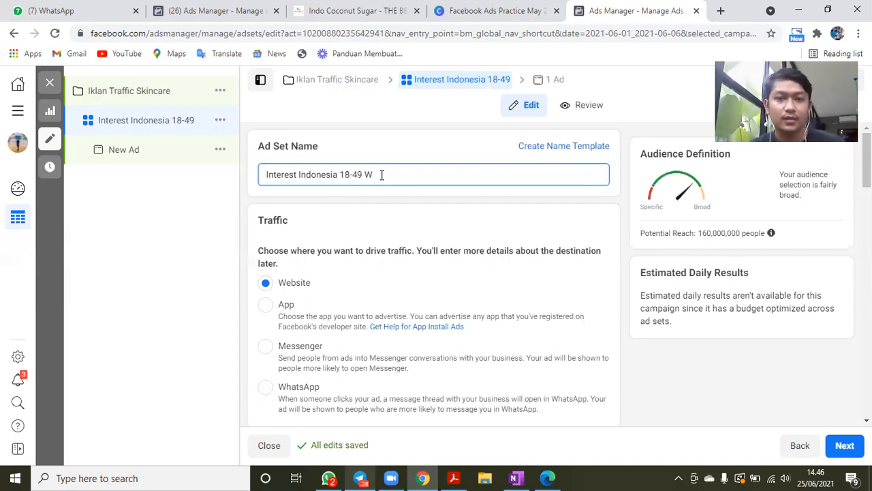
click(441, 207)
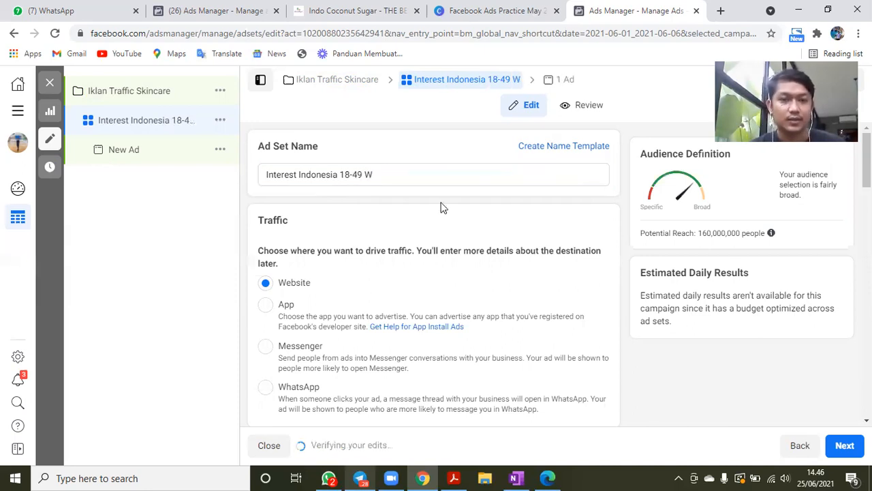
- Set the ad set's start time on Jun 25, 2021 to 6:45 PM
scroll(442, 204, down, 1)
scroll(331, 184, down, 3)
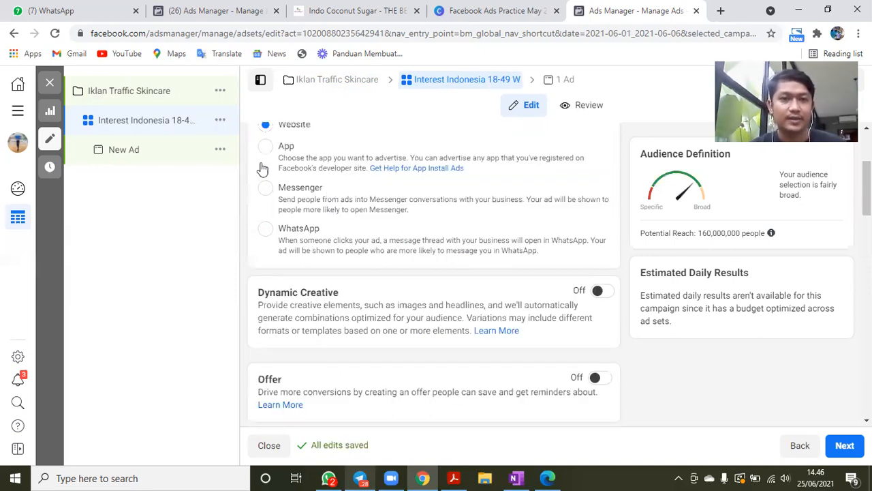
scroll(273, 177, up, 1)
scroll(481, 275, down, 2)
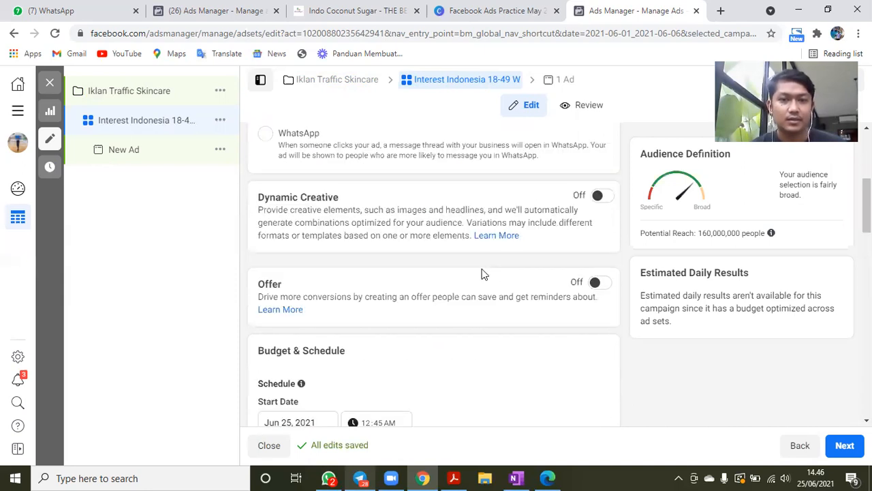
scroll(481, 274, down, 1)
scroll(288, 178, down, 2)
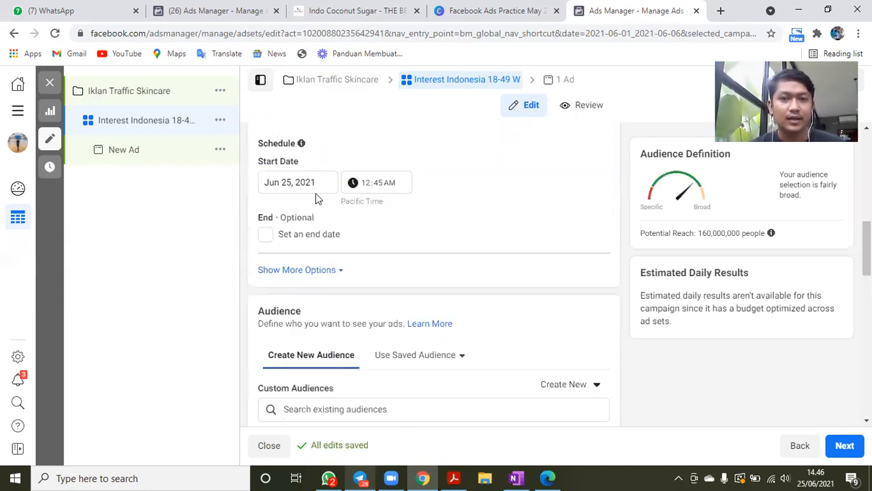
scroll(315, 195, up, 1)
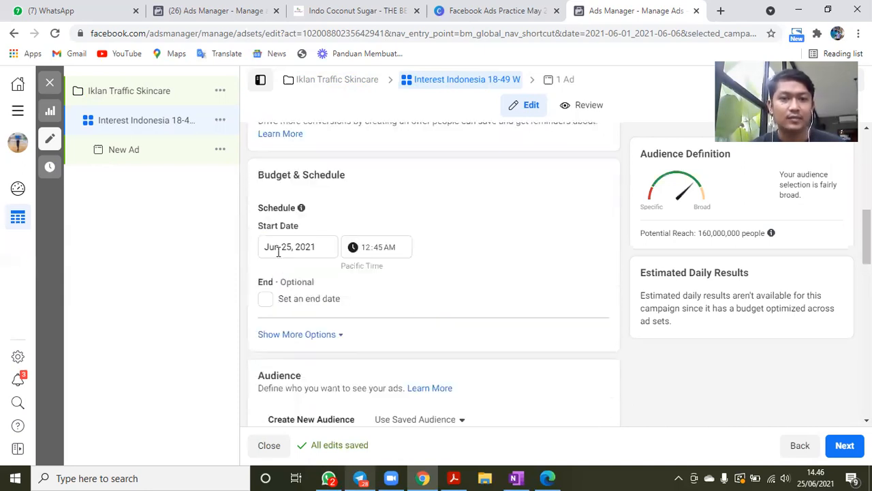
click(369, 251)
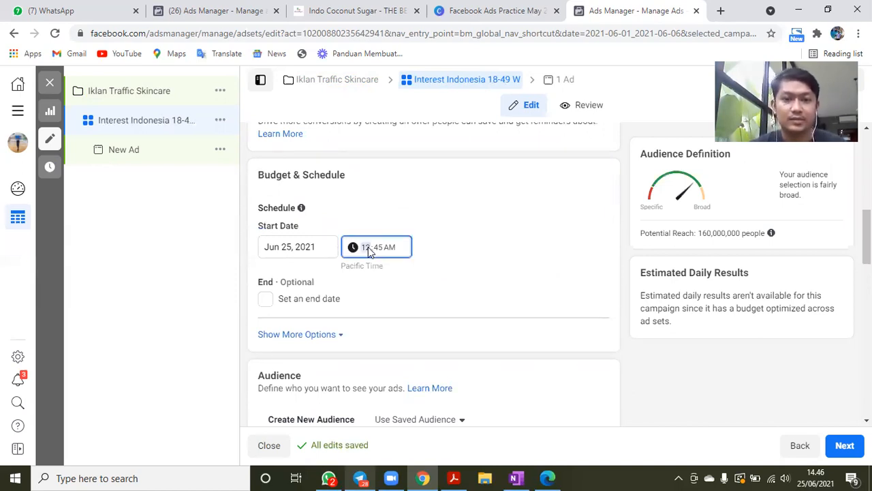
key(Up)
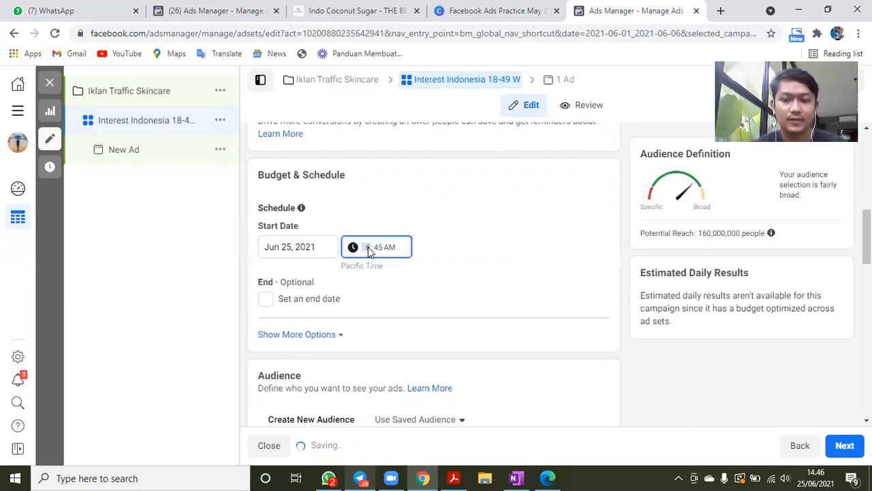
key(Right)
key(Up)
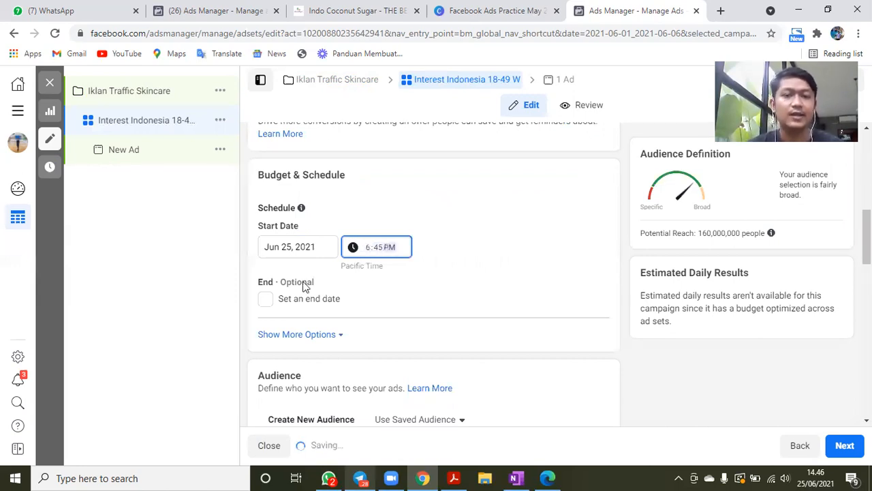
- Enable an end date for the ad set and schedule it for Jun 29, 2021 at 12:00 PM
click(266, 300)
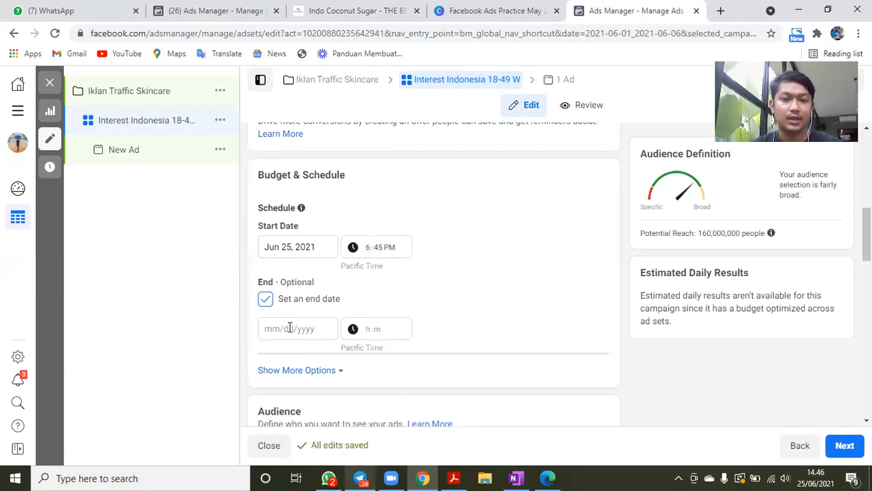
click(289, 328)
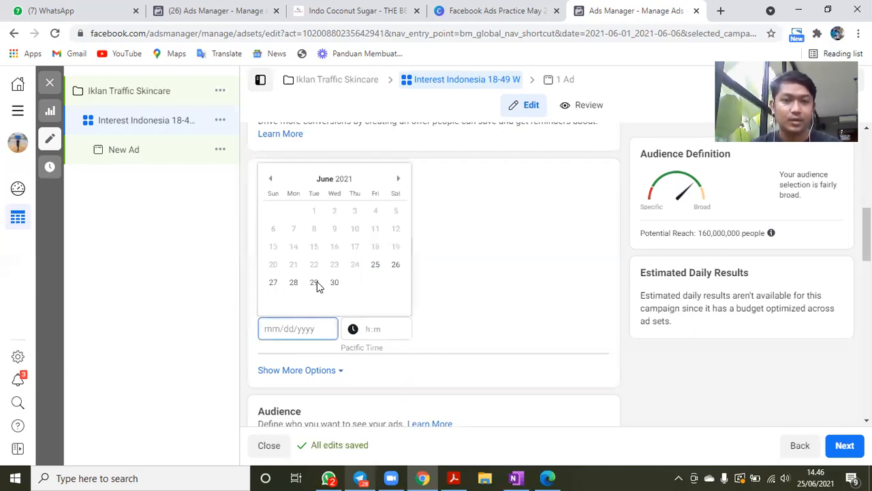
click(316, 283)
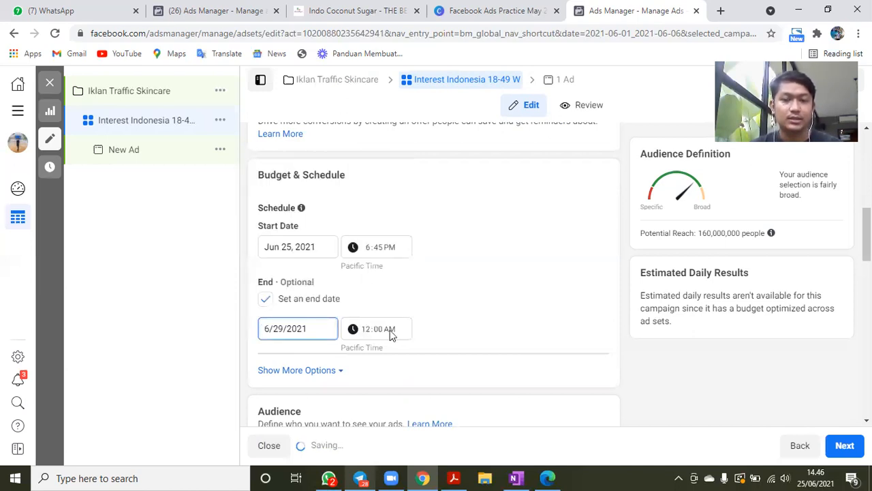
click(391, 331)
key(p)
click(508, 305)
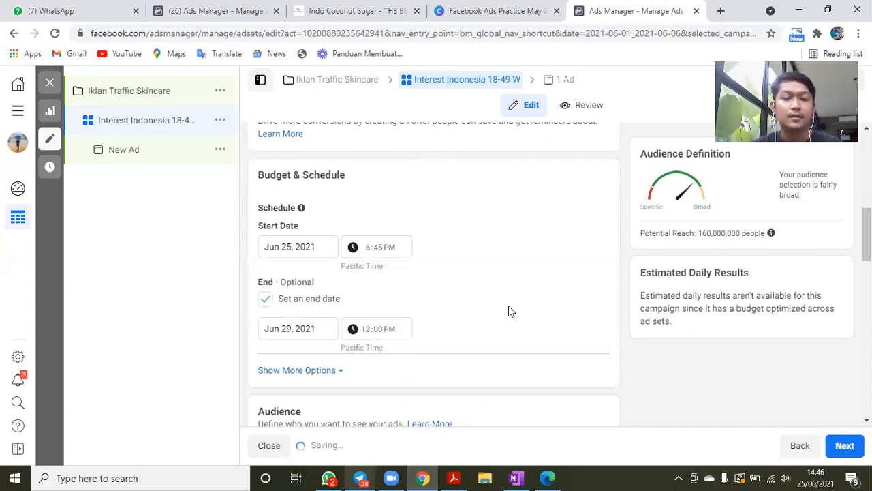
- Apply the saved audience Skincare to the ad set and review its location, age, gender, language and interest targeting
scroll(443, 274, down, 3)
click(443, 269)
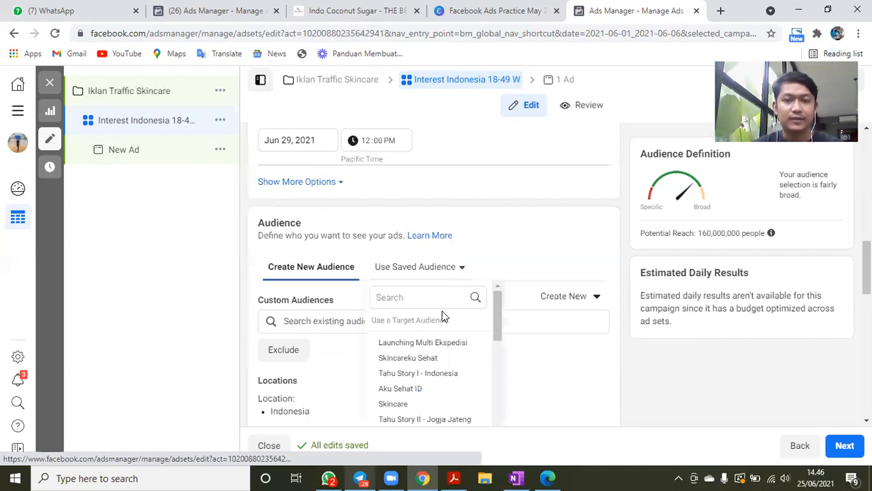
mouse_move(440, 361)
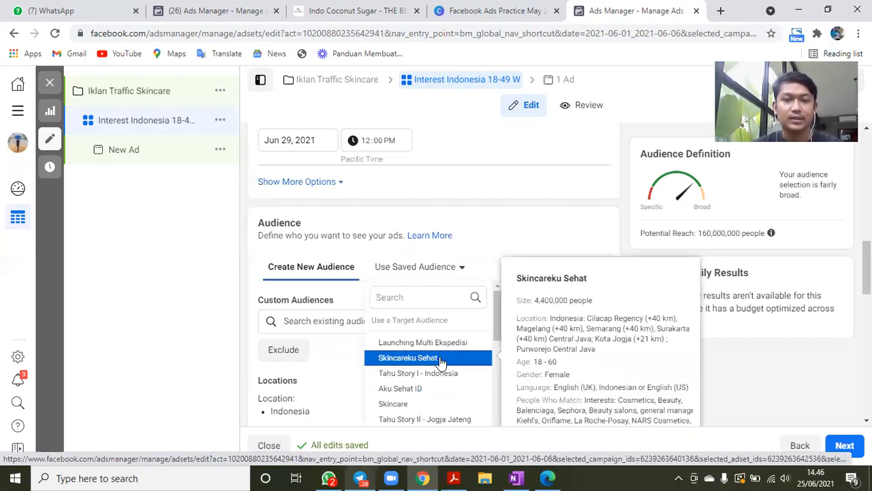
scroll(449, 241, down, 1)
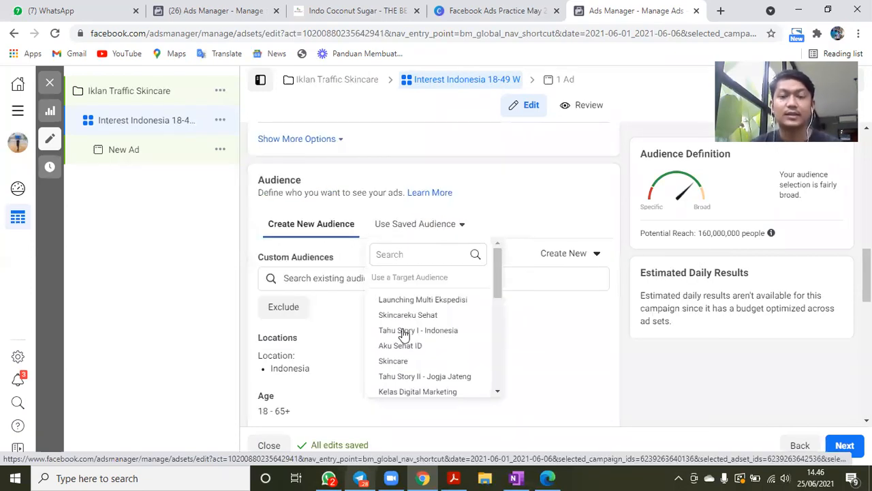
mouse_move(403, 332)
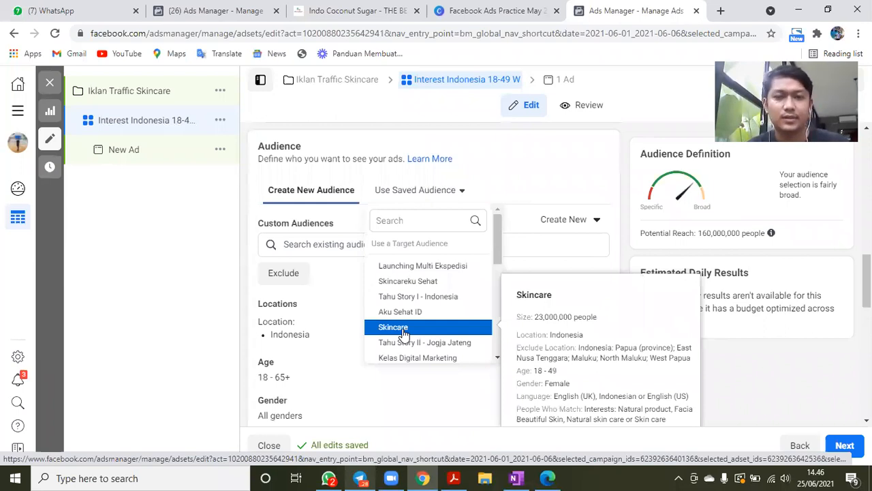
click(403, 331)
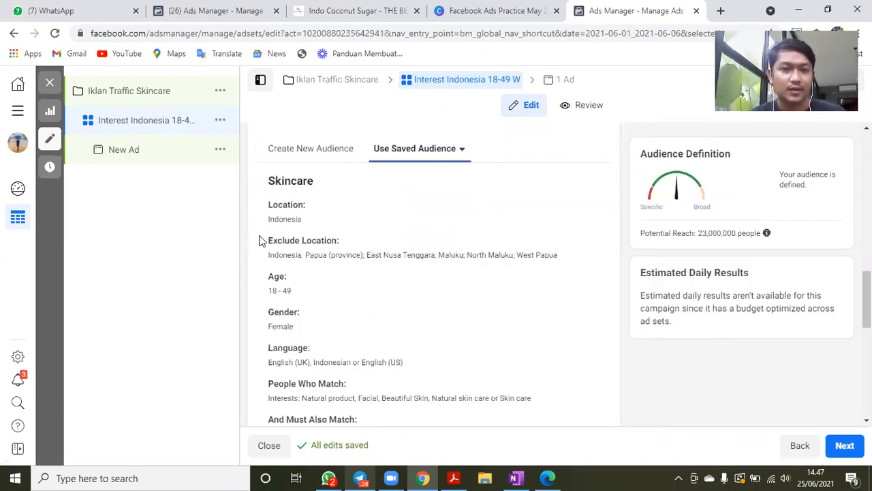
drag(301, 254, 383, 253)
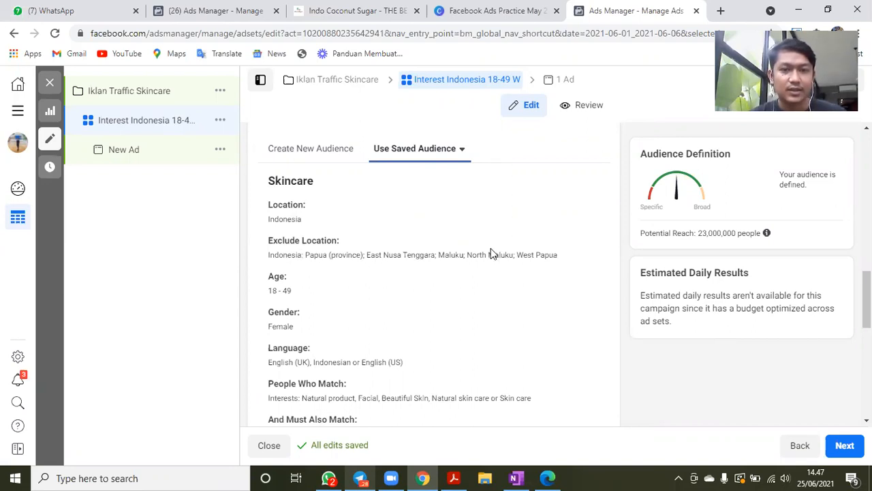
click(312, 296)
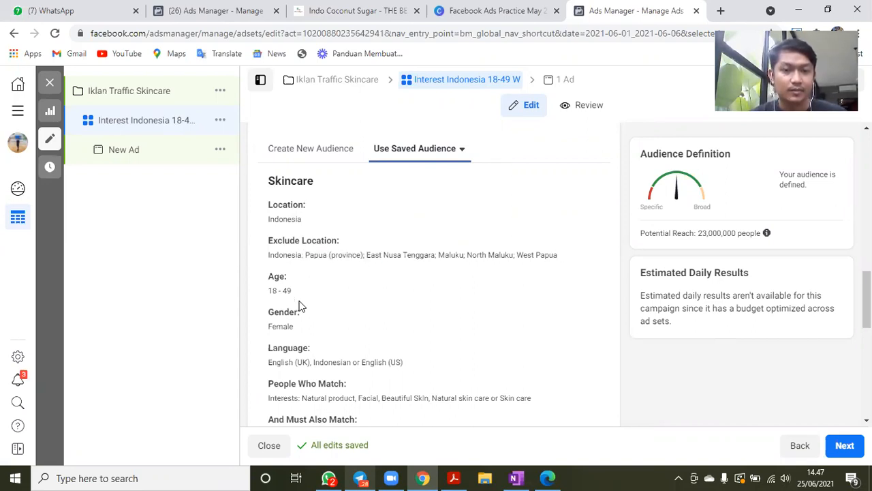
scroll(322, 332, down, 1)
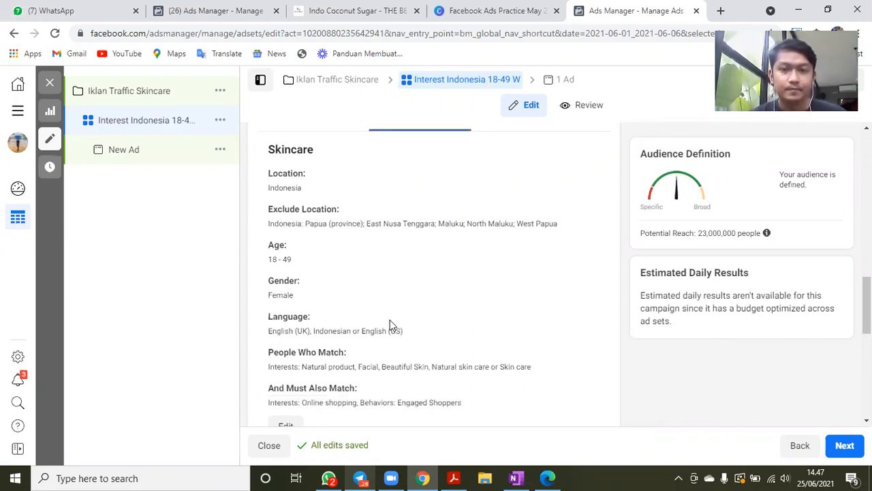
scroll(477, 292, down, 1)
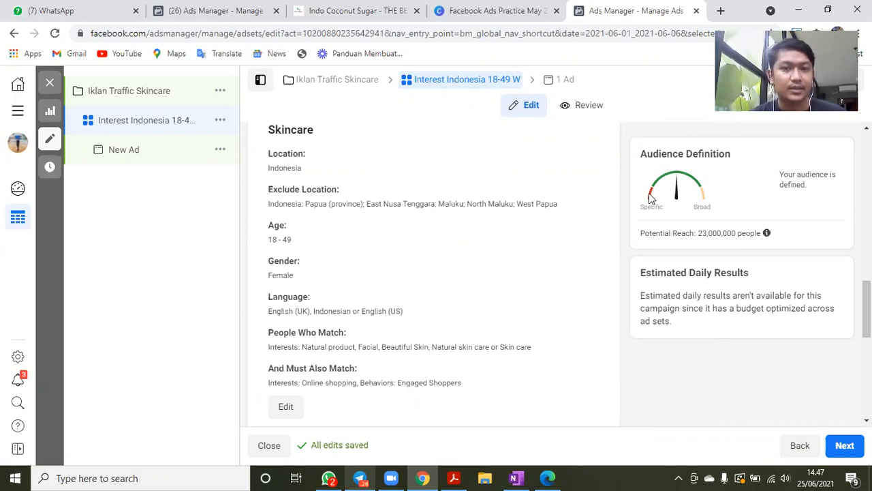
- Switch the ad set to Manual Placements and exclude the Messenger and Audience Network platforms
scroll(525, 282, down, 2)
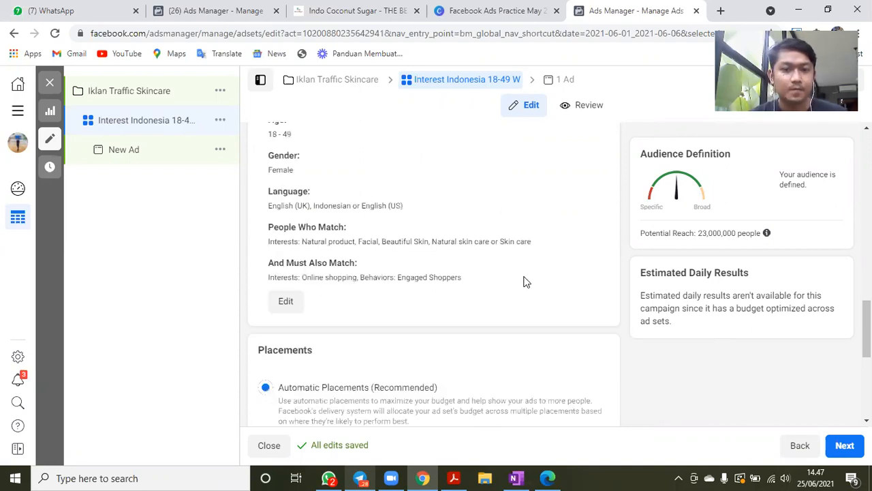
scroll(525, 281, down, 2)
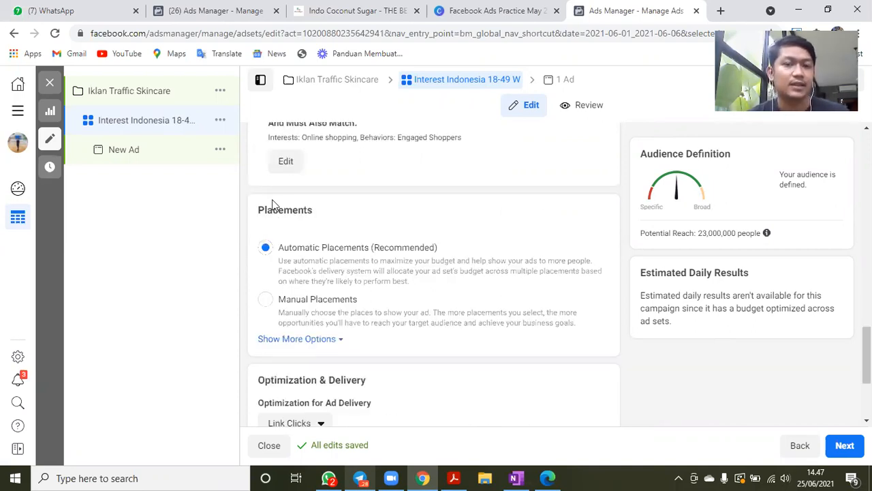
scroll(269, 231, down, 1)
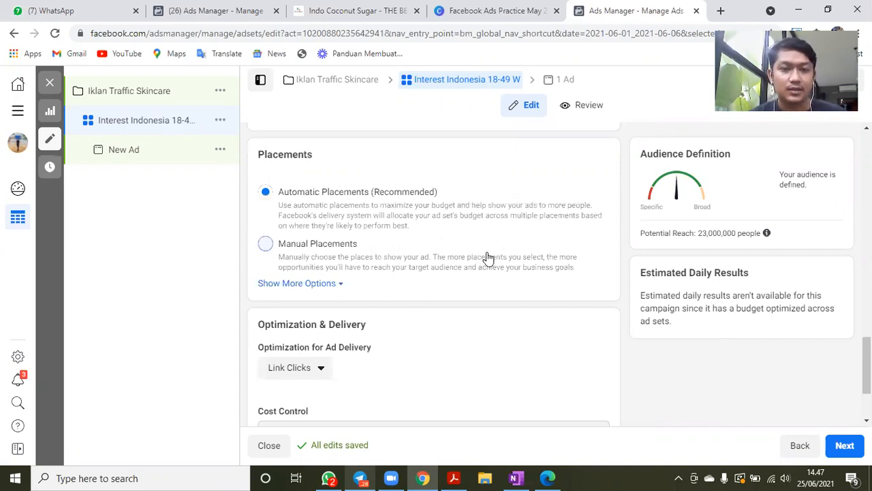
click(538, 248)
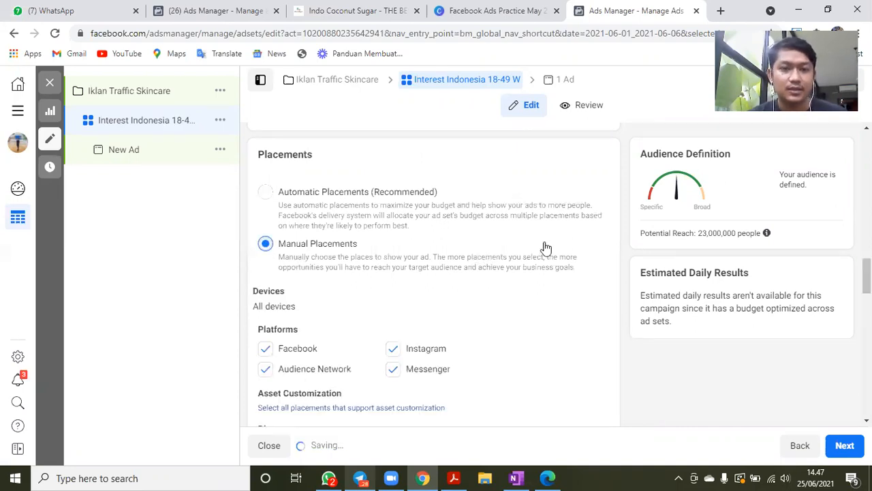
scroll(399, 314, down, 1)
click(395, 313)
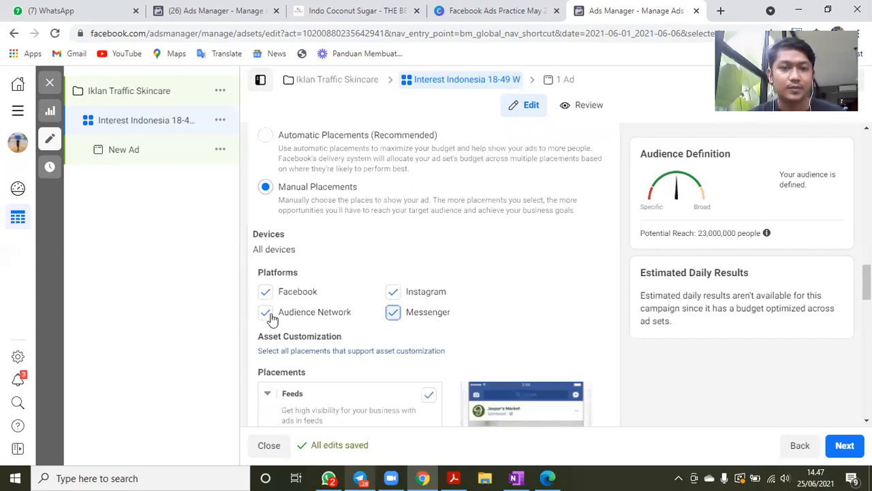
click(270, 316)
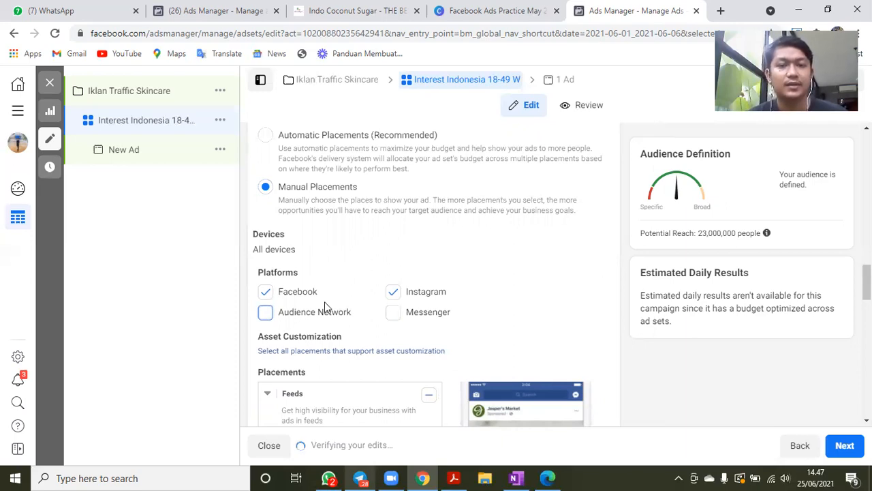
- Exclude the Facebook platform to examine the Instagram-only placements, and include Facebook again
click(265, 293)
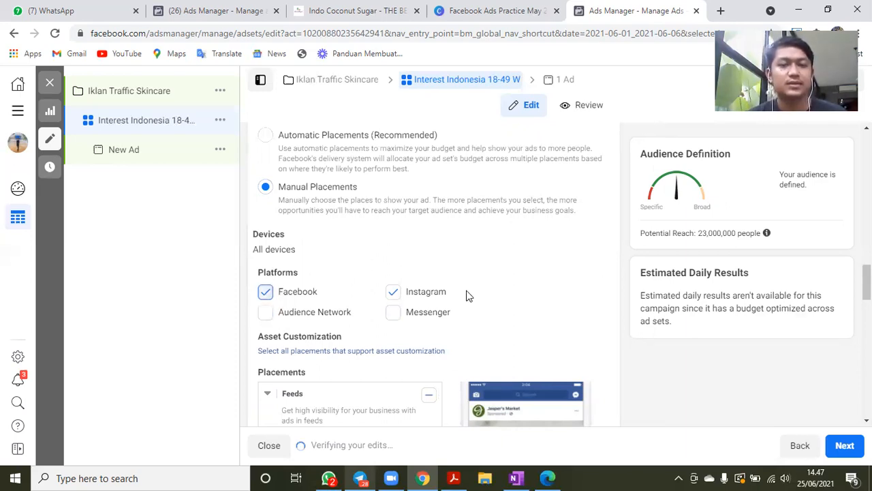
scroll(470, 302, down, 2)
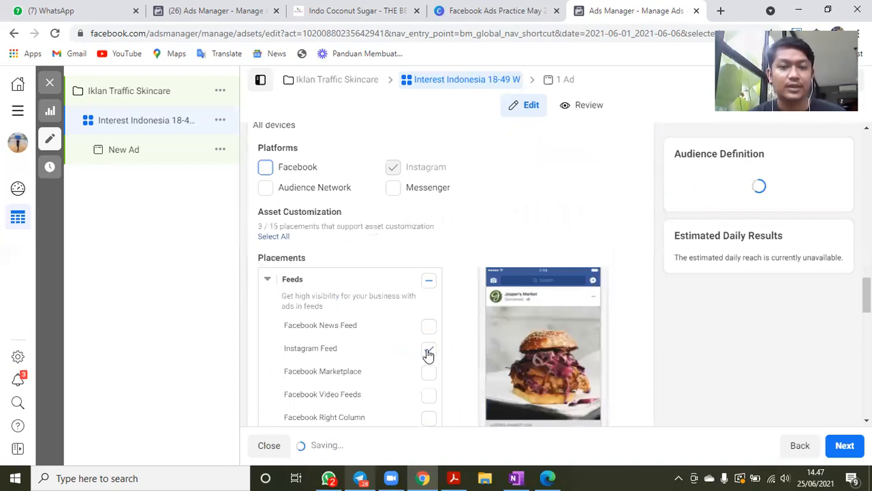
scroll(429, 320, down, 2)
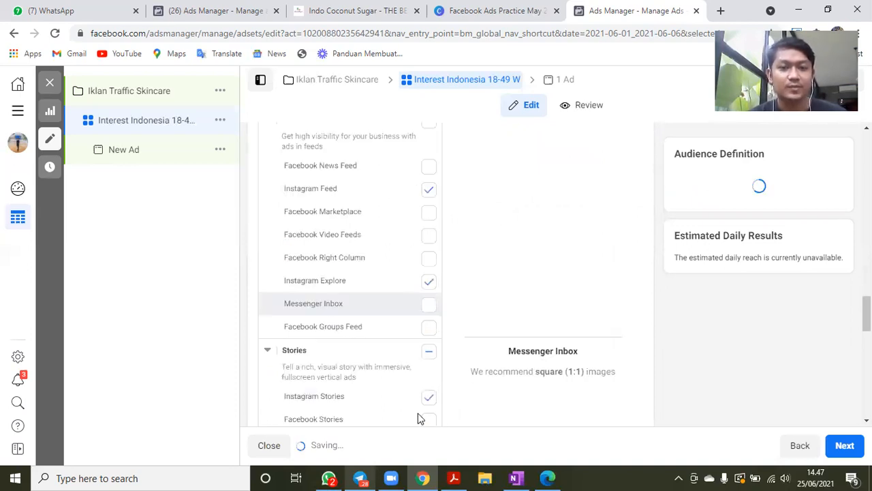
scroll(426, 405, down, 1)
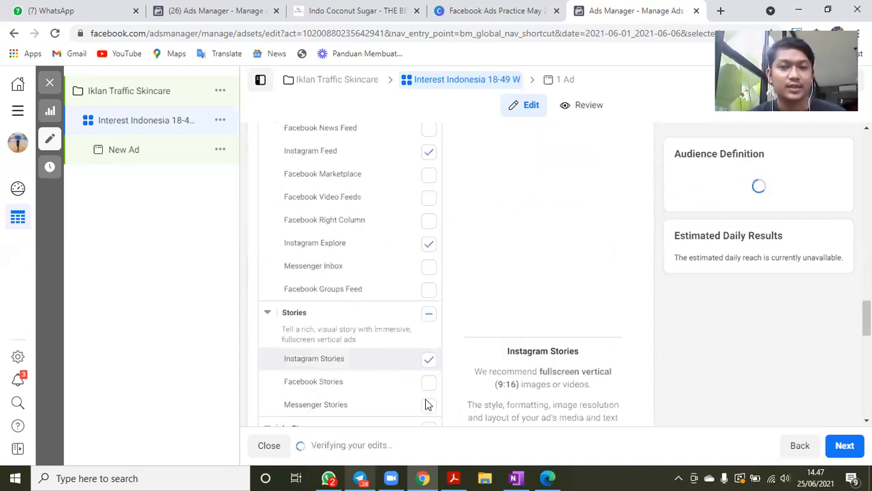
scroll(408, 355, up, 4)
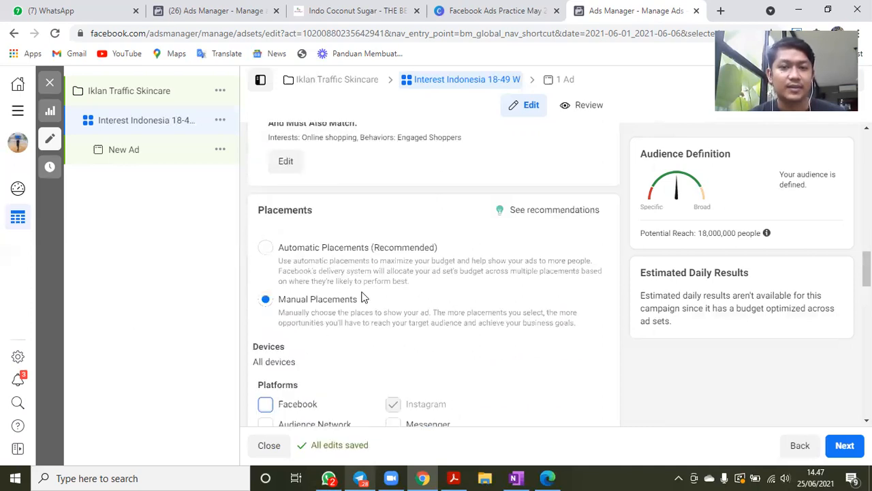
scroll(366, 297, down, 5)
scroll(331, 191, up, 3)
click(267, 214)
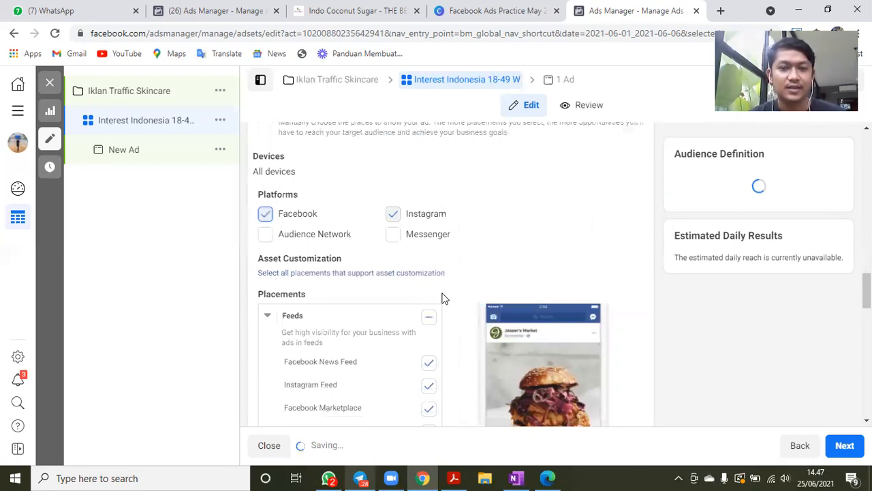
- Exclude the Facebook Video Feeds, Facebook Right Column and Facebook Groups Feed placements from the ad set's Feeds group
scroll(422, 229, down, 2)
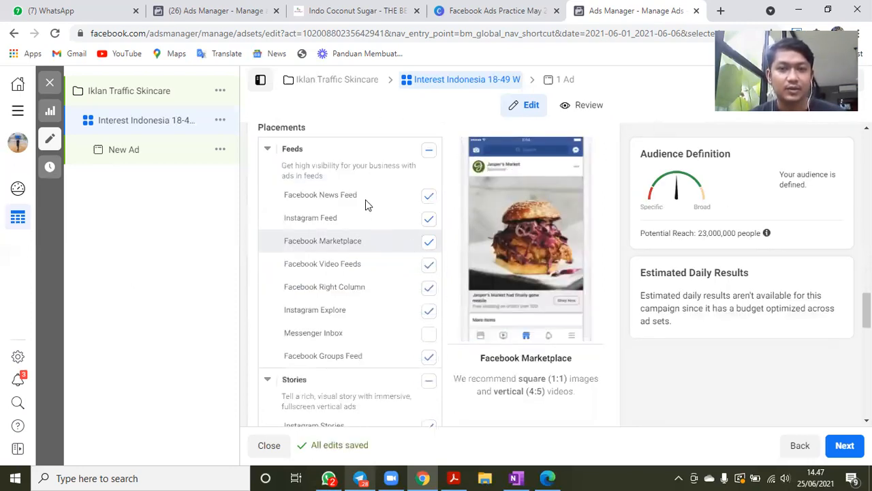
click(429, 289)
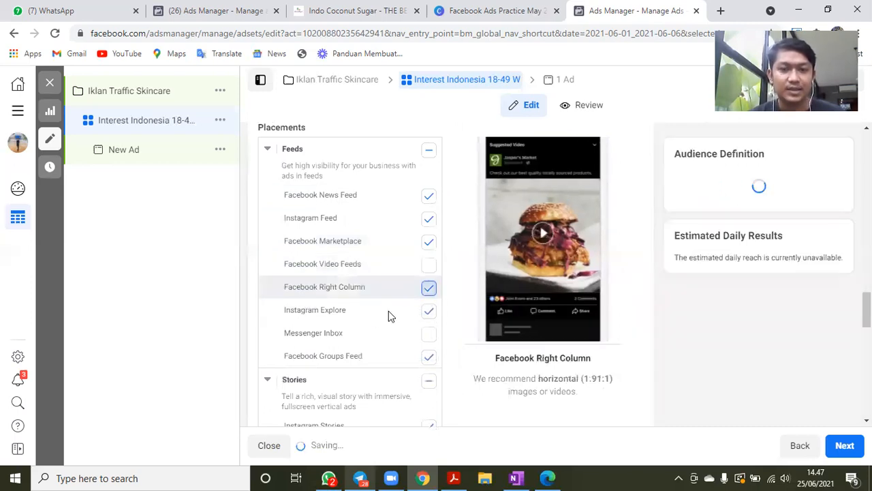
scroll(460, 327, down, 2)
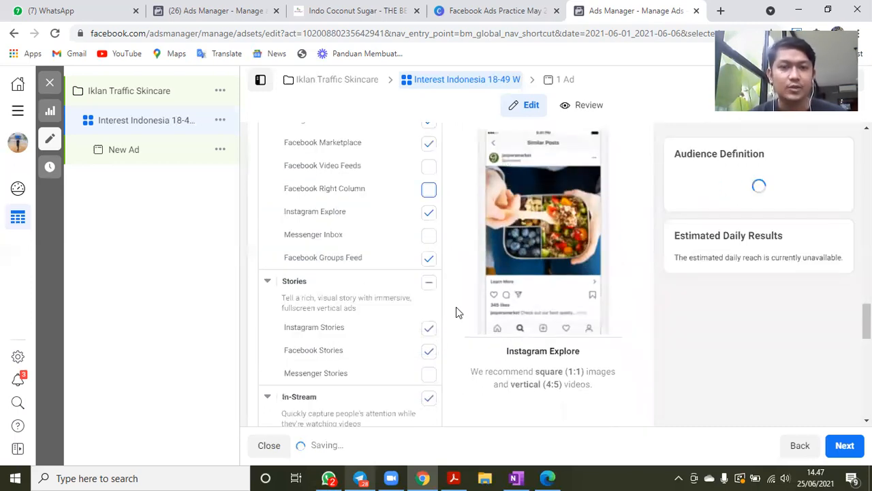
scroll(442, 232, down, 1)
click(427, 195)
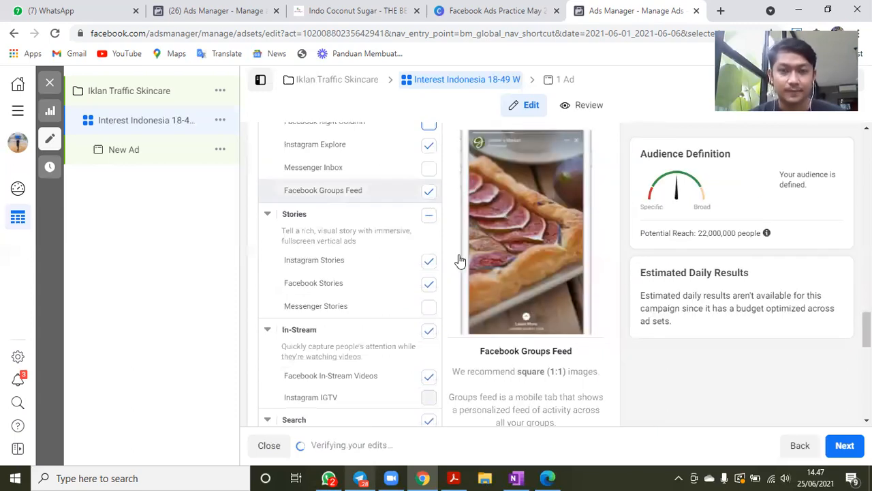
- Exclude the In-Stream, Search and In-Article placement groups from the ad set
scroll(439, 252, down, 2)
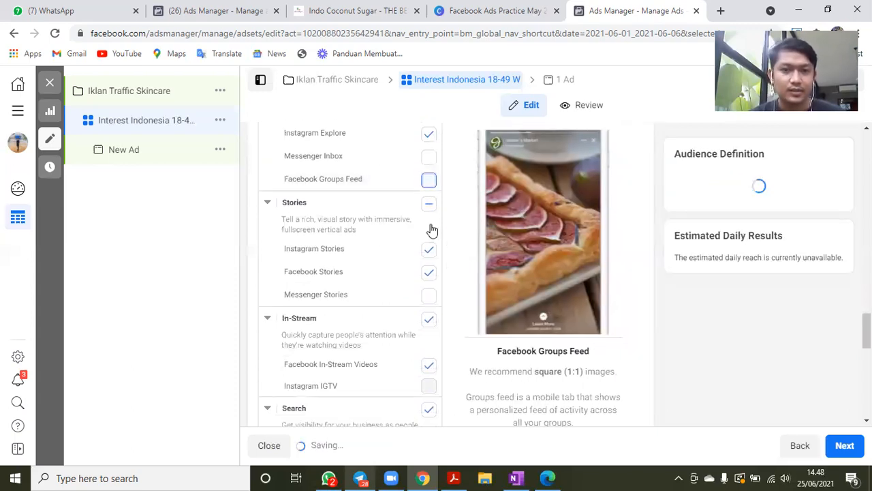
click(429, 315)
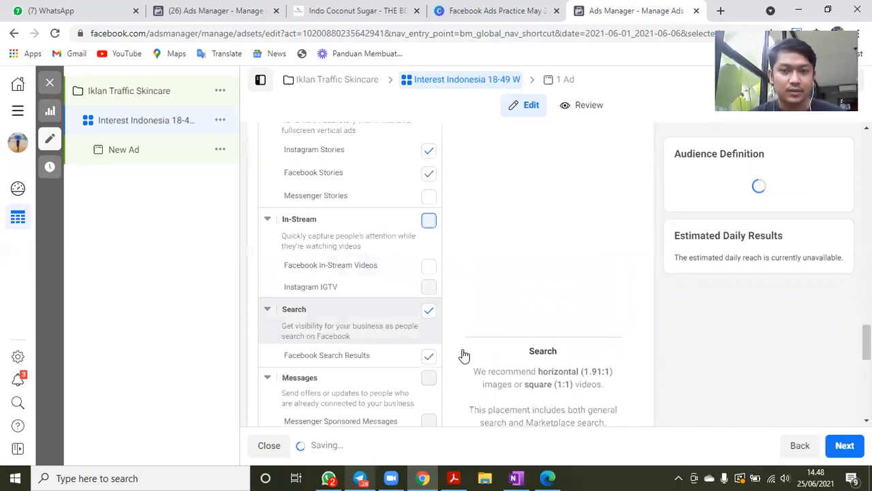
scroll(434, 227, down, 2)
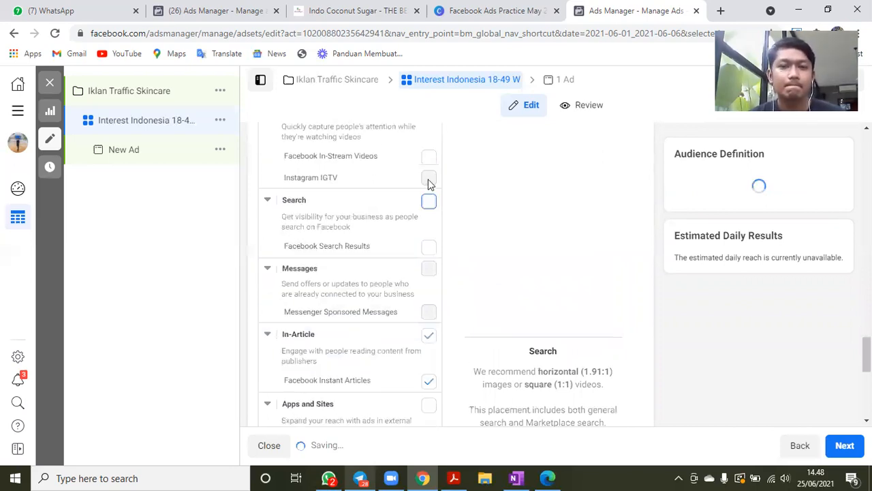
scroll(428, 184, down, 2)
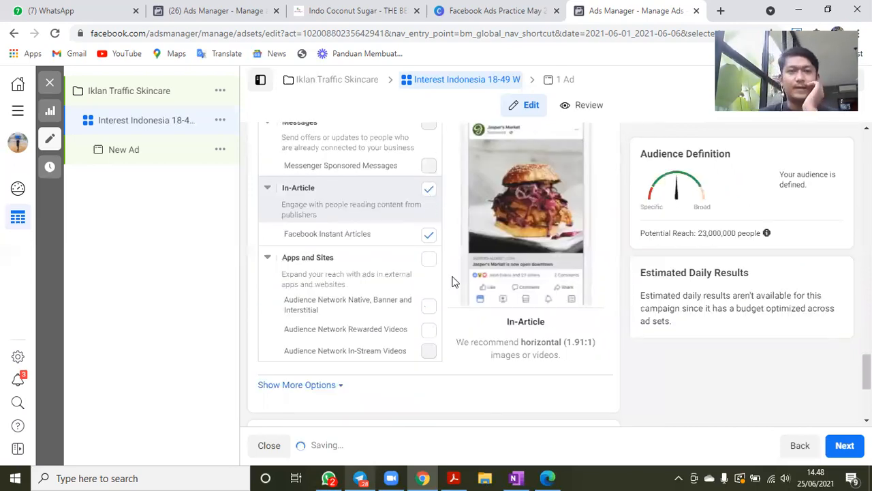
scroll(455, 281, down, 2)
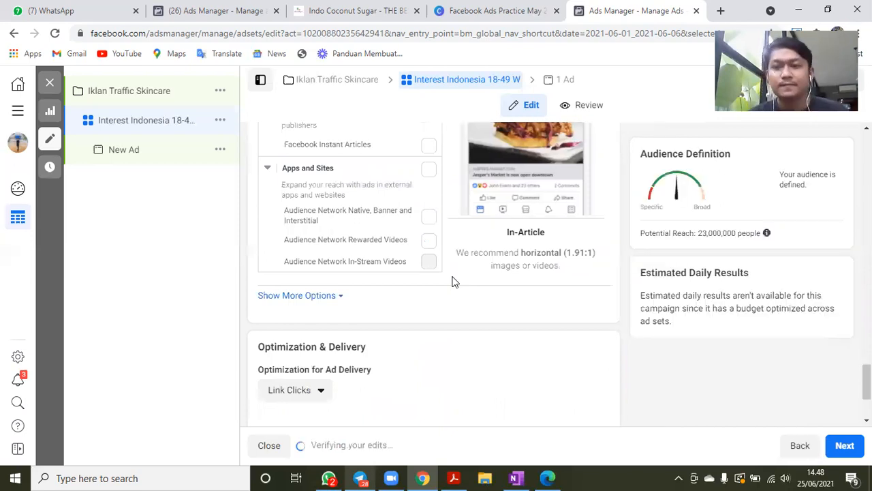
- Review the ad set's schedule, audience and placements, and continue to the ad level
scroll(454, 281, up, 4)
scroll(455, 281, up, 10)
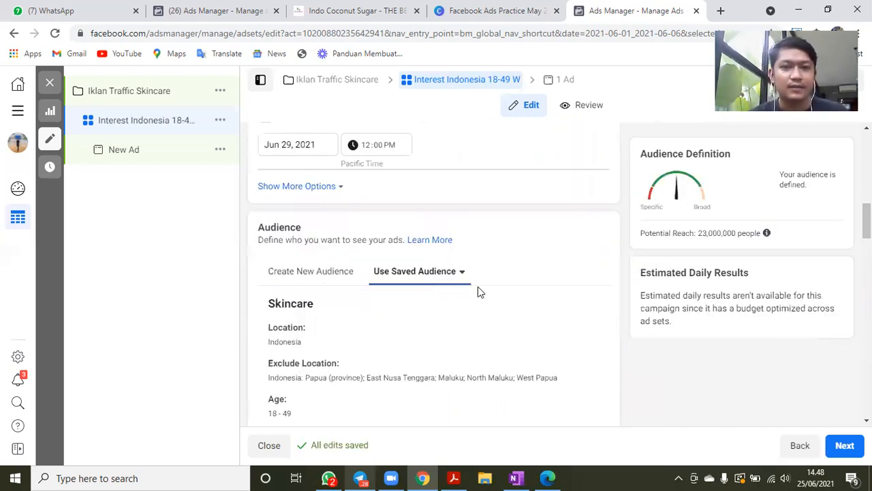
scroll(478, 291, up, 2)
scroll(477, 292, down, 8)
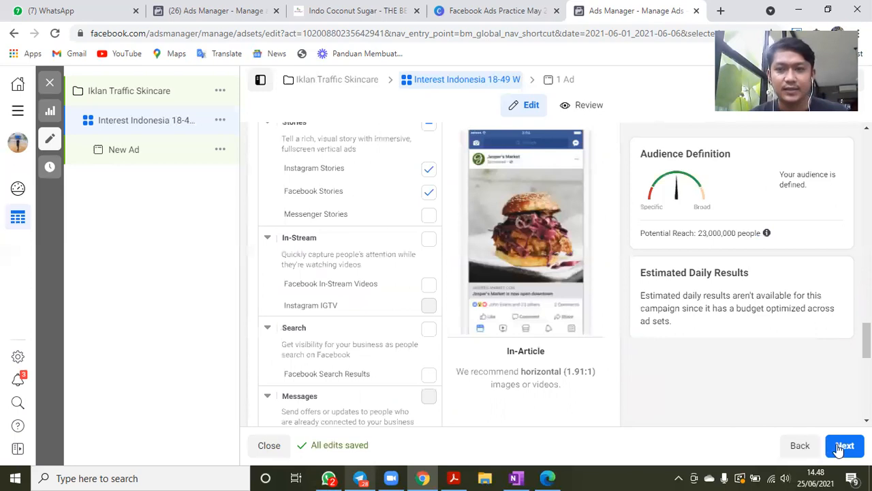
scroll(841, 444, down, 4)
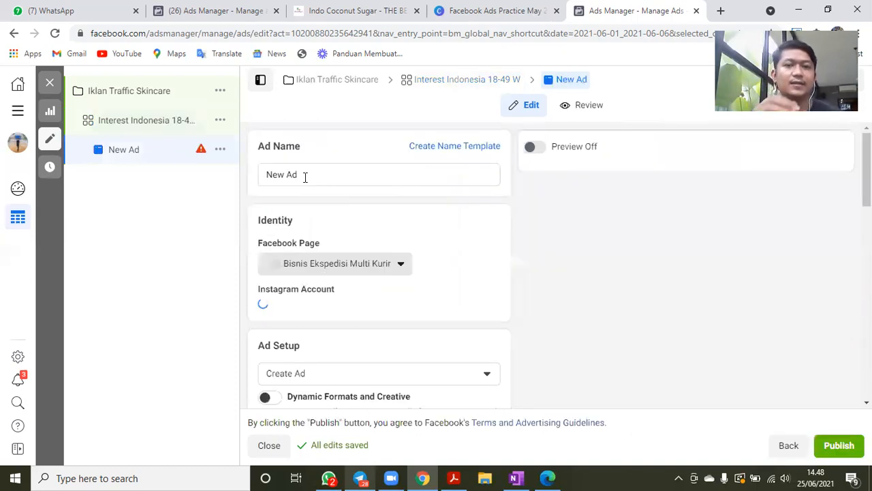
- Rename the ad as Konten Image
triple_click(304, 178)
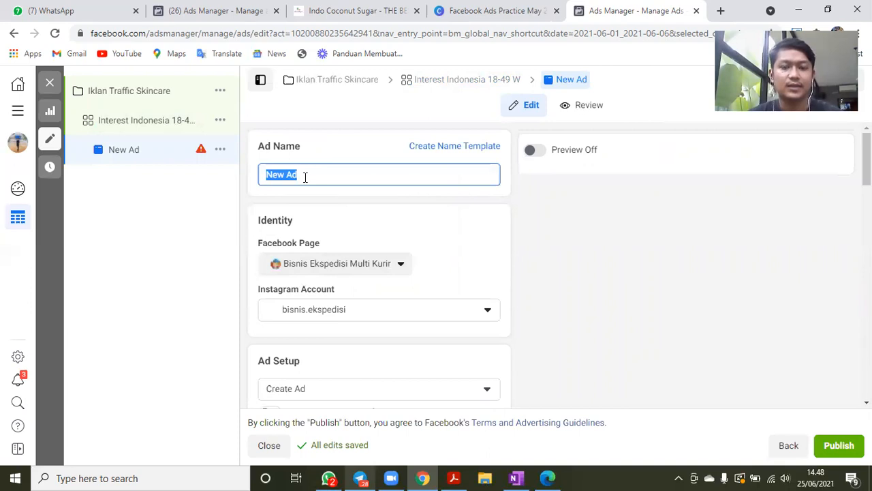
text(Konten Image)
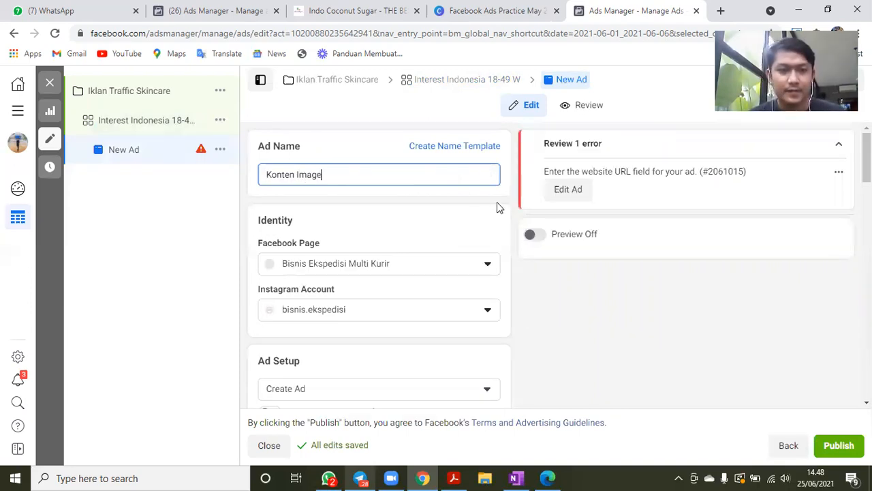
- Set the ad's Facebook Page to Skincarekusehat from the Personal group of pages
scroll(361, 228, down, 1)
click(362, 217)
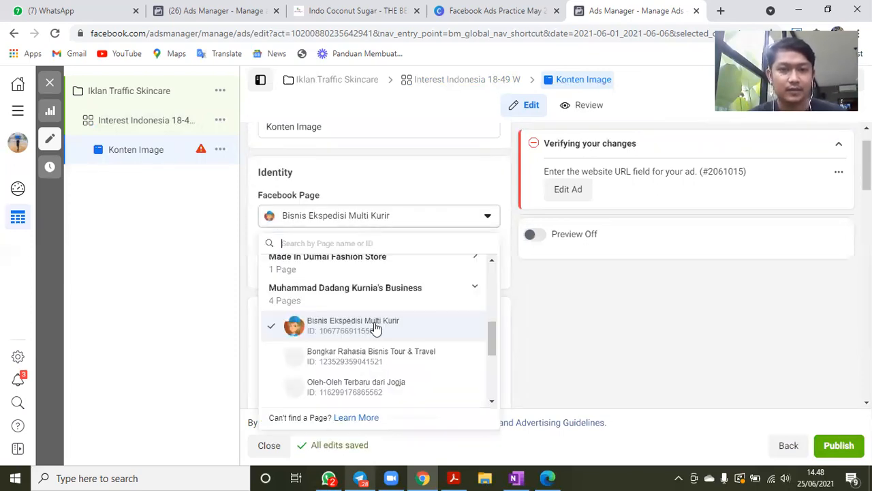
scroll(375, 347, down, 1)
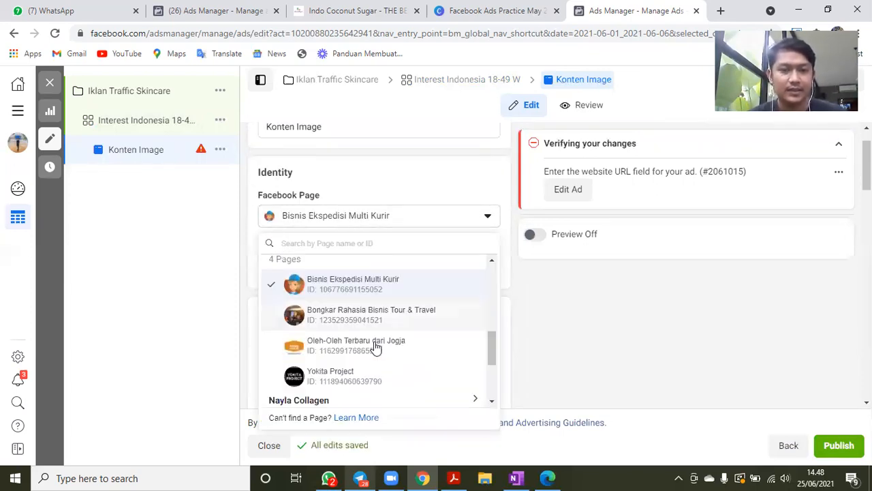
scroll(375, 347, down, 2)
scroll(375, 346, up, 5)
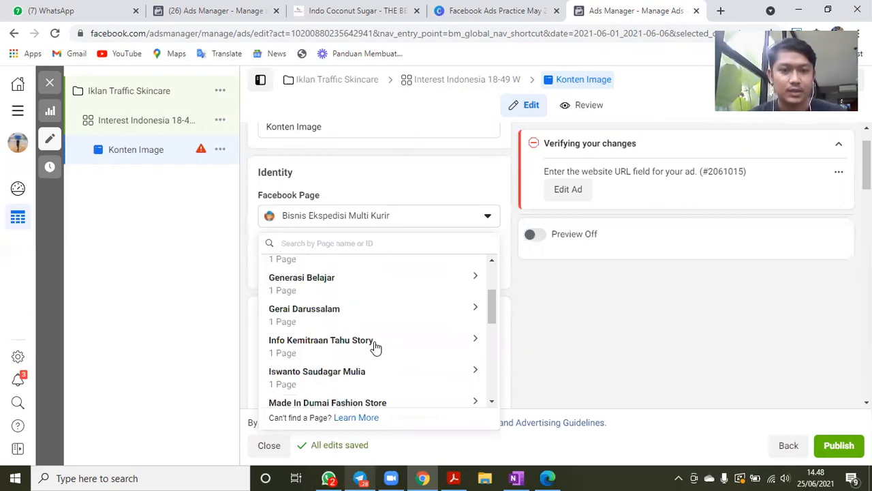
scroll(375, 347, up, 3)
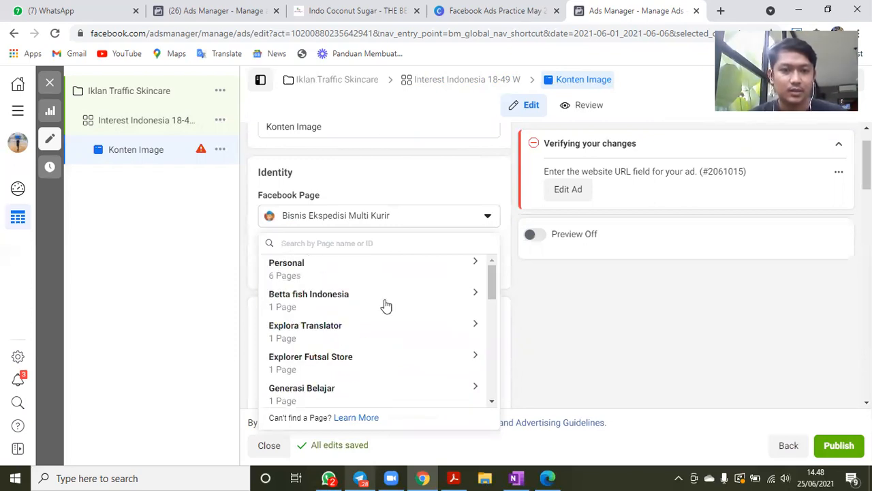
click(377, 272)
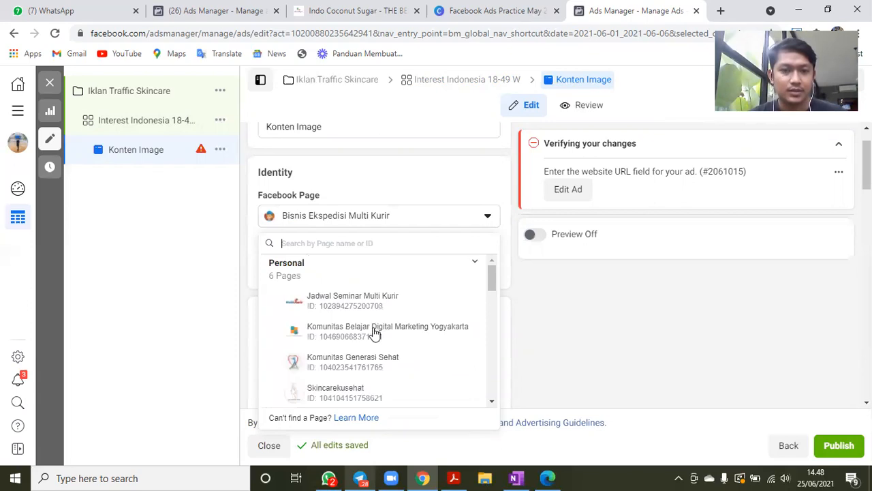
scroll(374, 333, down, 2)
scroll(373, 333, down, 1)
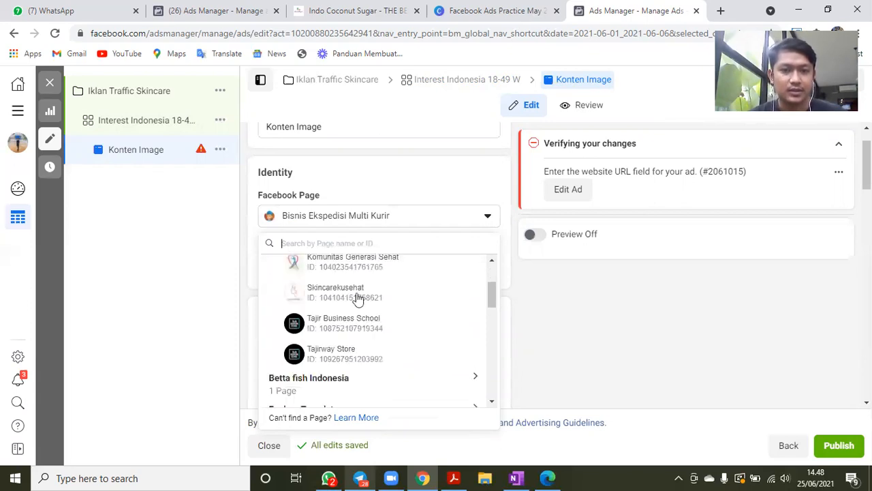
click(358, 298)
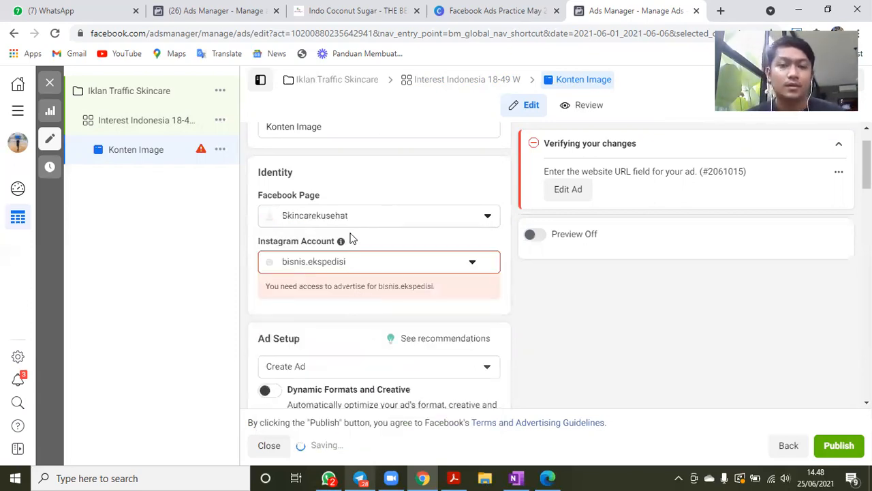
- Check the Instagram account options for the Skincarekusehat page and try to connect an account
click(378, 265)
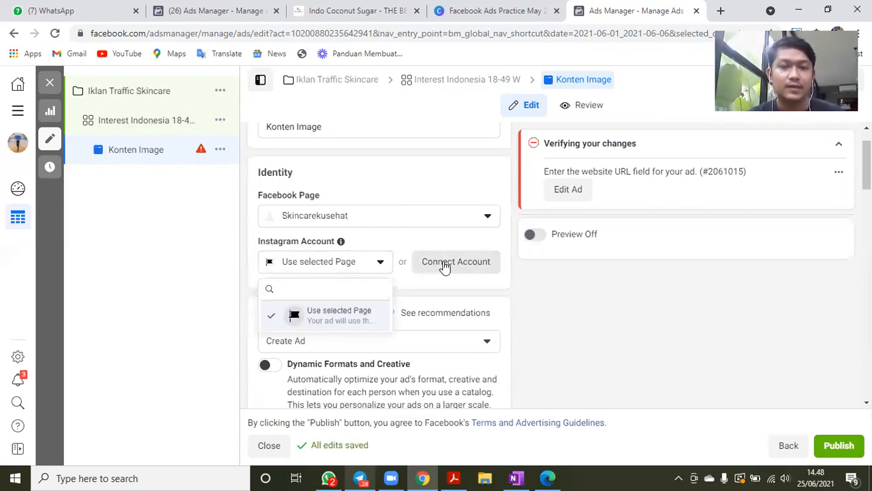
click(444, 266)
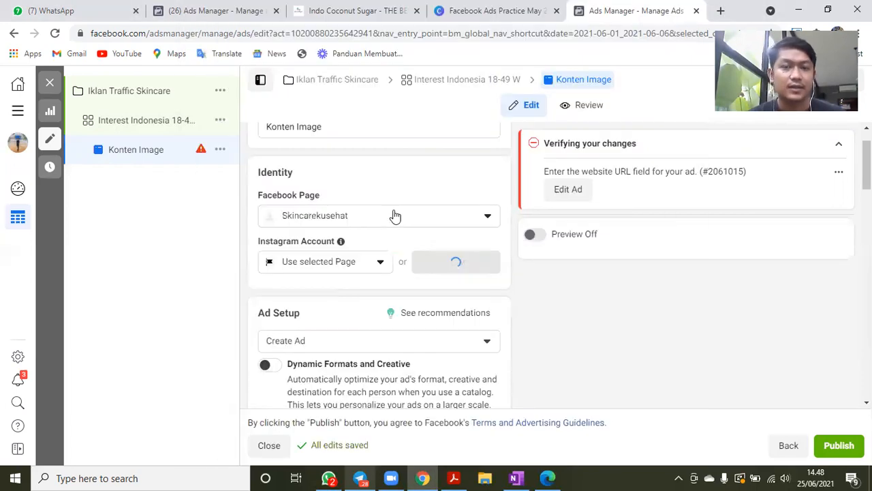
click(395, 216)
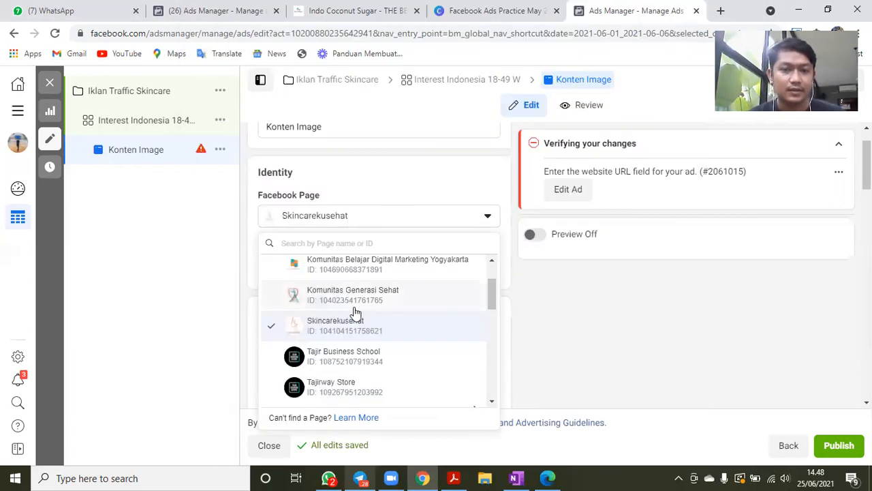
scroll(384, 267, up, 1)
click(423, 217)
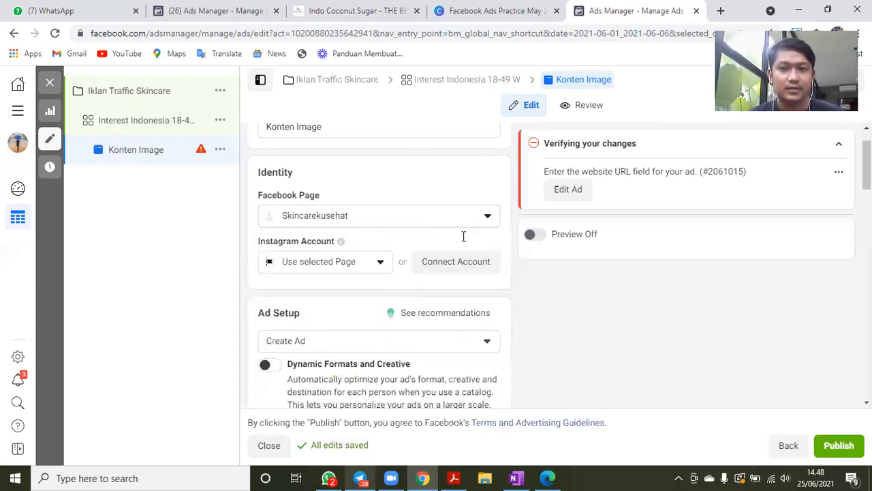
- Change the ad's Facebook Page to Nayla Collagen
scroll(423, 204, down, 2)
scroll(398, 237, up, 1)
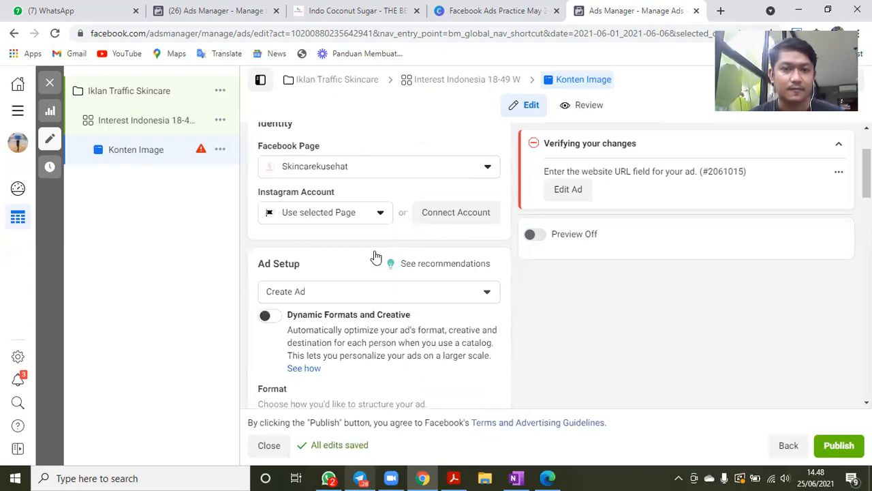
scroll(376, 257, up, 1)
click(376, 256)
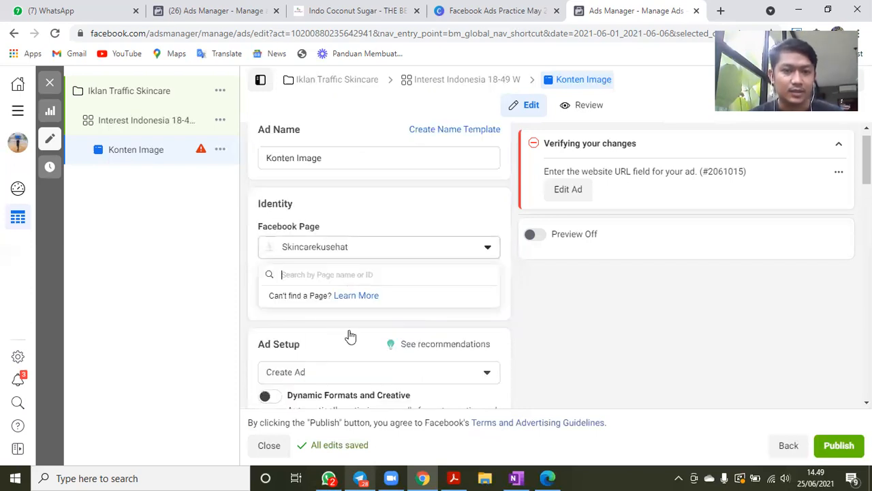
scroll(350, 336, down, 2)
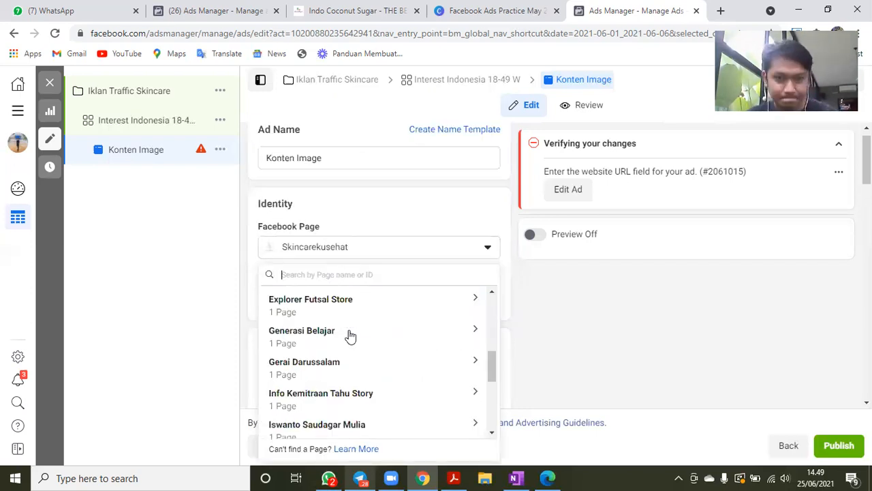
scroll(350, 336, down, 5)
scroll(368, 297, down, 1)
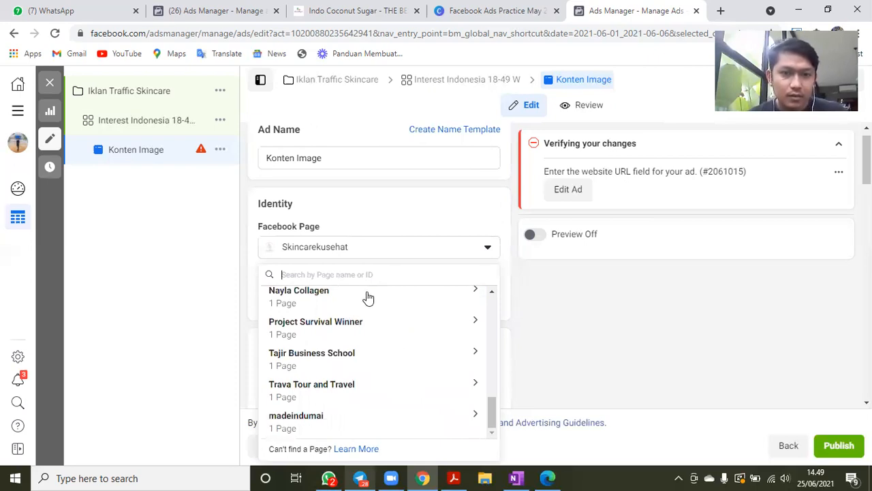
click(367, 297)
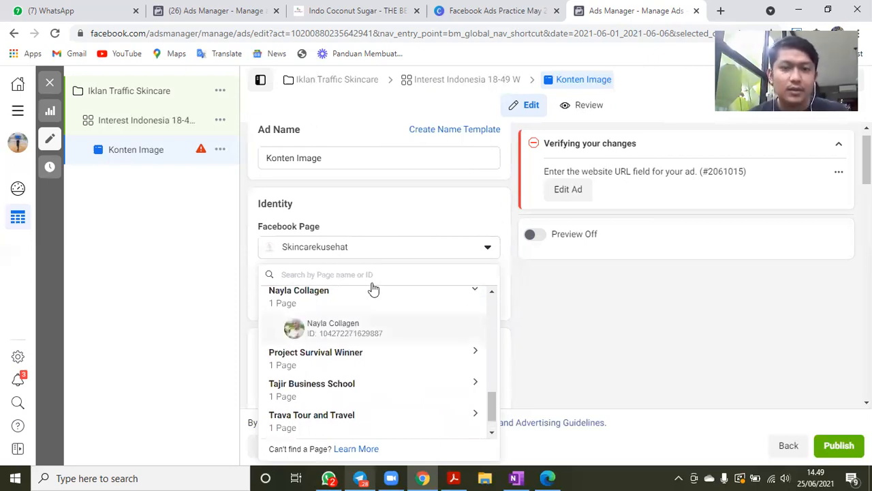
click(373, 289)
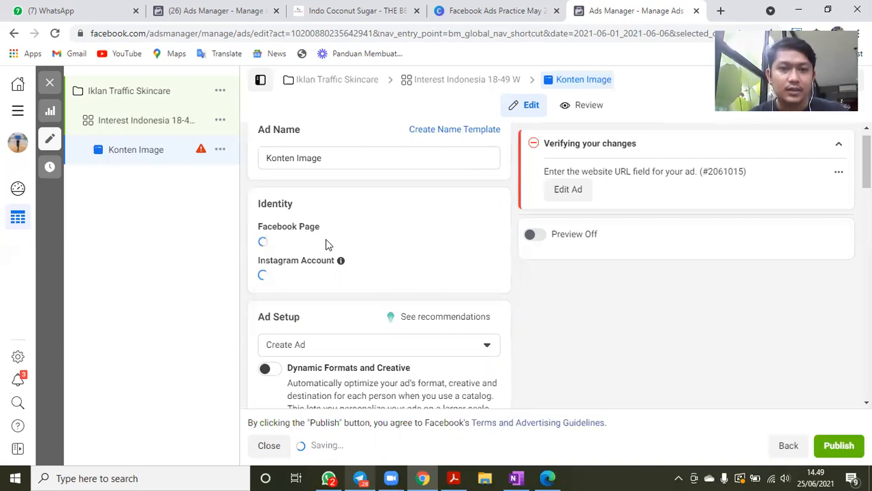
- Switch the Konten Image ad's setup from creating a new ad to Use Existing Post
scroll(450, 284, down, 2)
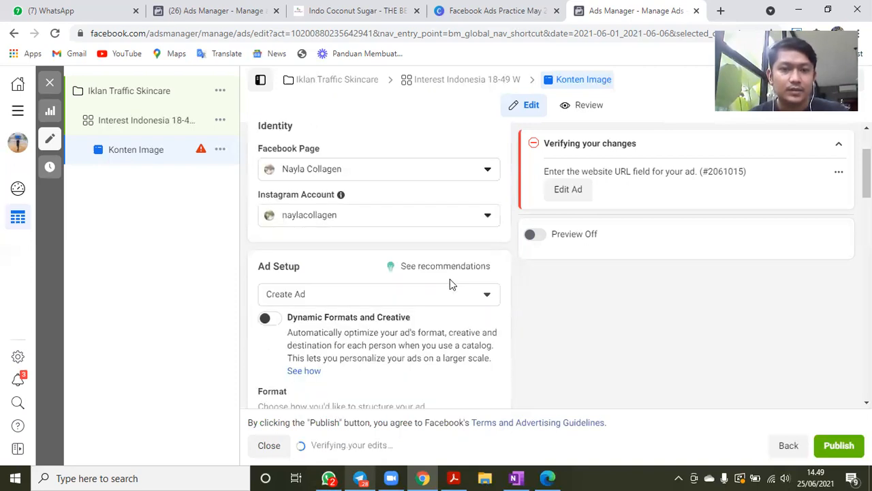
scroll(449, 284, down, 3)
scroll(449, 284, up, 2)
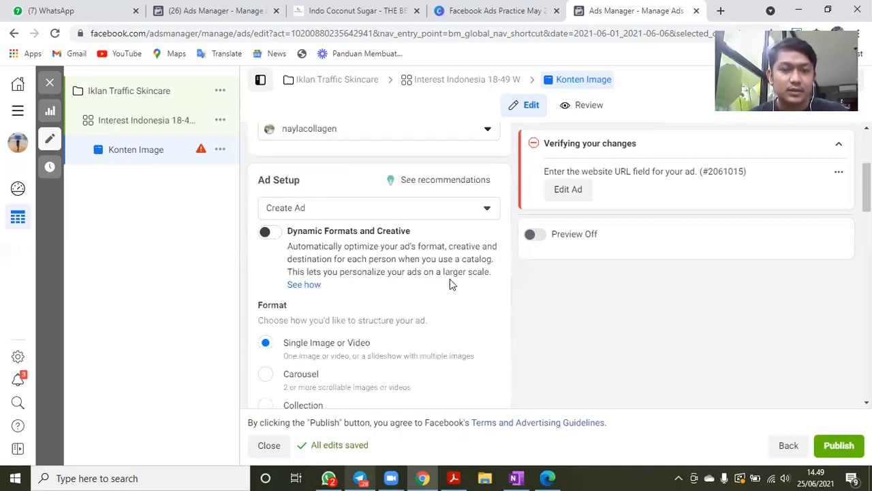
scroll(450, 284, down, 1)
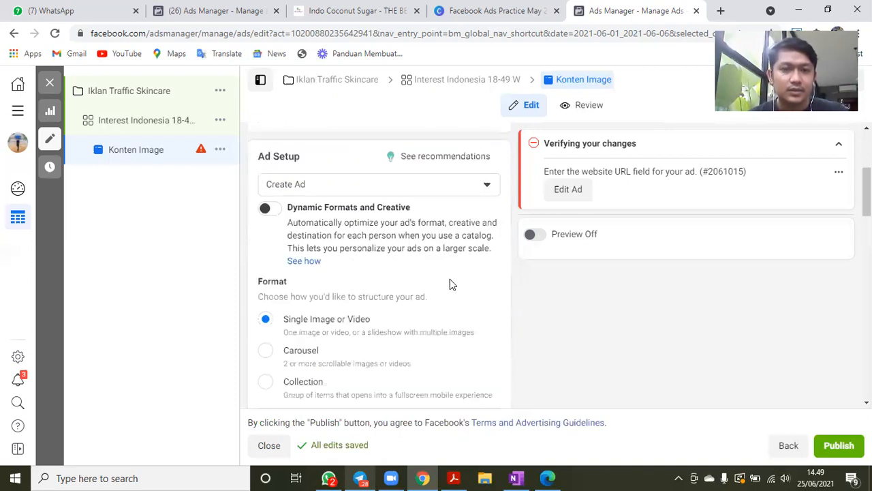
click(342, 187)
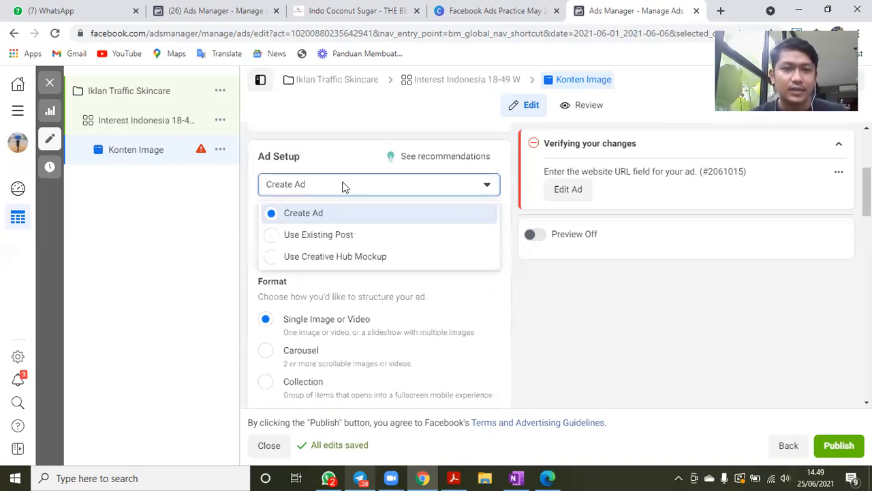
click(307, 245)
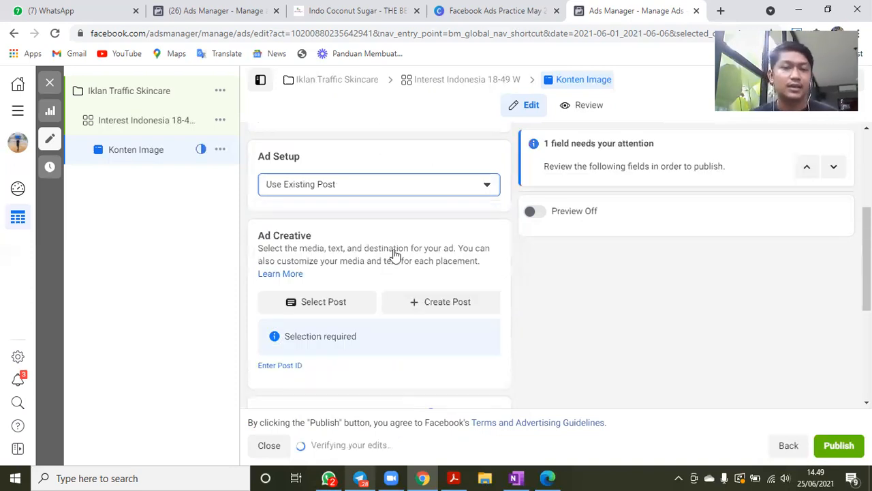
- Select the Facebook photo post "Rahasia Kulit Wajah" dated Mar 22, 2021 as the ad creative and dismiss the missing-URL warning
scroll(334, 258, down, 2)
click(323, 254)
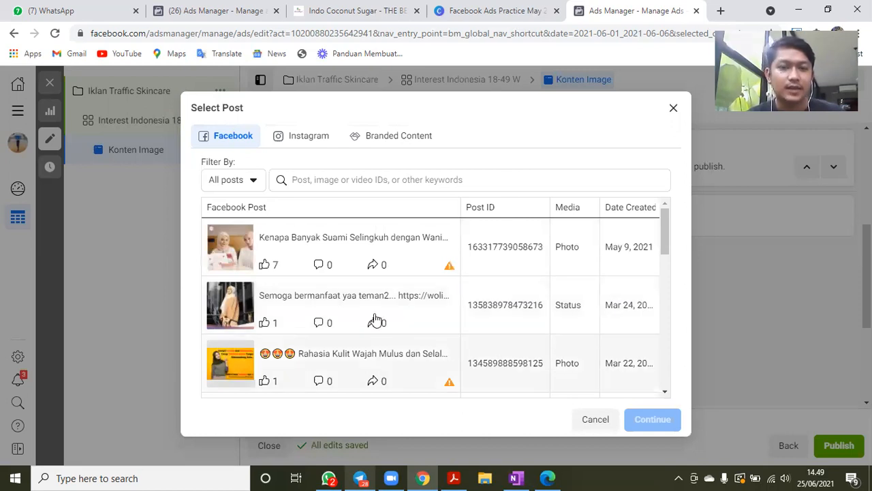
scroll(376, 320, down, 1)
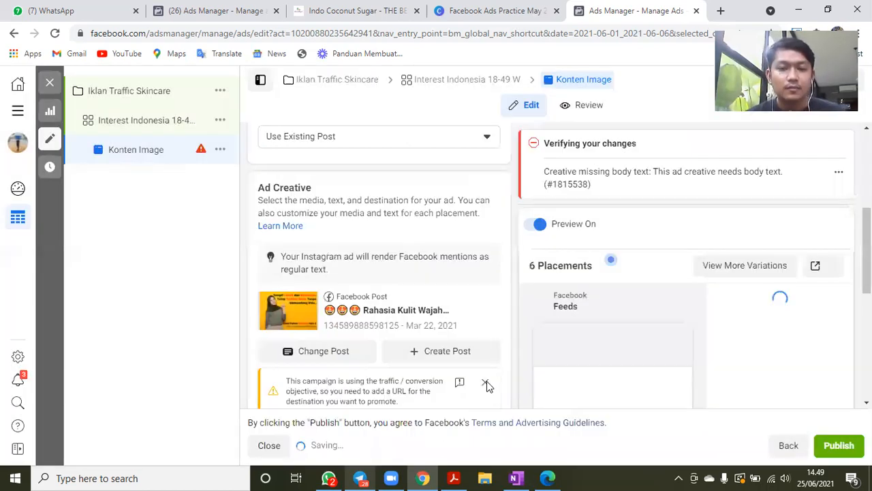
click(485, 336)
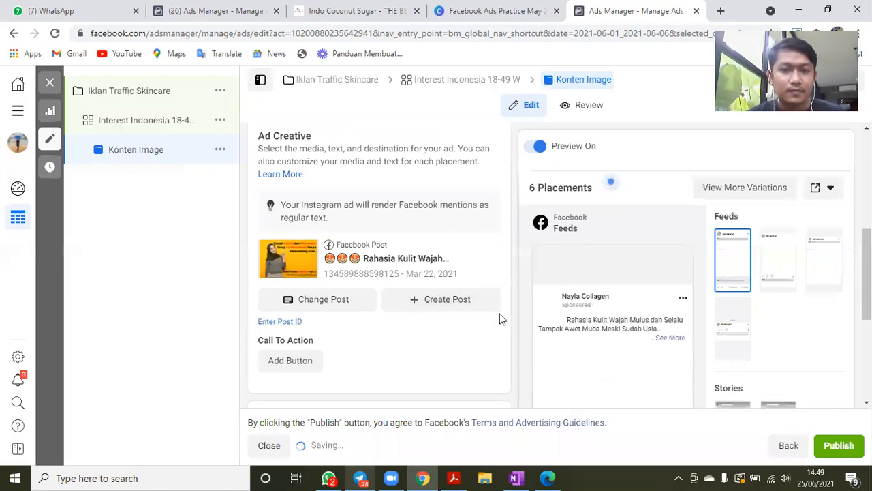
- Review the ad's feed preview, call-to-action, tracking and identity settings, and try to publish the ad
scroll(477, 318, down, 2)
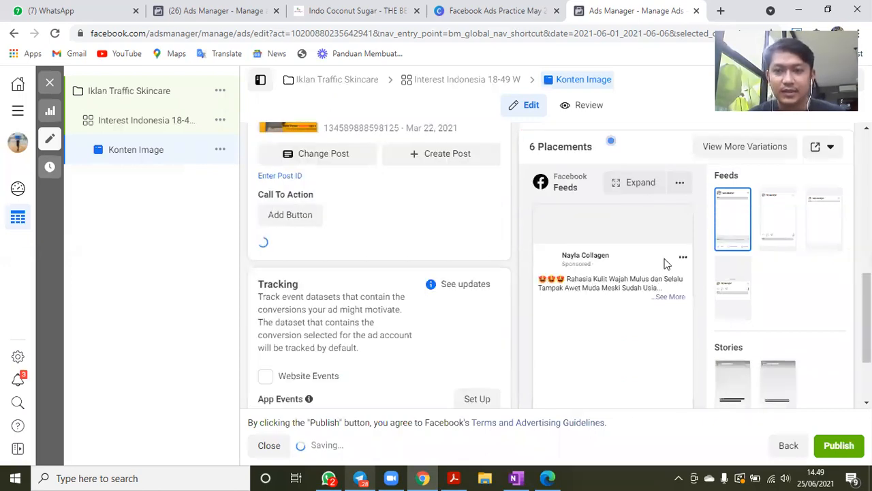
scroll(641, 259, down, 1)
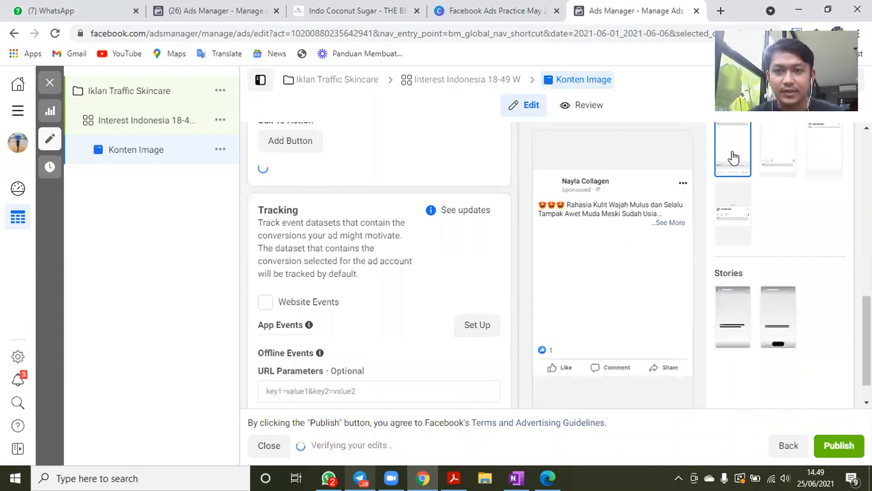
scroll(776, 220, up, 1)
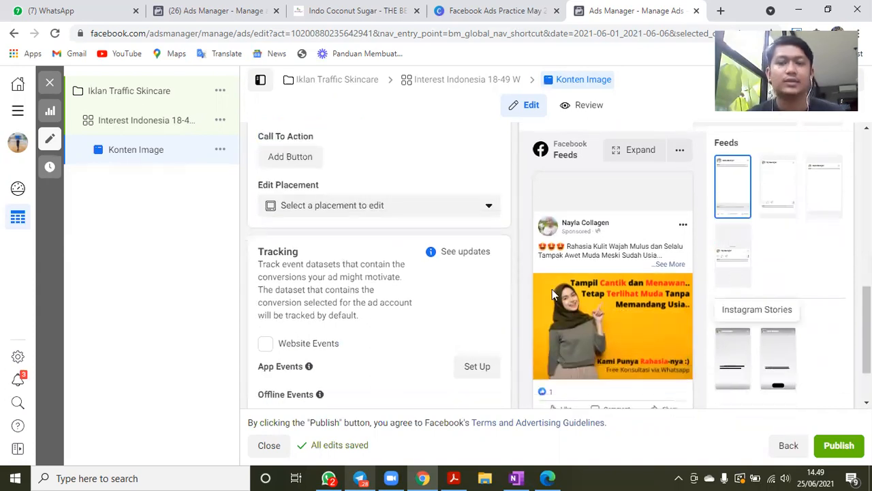
scroll(551, 289, down, 2)
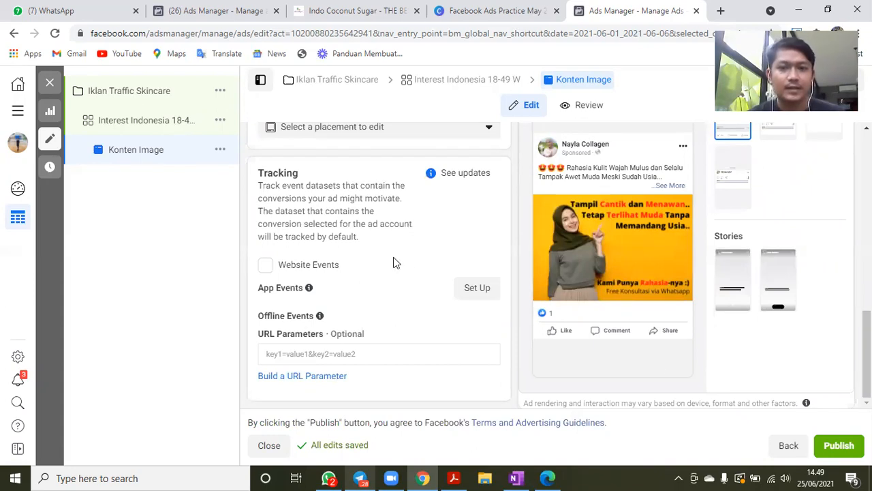
scroll(395, 263, up, 5)
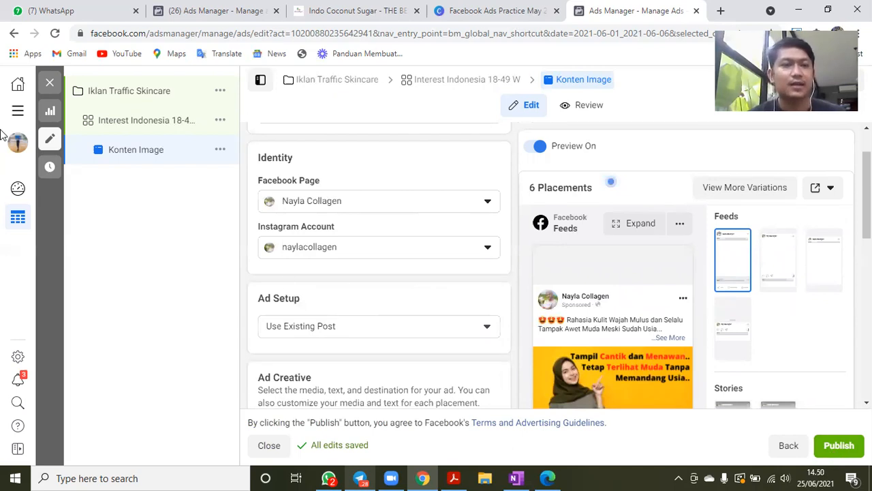
click(836, 457)
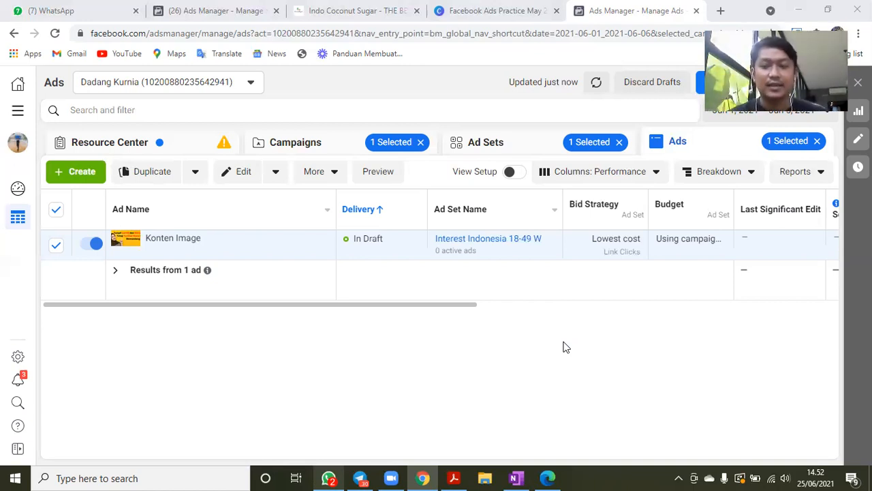
- Switch to WhatsApp Web and retry its connection to the phone
click(105, 6)
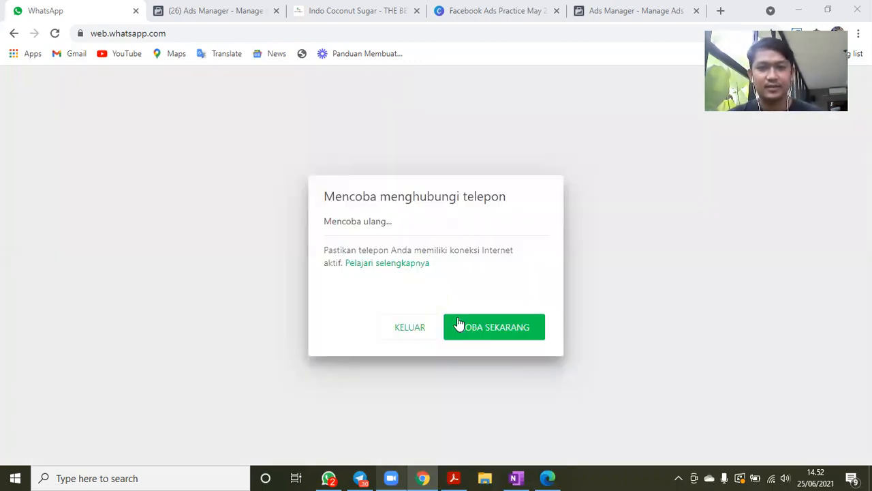
click(211, 7)
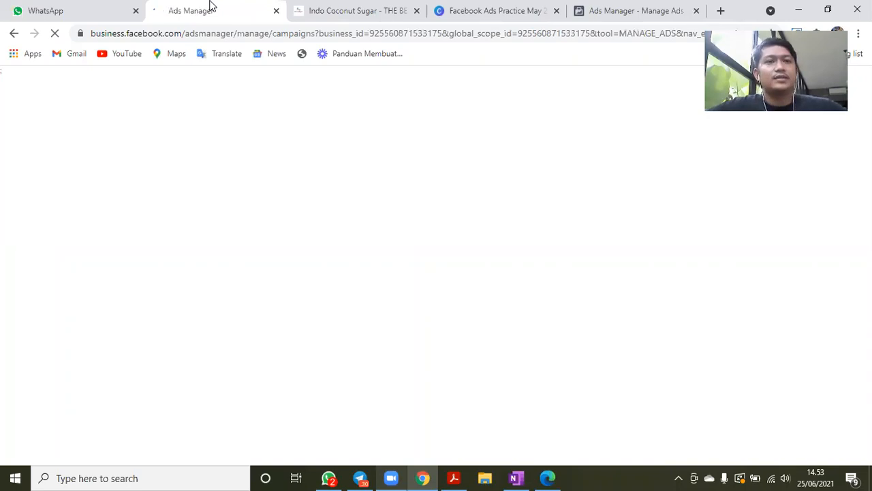
click(85, 5)
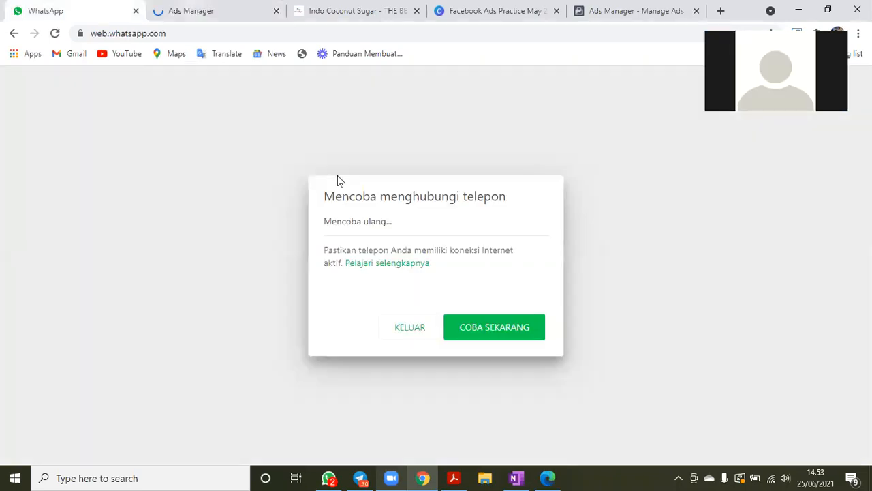
click(471, 317)
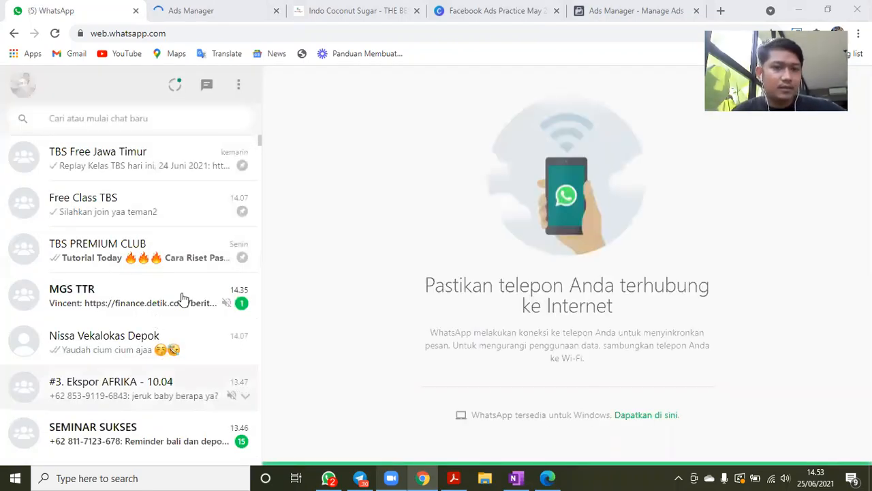
- Look through the chat list and search the chats for "fb ads"
scroll(183, 297, down, 3)
scroll(182, 298, down, 4)
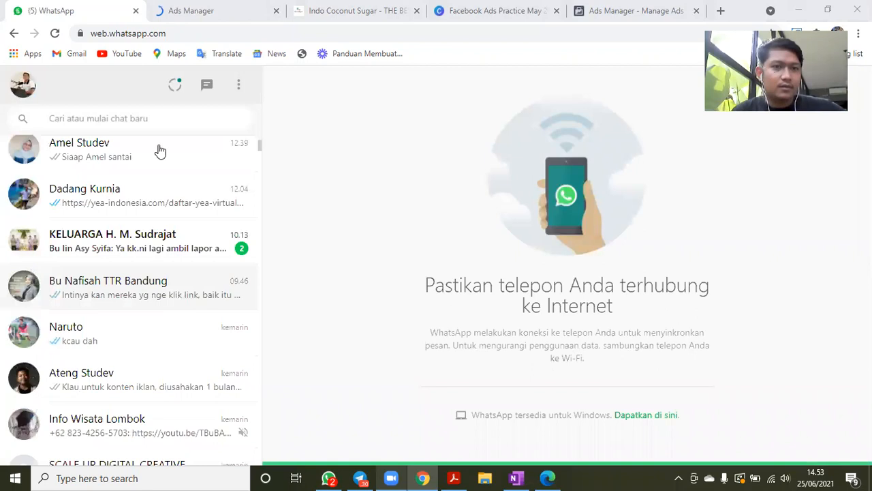
click(149, 119)
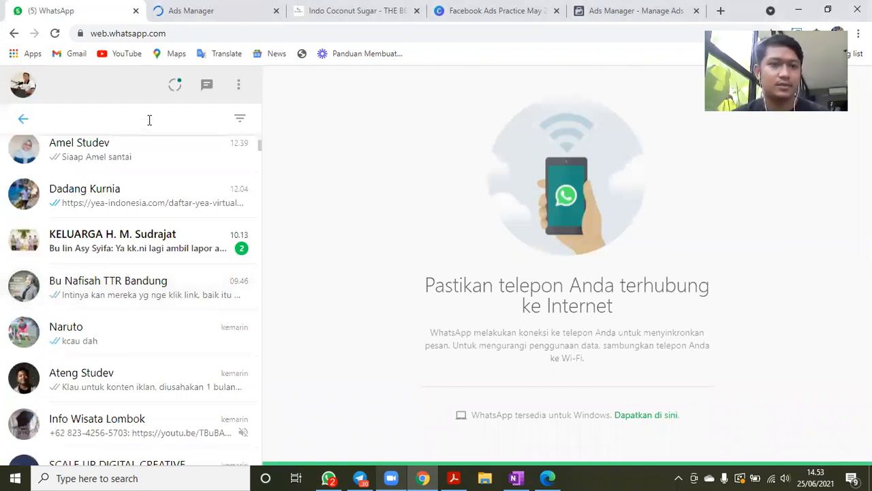
text(fb ads)
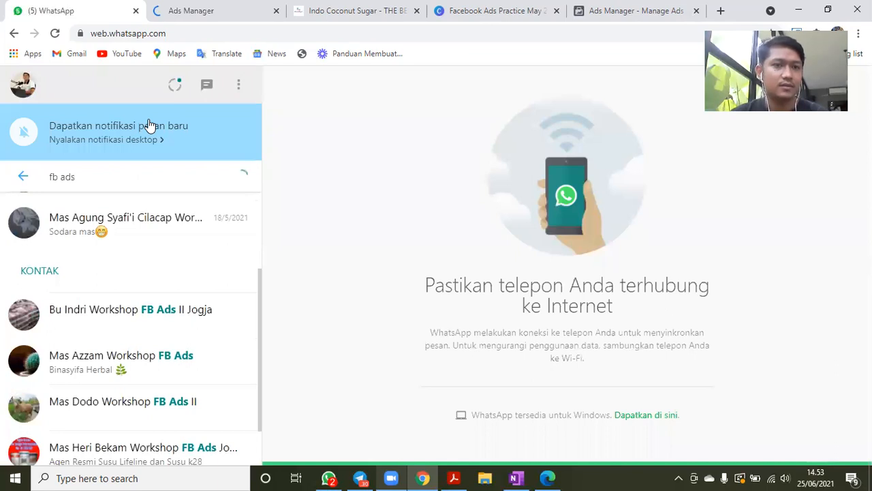
- Change the chat search to "faceboo"
key(BackSpace)
key(BackSpace)
key(BackSpace)
key(BackSpace)
key(BackSpace)
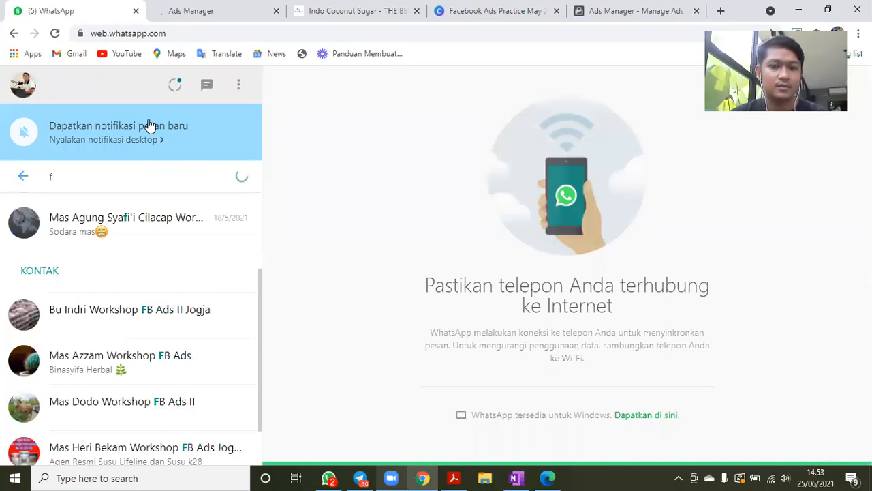
text(aceboo)
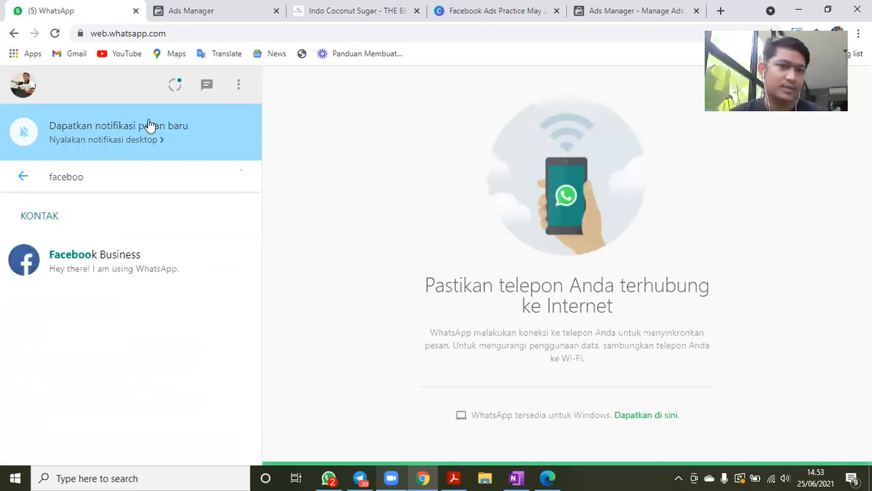
- Change the chat search to "fb" and open the Silaturahmi FB ads JATENG group chat
key(BackSpace)
key(BackSpace)
key(BackSpace)
key(BackSpace)
key(BackSpace)
key(BackSpace)
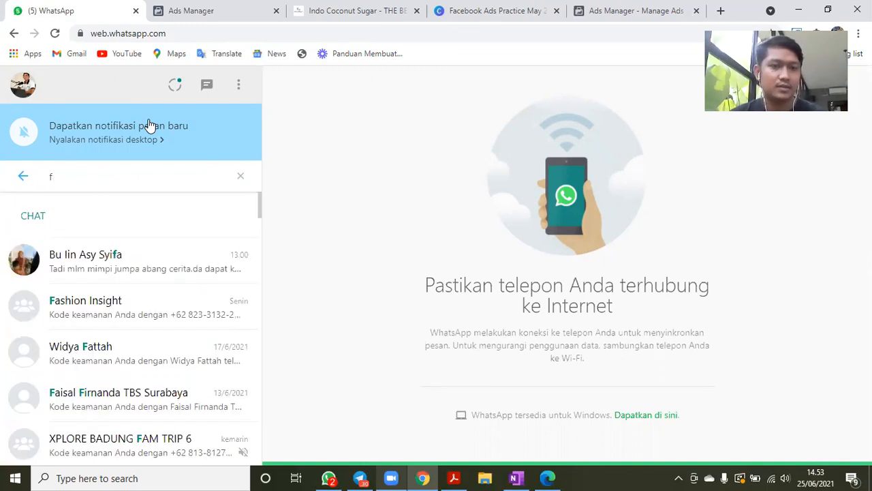
text(b)
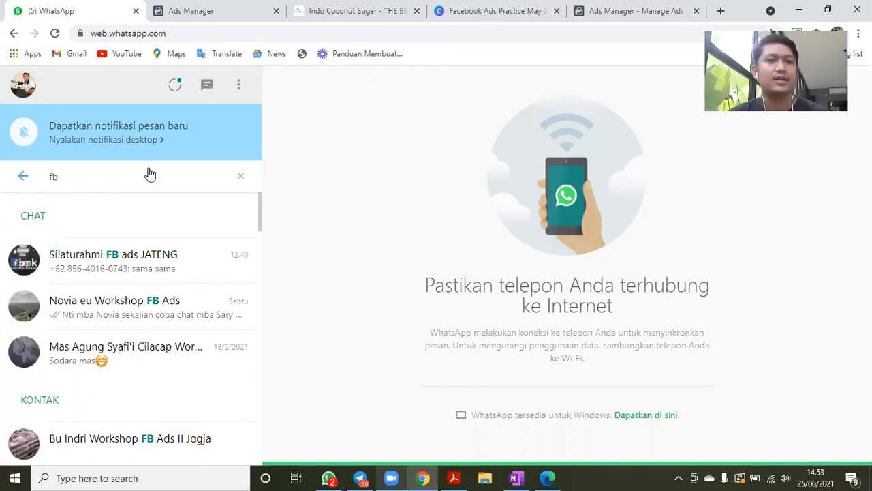
click(156, 268)
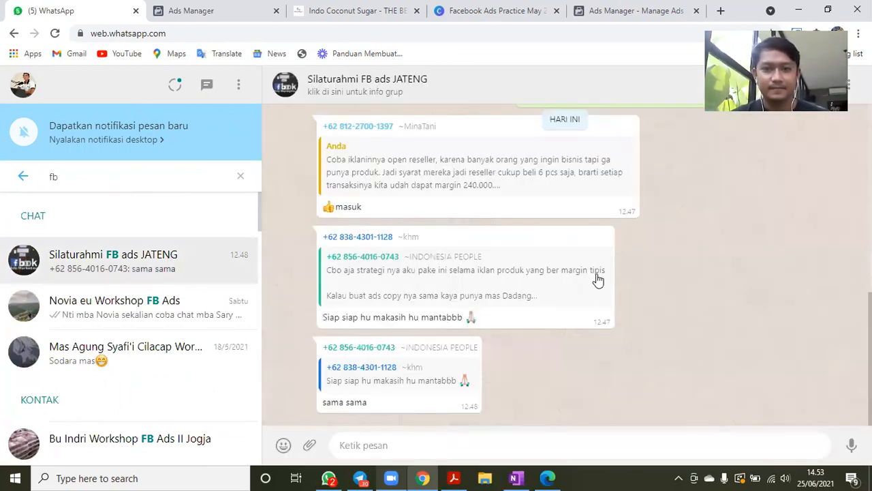
- Find the group message asking how to budget ads for hijabs with a 15-40 ribu margin and highlight its text
scroll(594, 313, up, 2)
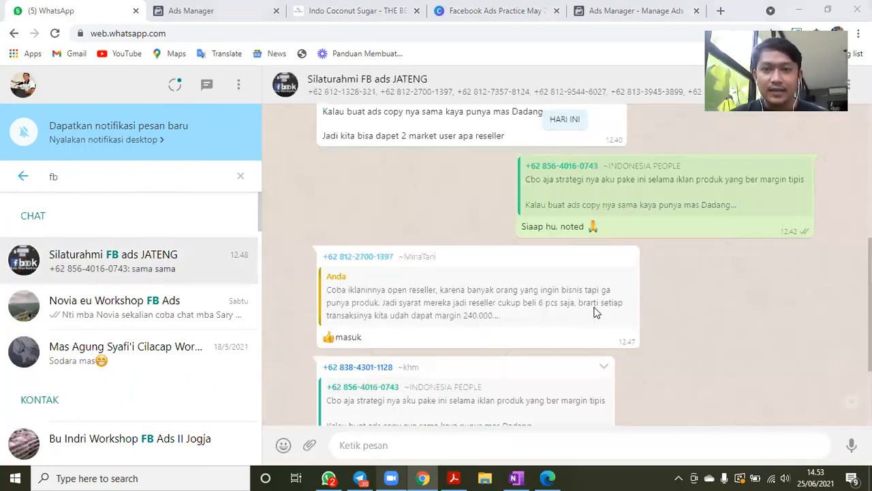
scroll(586, 272, up, 3)
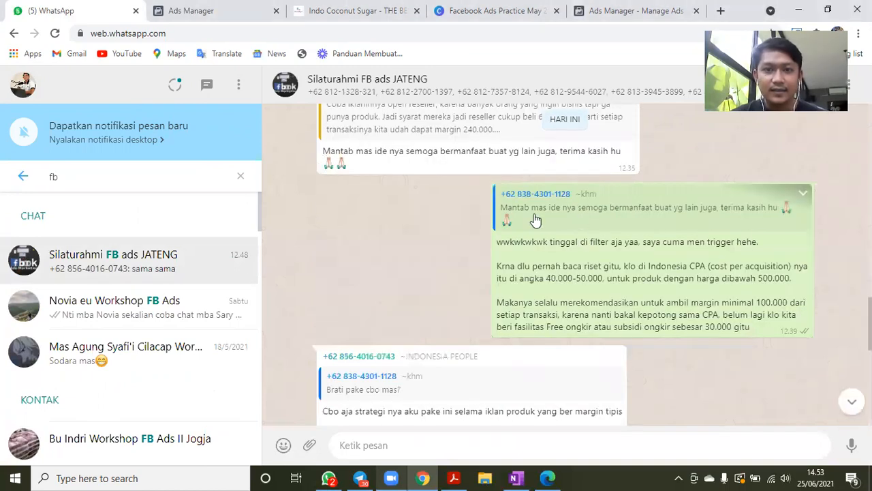
click(517, 224)
click(506, 245)
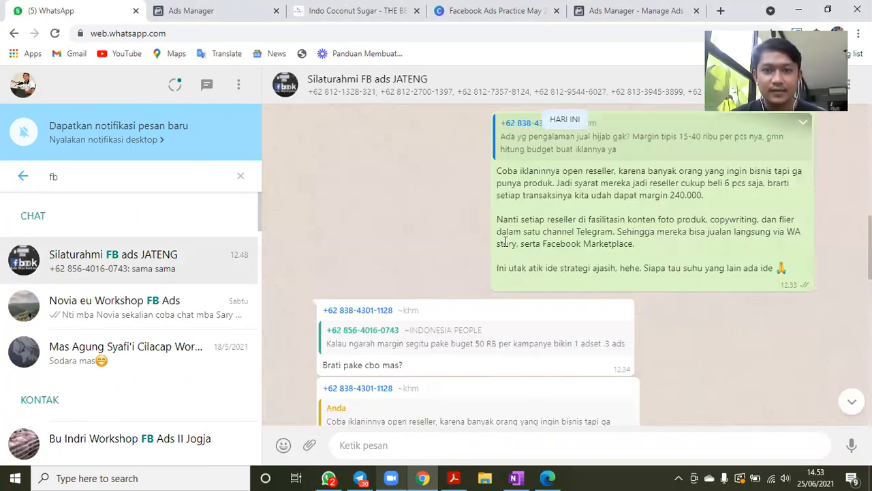
scroll(570, 220, up, 1)
click(572, 216)
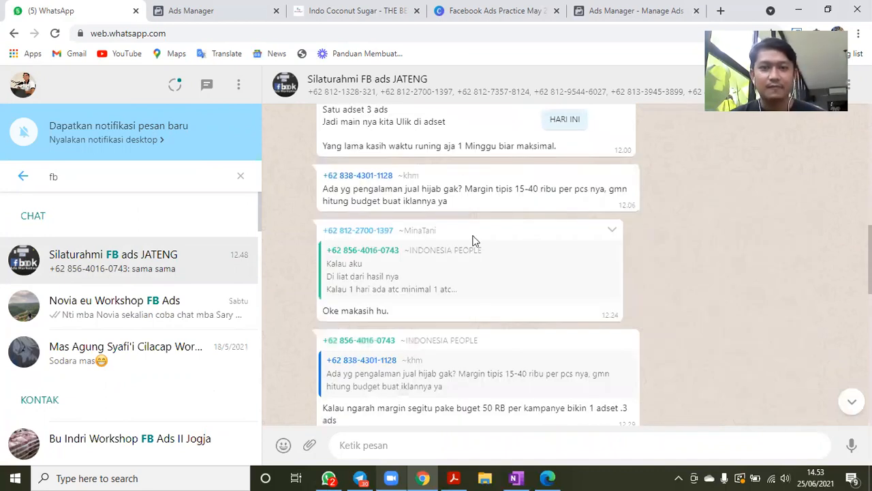
scroll(502, 263, up, 1)
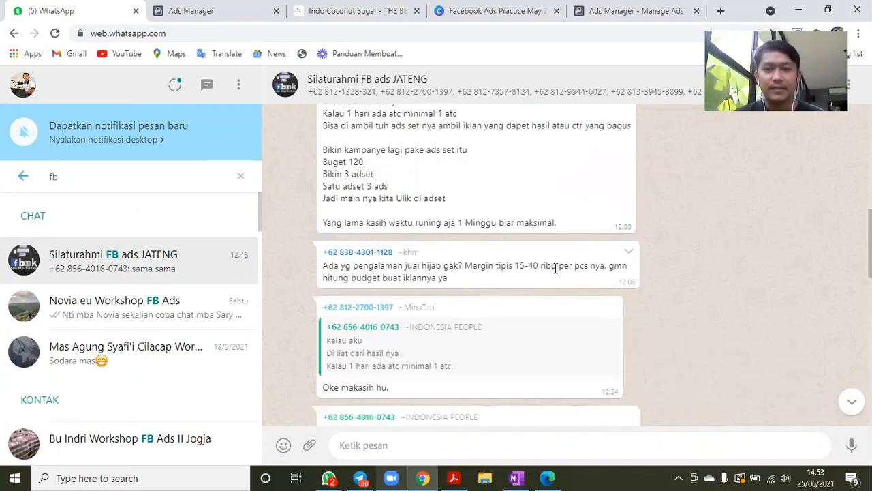
triple_click(305, 265)
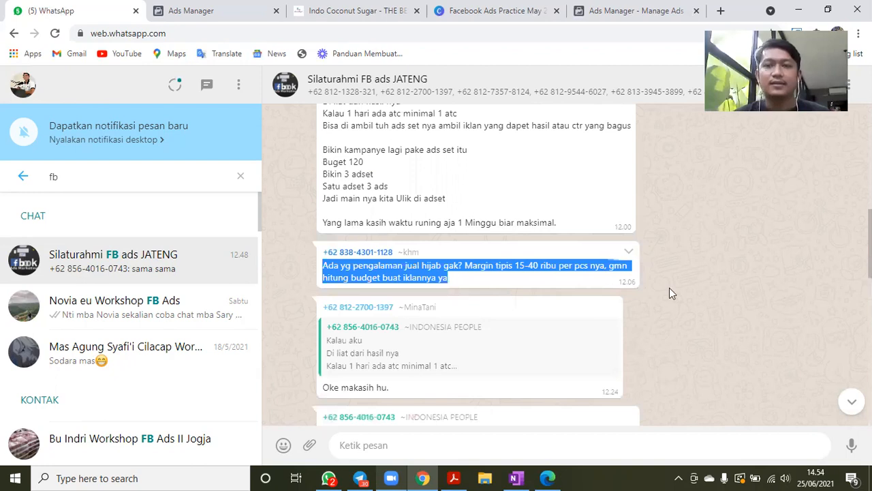
- Find the reply recommending open-reseller ads and highlight its 240.000 margin figure
scroll(669, 288, down, 6)
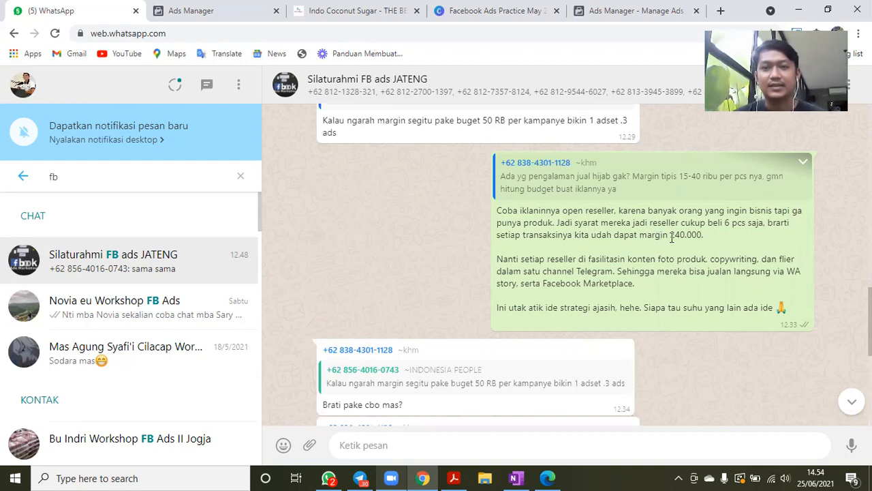
drag(704, 234, 669, 234)
click(700, 183)
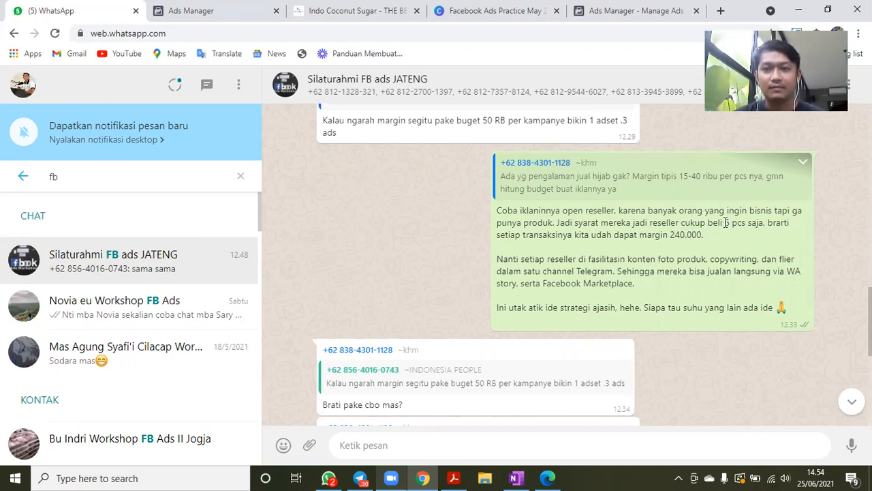
drag(763, 223, 669, 235)
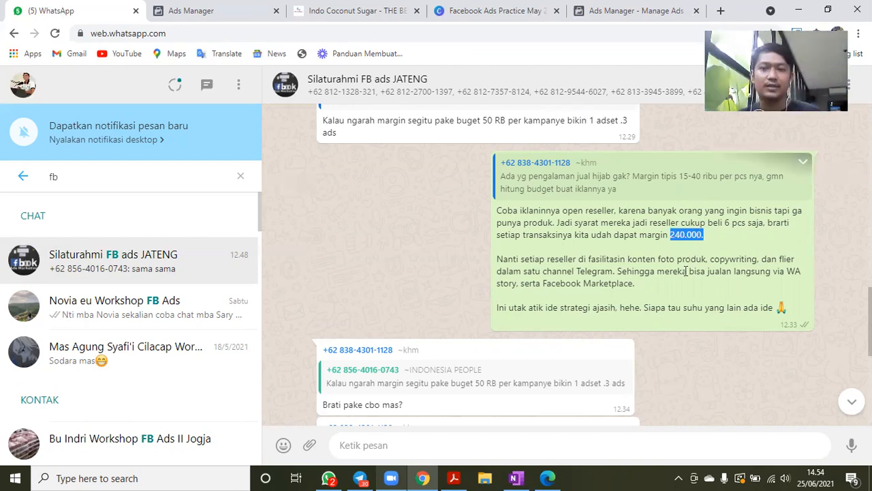
- Highlight "channel Telegram" and "Facebook Marketplace" in the open-reseller reply
scroll(634, 248, down, 1)
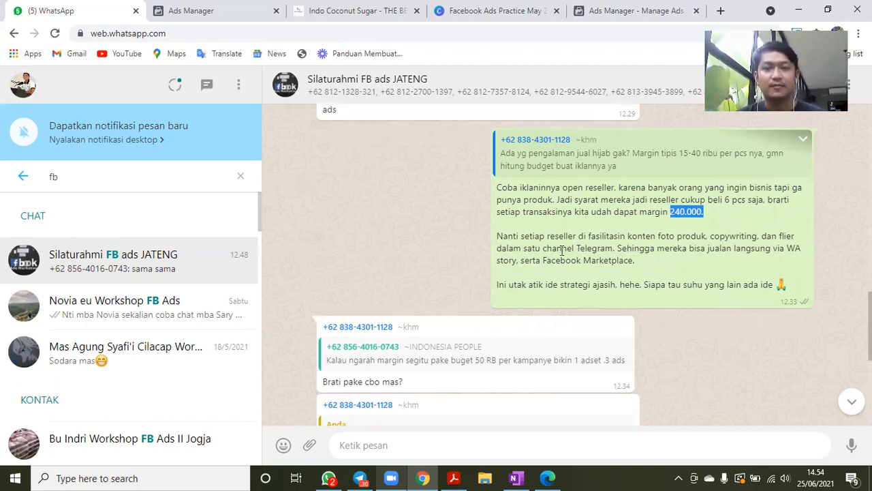
drag(543, 249, 614, 248)
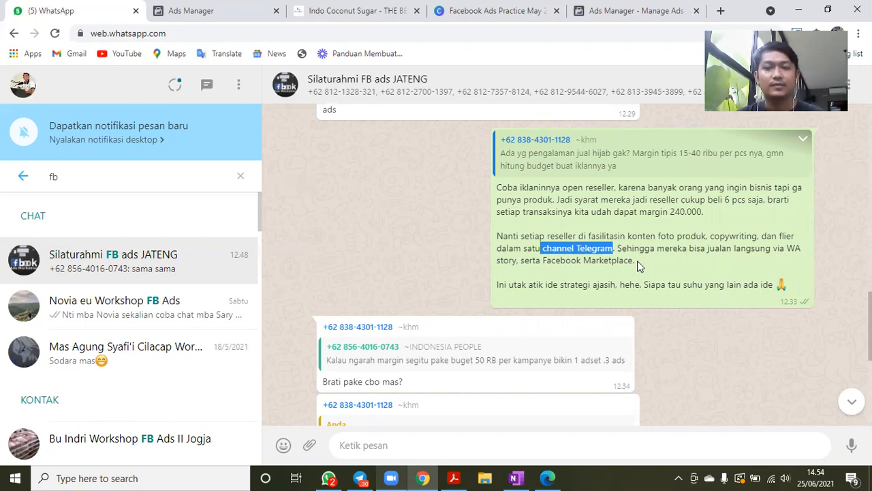
drag(632, 260, 546, 260)
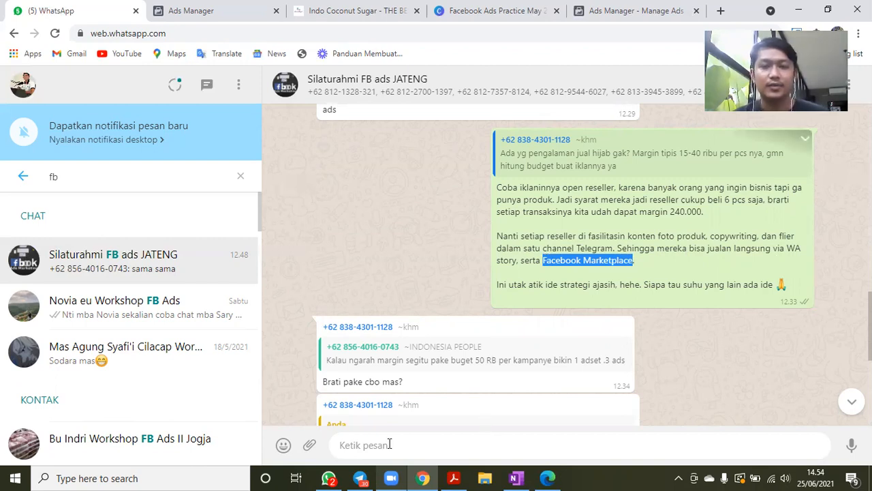
- Find the group reply about cost per acquisition in Indonesia and highlight its 500.000 product price limit
scroll(529, 249, down, 1)
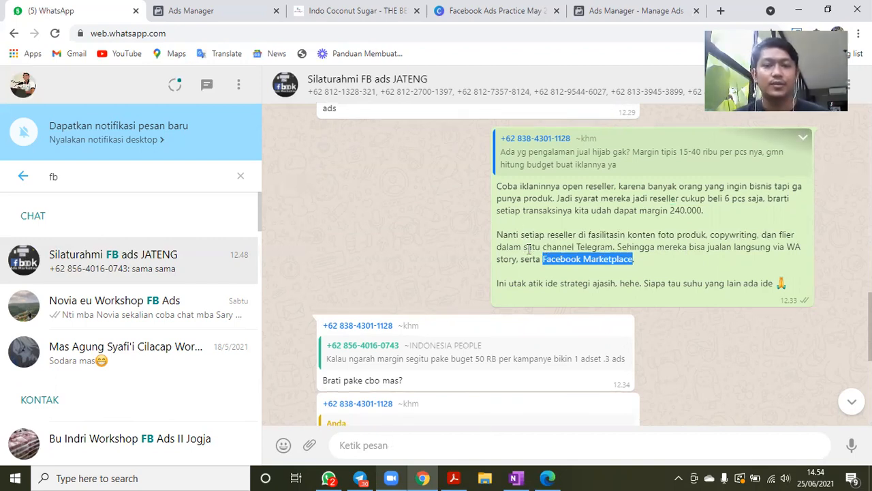
scroll(529, 249, down, 4)
scroll(533, 225, down, 2)
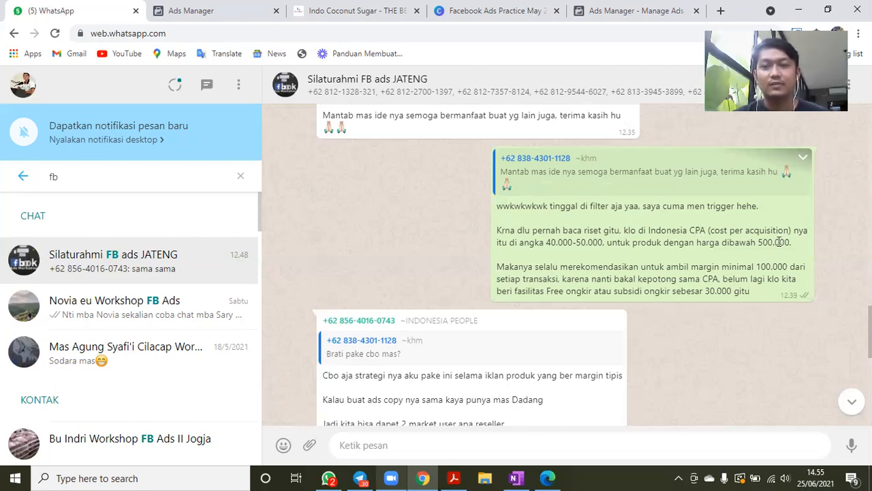
double_click(757, 242)
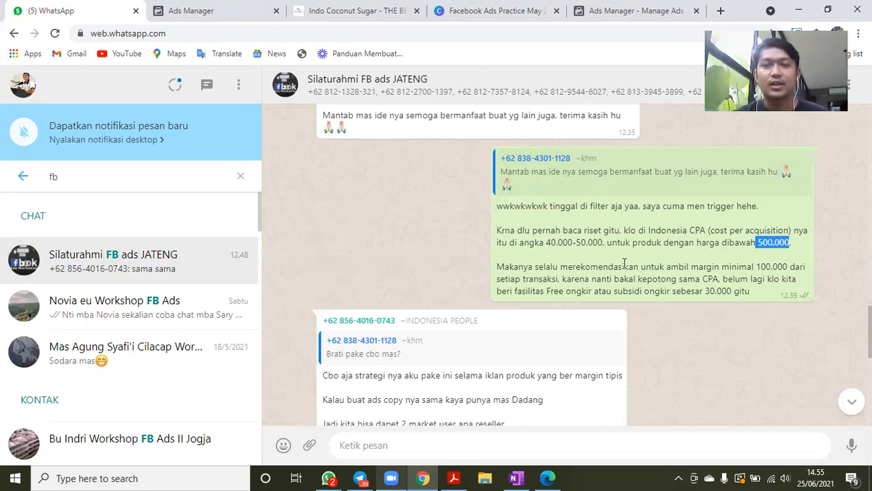
- Highlight the 100.000 minimum margin, "Free ongkir" and the 30.000 shipping subsidy in the cost-per-acquisition reply
scroll(727, 263, down, 1)
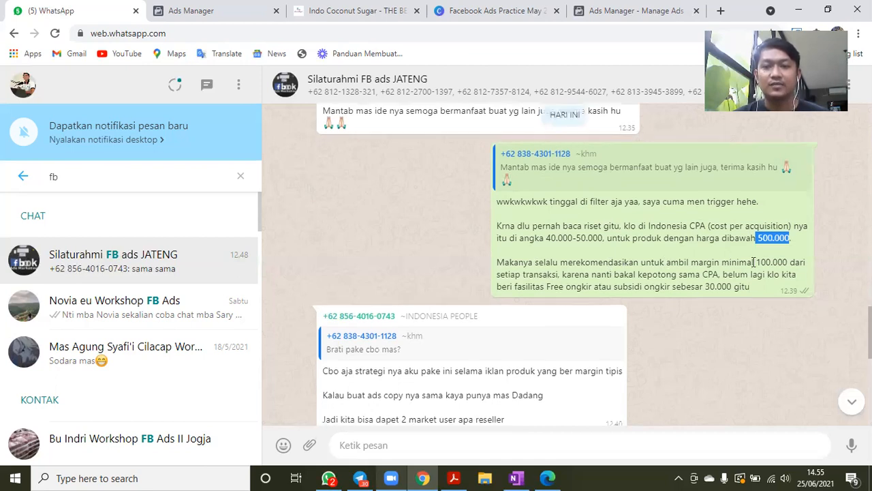
drag(755, 261, 787, 262)
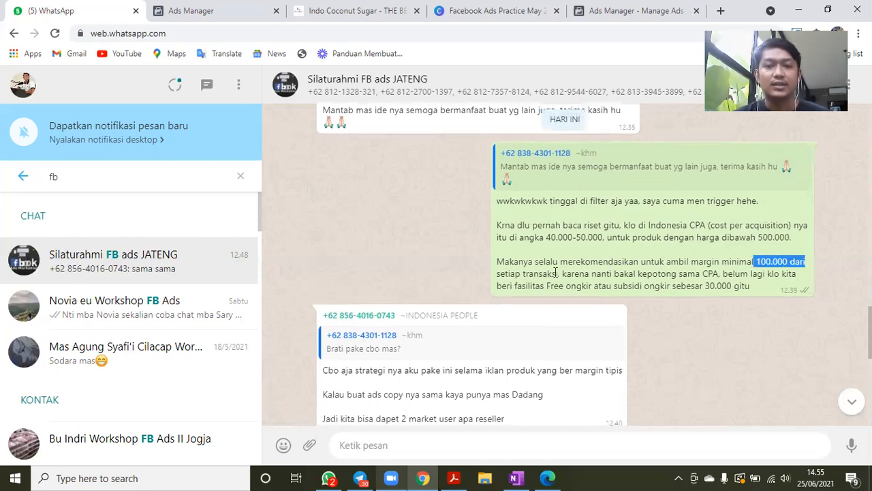
click(597, 273)
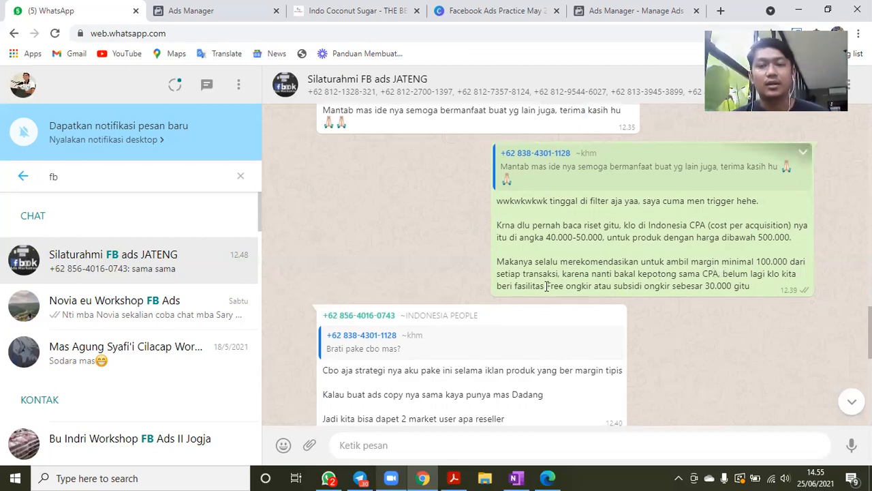
drag(547, 287, 590, 286)
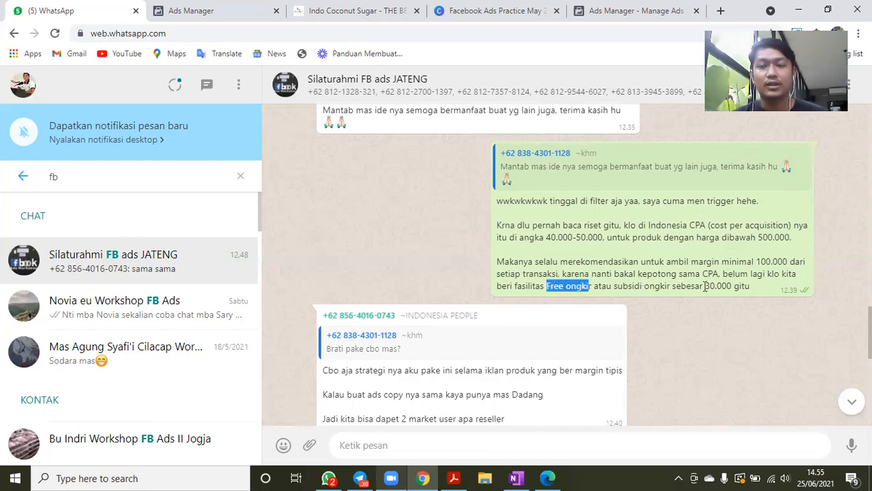
drag(704, 286, 749, 286)
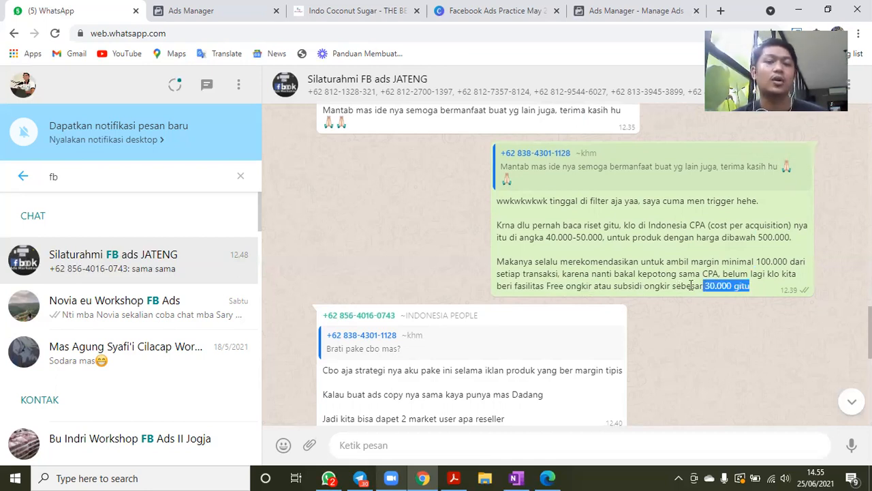
- Switch to the Facebook Ads Practice May 2021 presentation in Canva, collapse the templates panel and show the Today's Agenda slide
click(496, 11)
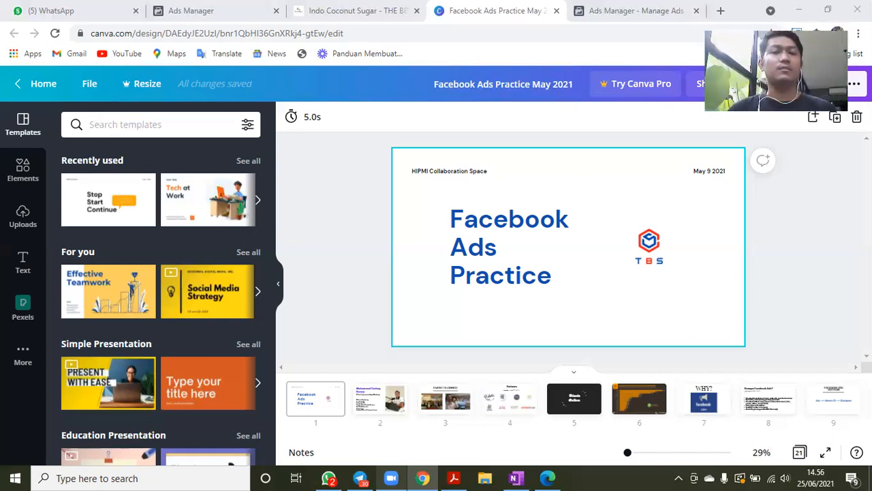
click(280, 284)
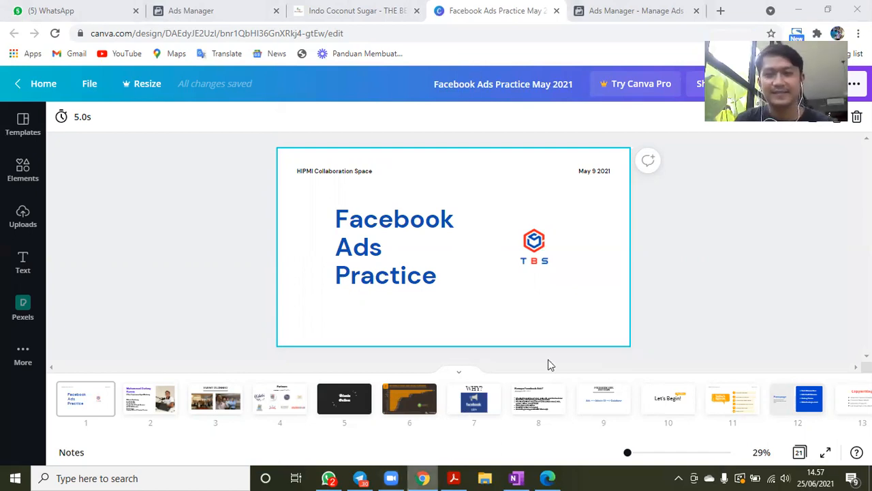
click(730, 406)
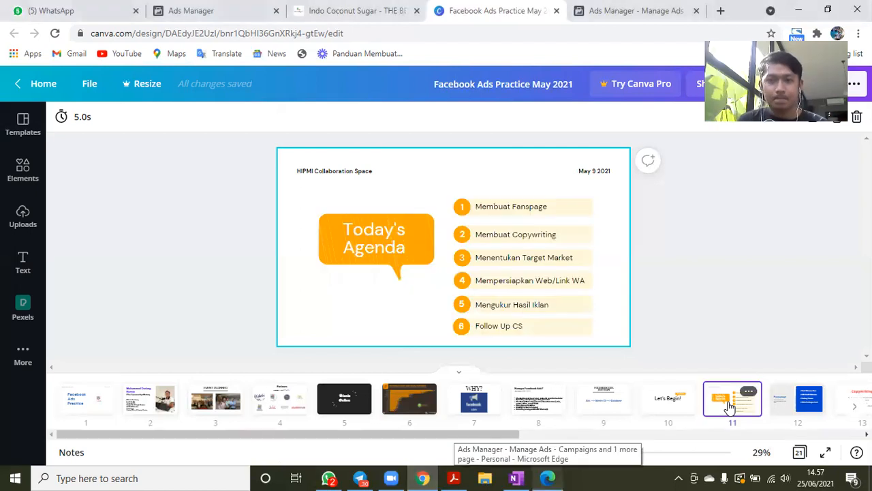
- Advance through the presentation from the agenda, past Setting Payment, to the Setting Audience slide
key(Right)
key(Right)
key(Right)
key(Right)
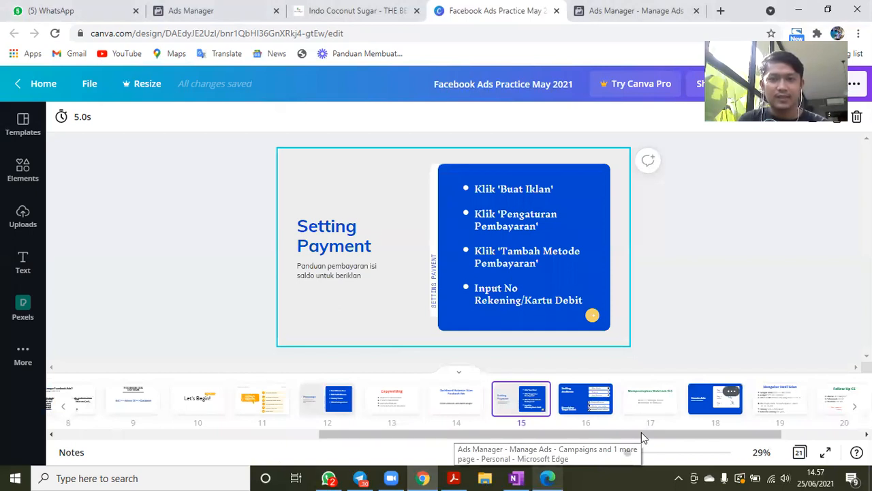
key(Right)
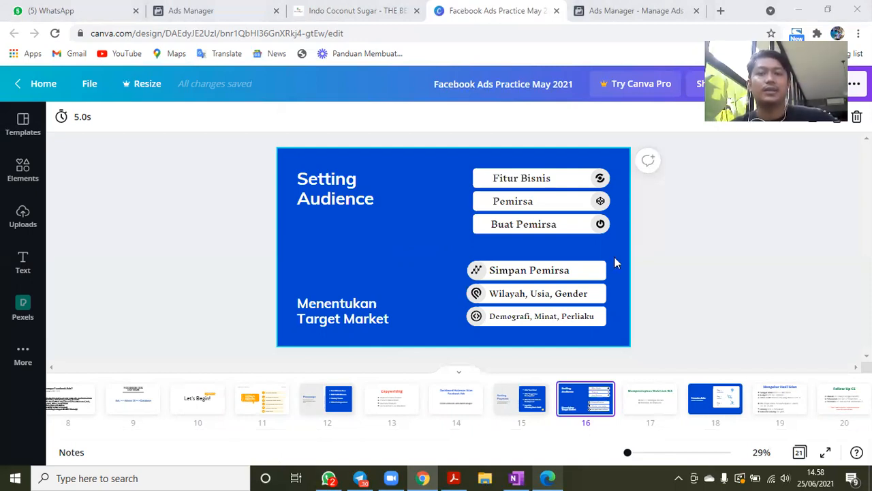
- Show the Mempersiapkan Web/Link WA and Create Ads slides, ending on the Mengukur Hasil Iklan slide
click(633, 402)
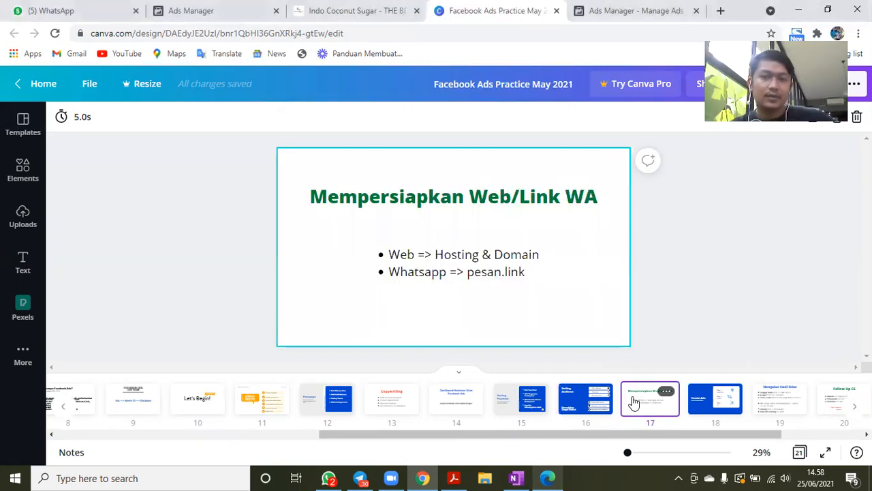
click(703, 406)
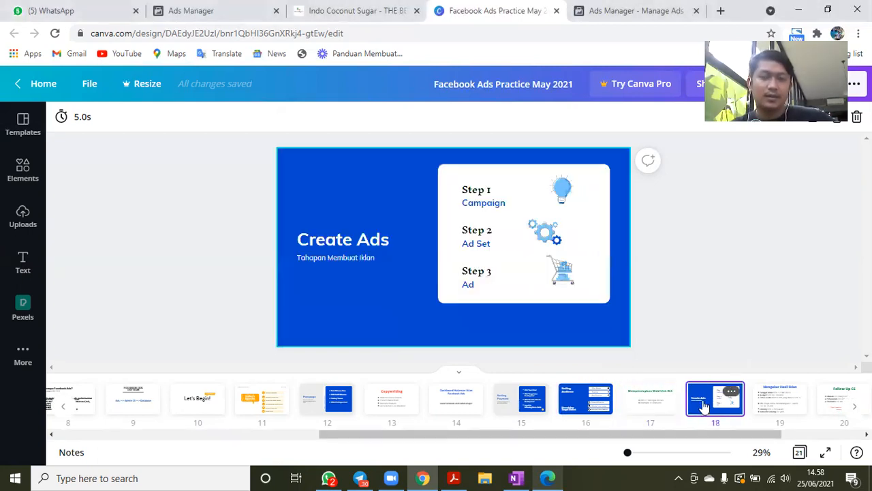
click(772, 404)
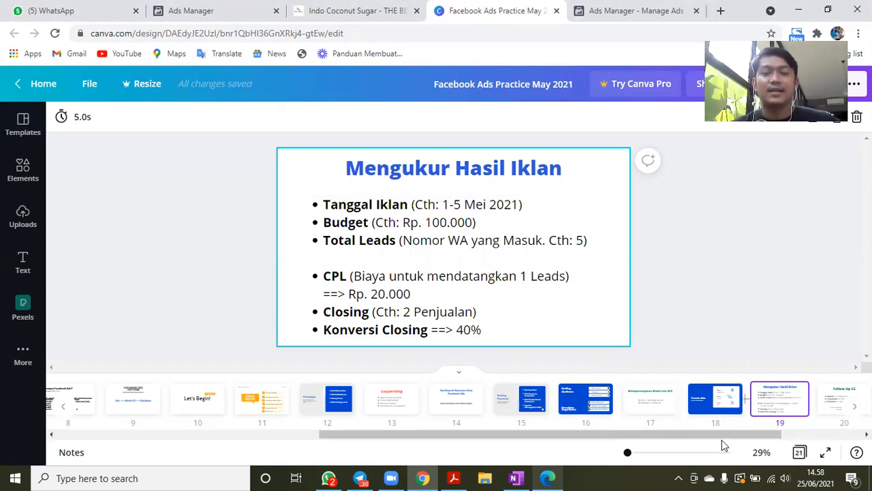
- Examine the cost-per-lead example in the Mengukur Hasil Iklan text, and move on to the Follow Up CS slide
drag(722, 435, 766, 434)
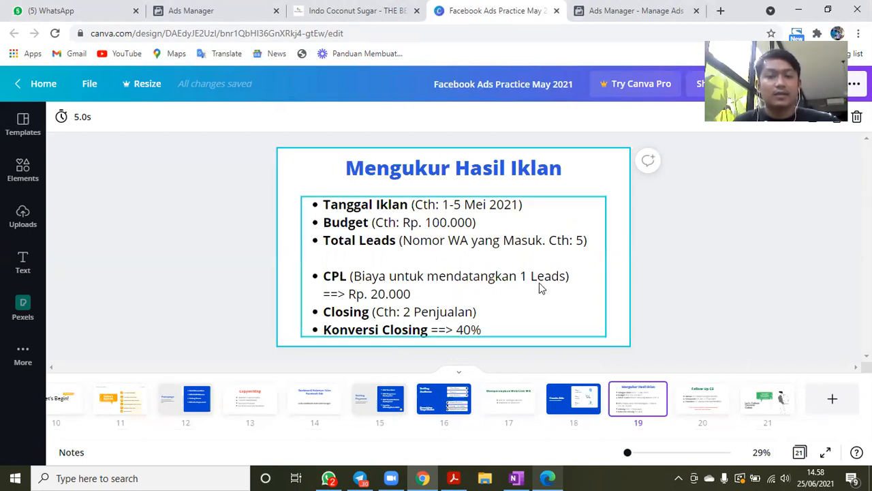
click(408, 298)
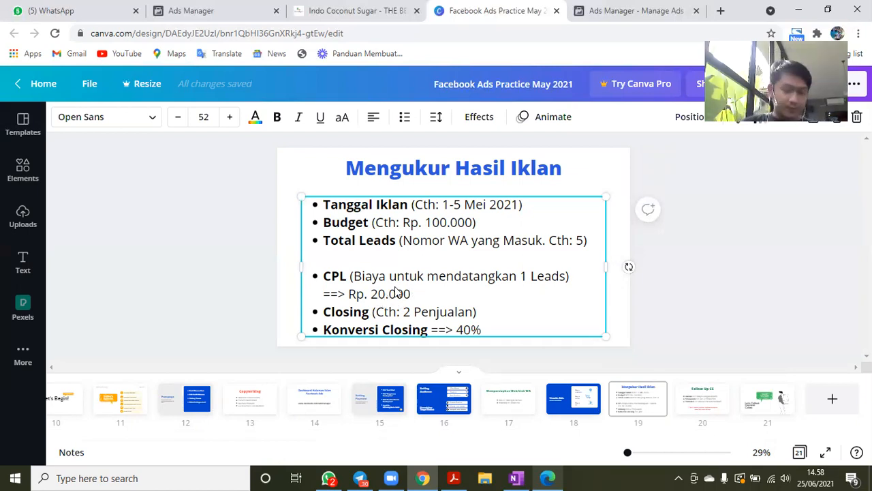
mouse_move(646, 412)
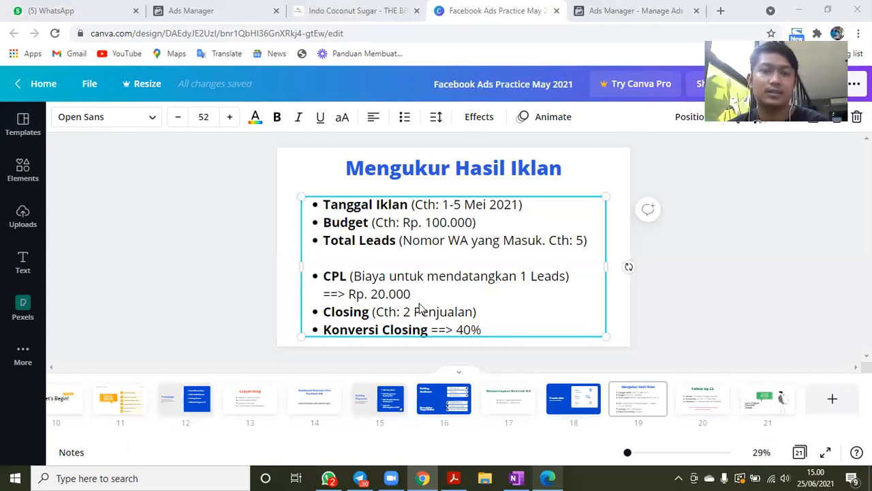
key(Escape)
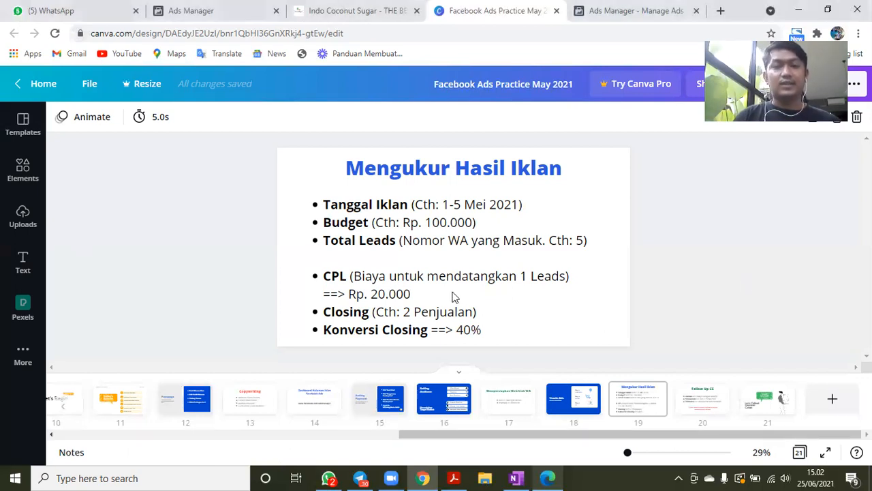
click(702, 413)
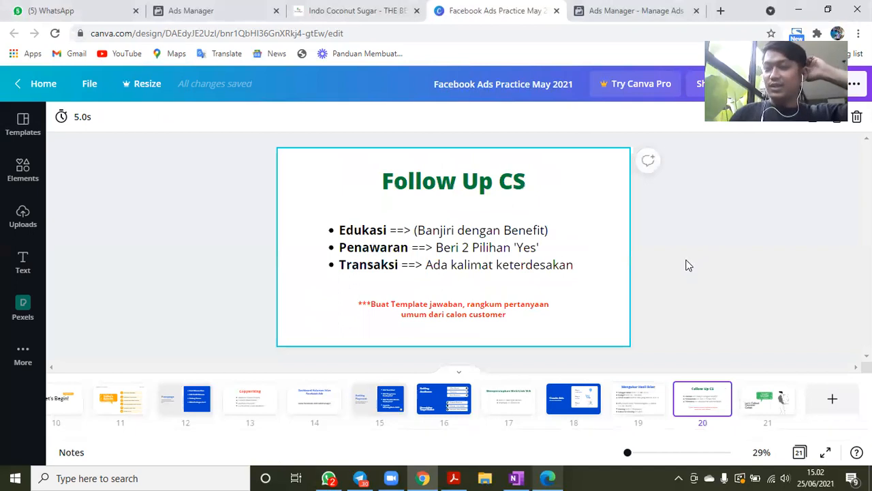